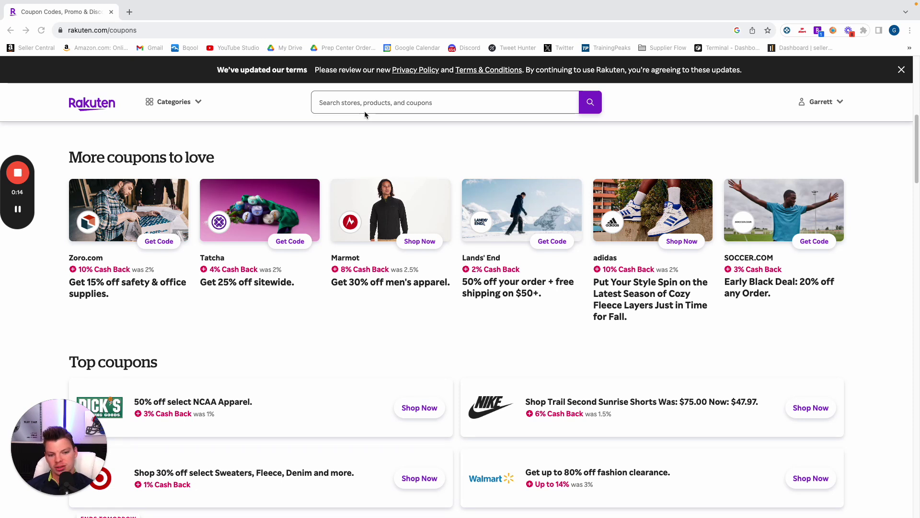
# - Open the Finish Line offer for up to 50% off tees and shorts from the Top coupons list
pyautogui.scroll(-1, 442, 219)
pyautogui.scroll(-3, 443, 219)
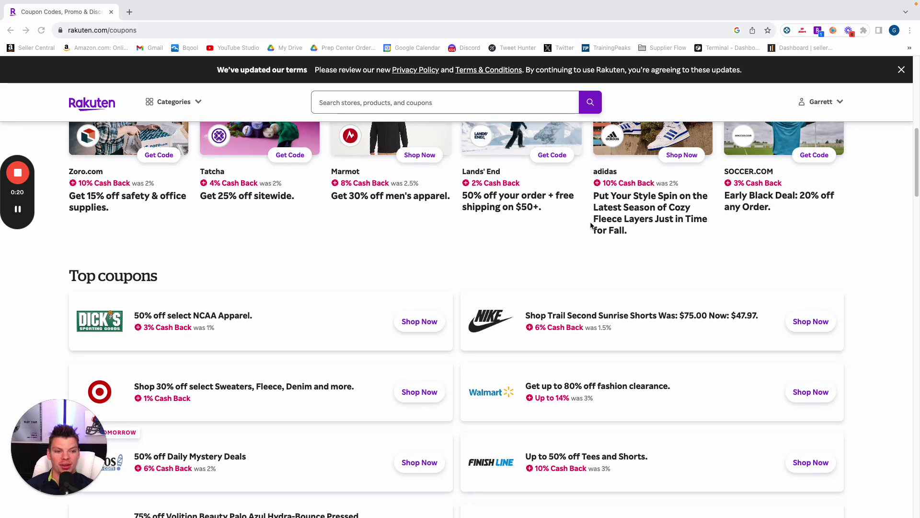
pyautogui.scroll(-6, 591, 225)
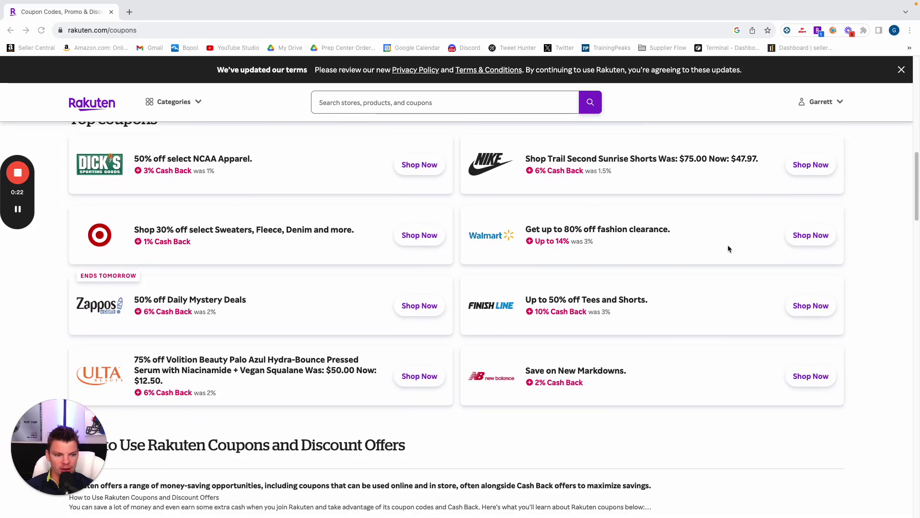
pyautogui.click(811, 307)
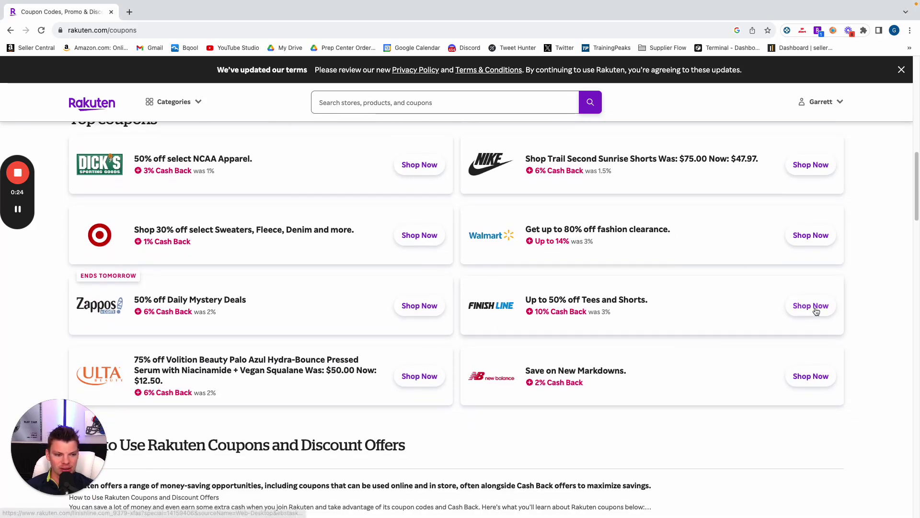
# - Return to the Rakuten coupons page and look through the featured daily coupons and the Top coupons cash back rates
pyautogui.click(60, 12)
pyautogui.scroll(10, 360, 177)
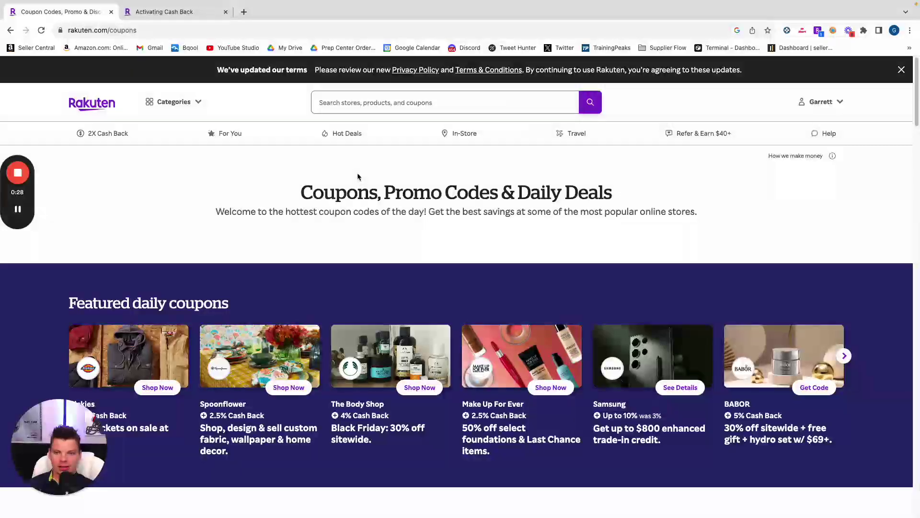
pyautogui.scroll(-3, 366, 215)
pyautogui.scroll(-15, 367, 215)
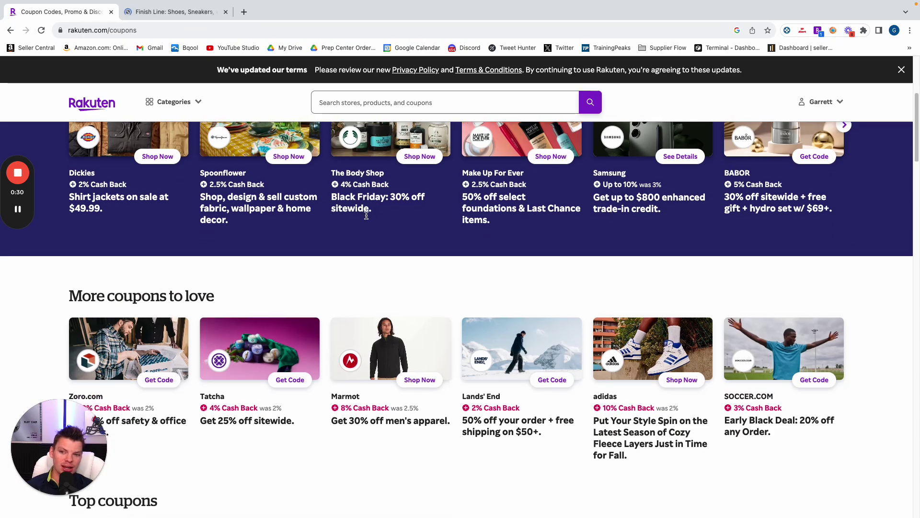
pyautogui.scroll(7, 367, 219)
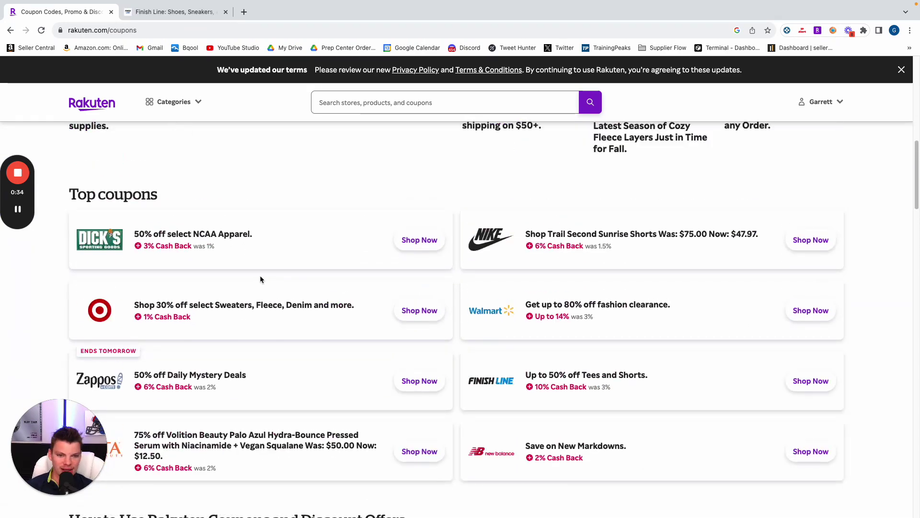
pyautogui.scroll(-1, 305, 292)
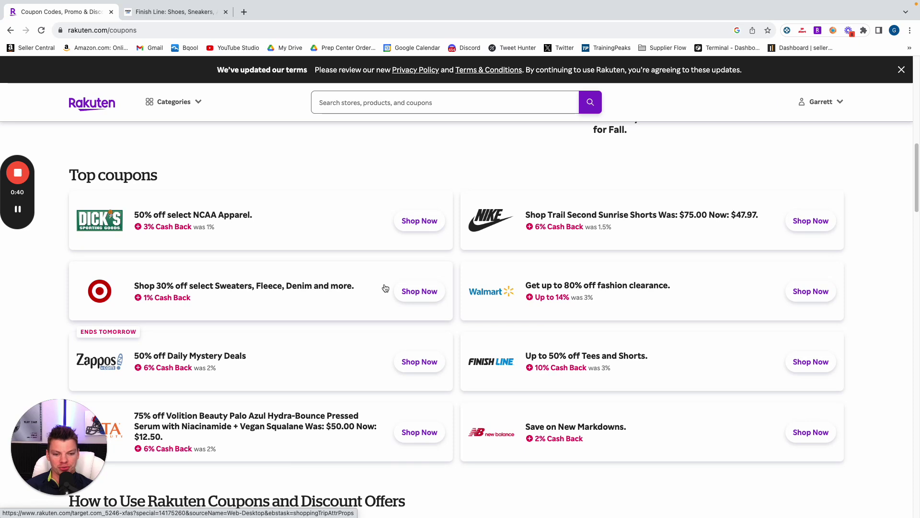
pyautogui.scroll(-1, 557, 389)
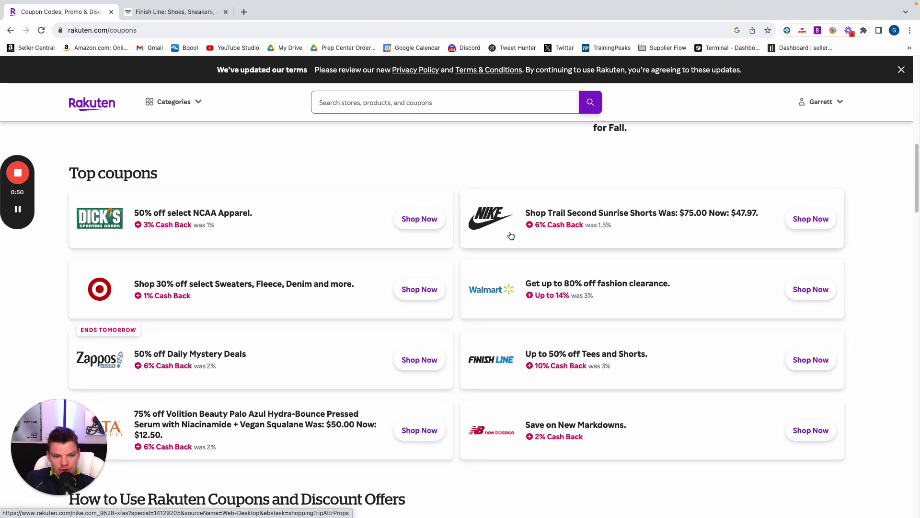
# - Look over the Finish Line store's home page and close its tab
pyautogui.click(159, 15)
pyautogui.scroll(-4, 456, 338)
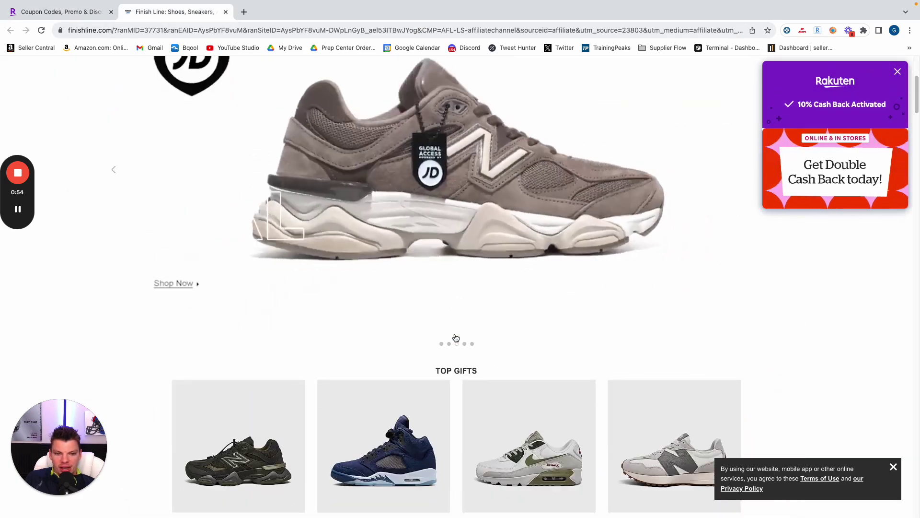
pyautogui.scroll(-4, 455, 333)
pyautogui.scroll(10, 455, 333)
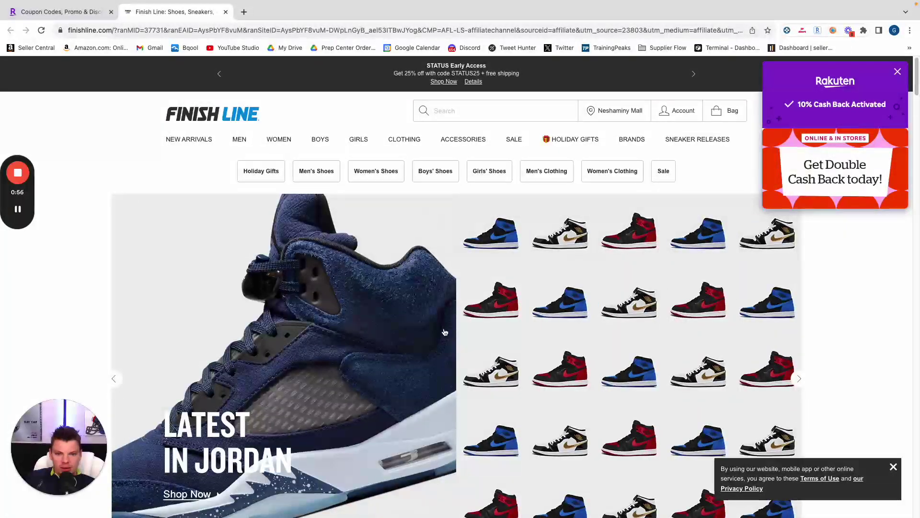
pyautogui.click(226, 12)
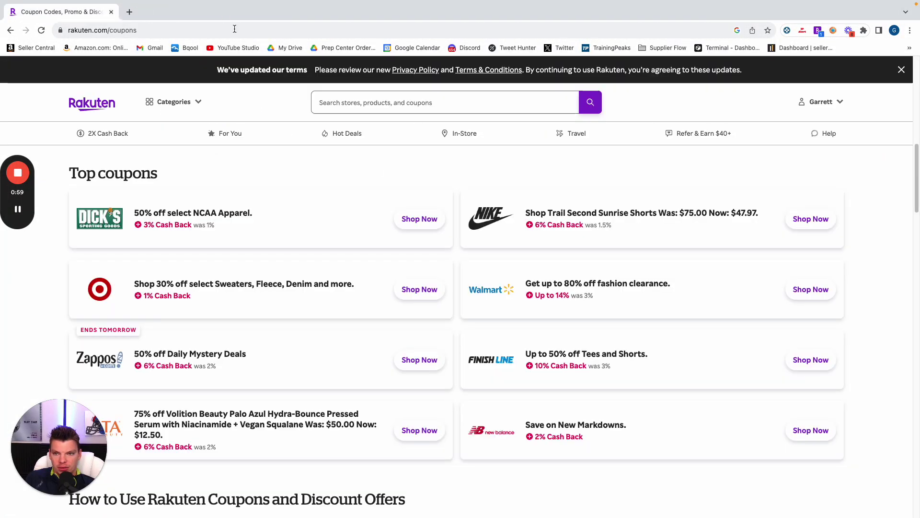
# - Reopen the Finish Line store from its Rakuten coupon and enter the STATUS early access Black Friday sale
pyautogui.click(804, 360)
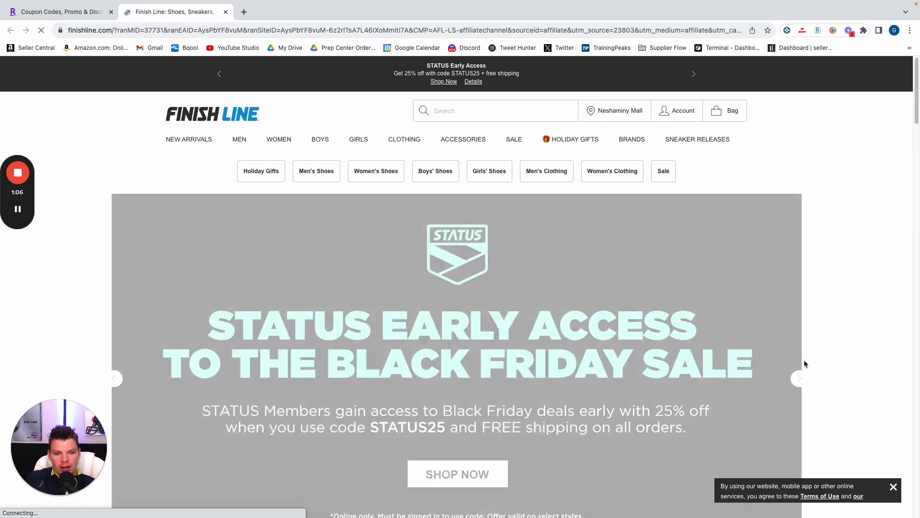
pyautogui.scroll(-1, 386, 413)
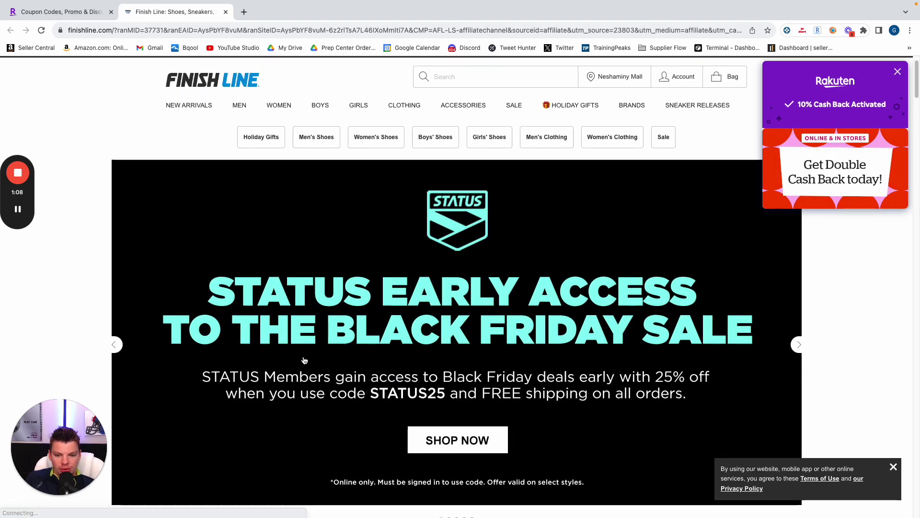
pyautogui.click(476, 450)
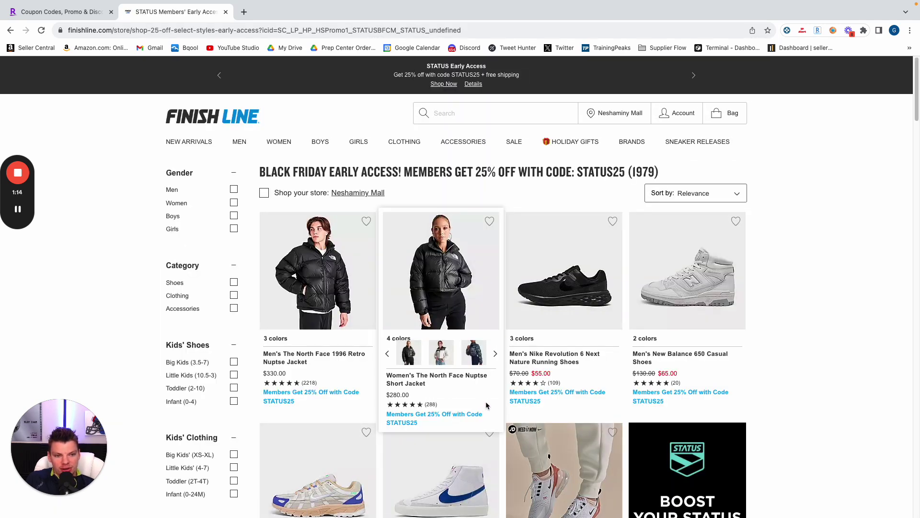
# - Open the Men's Nike Revolution 6 Next Nature Running Shoes and the Men's New Balance 650 Casual Shoes in new tabs
pyautogui.scroll(-2, 492, 393)
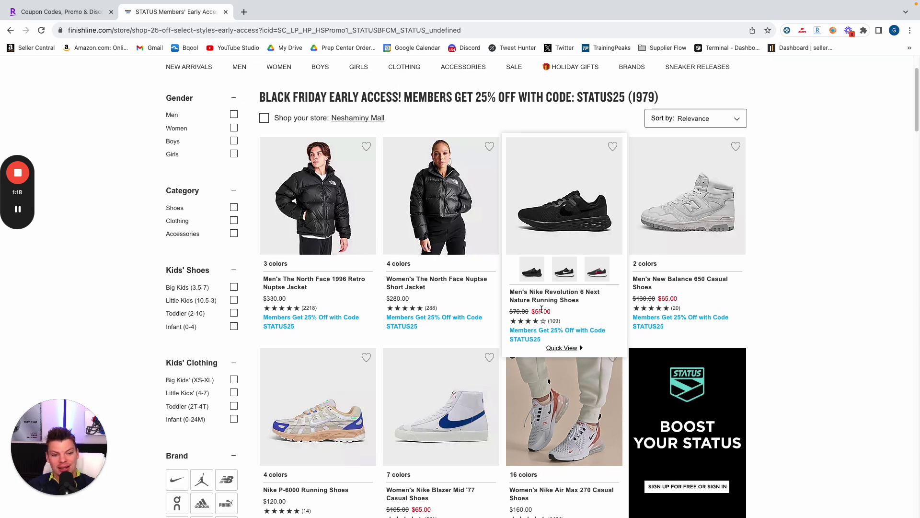
pyautogui.rightClick(554, 214)
pyautogui.click(565, 217)
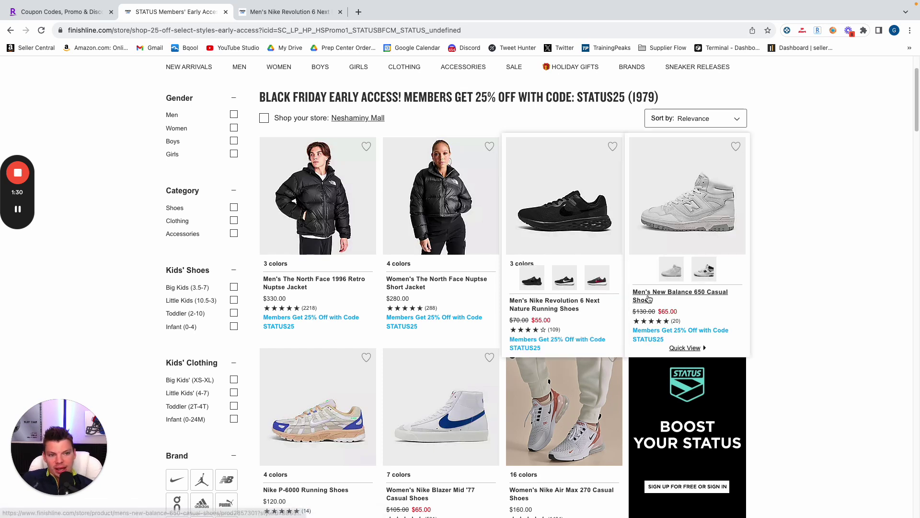
pyautogui.scroll(1, 624, 240)
pyautogui.rightClick(680, 214)
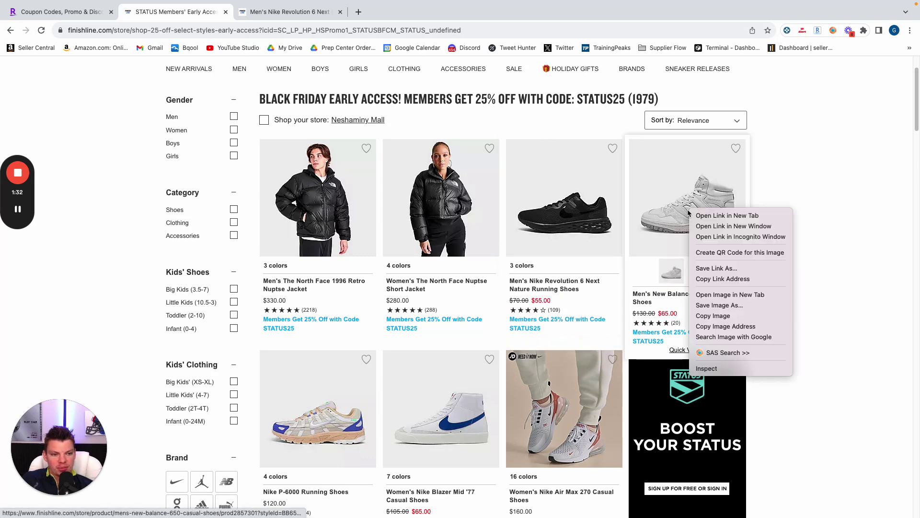
pyautogui.click(723, 219)
# - Browse the sale listing and open the Nike LeBron Witness 7 Basketball Shoes and Men's Nike Sportswear Club Fleece Shorts in new tabs
pyautogui.scroll(-4, 438, 256)
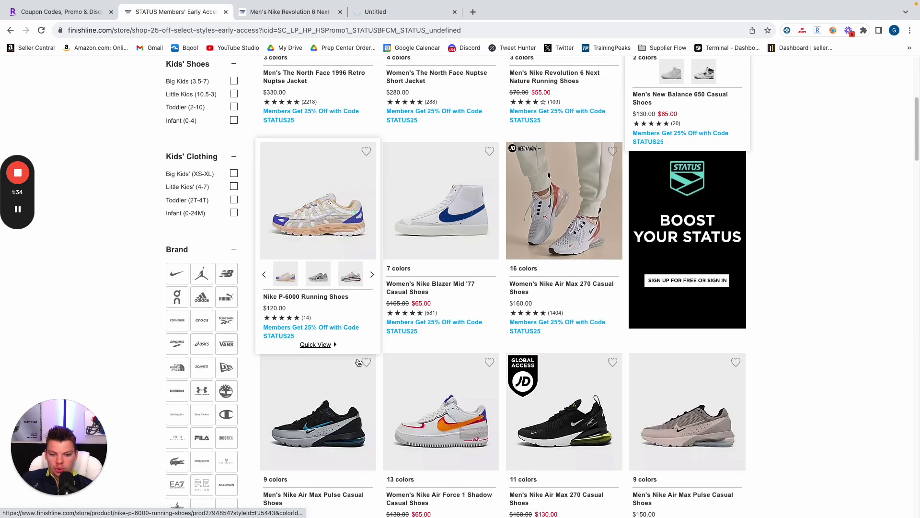
pyautogui.scroll(-2, 359, 365)
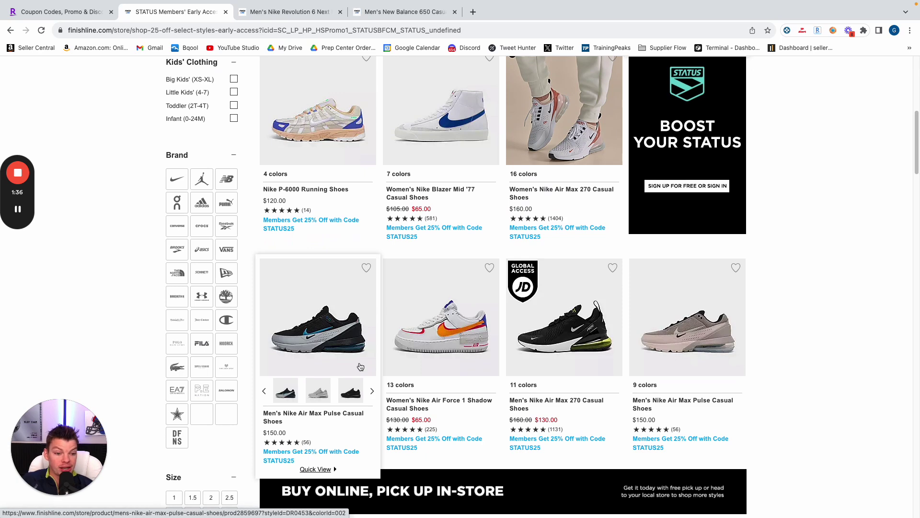
pyautogui.scroll(-4, 364, 366)
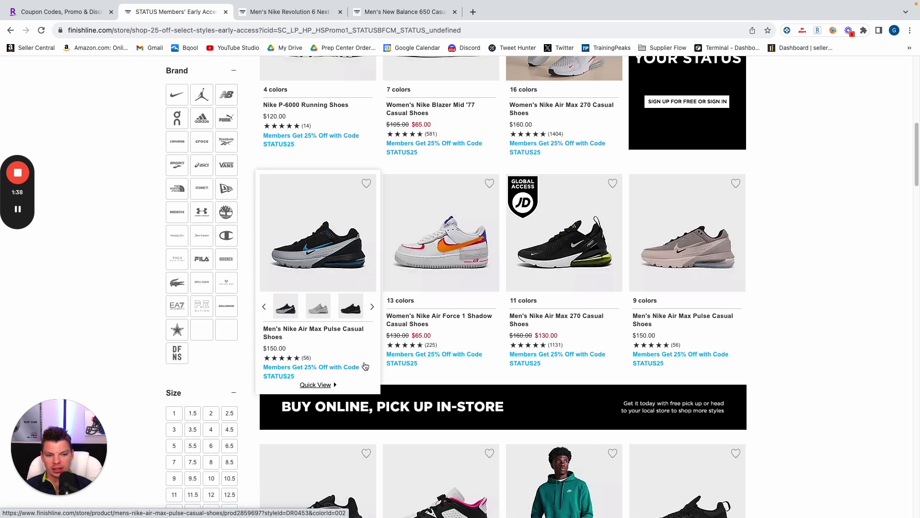
pyautogui.scroll(-2, 365, 365)
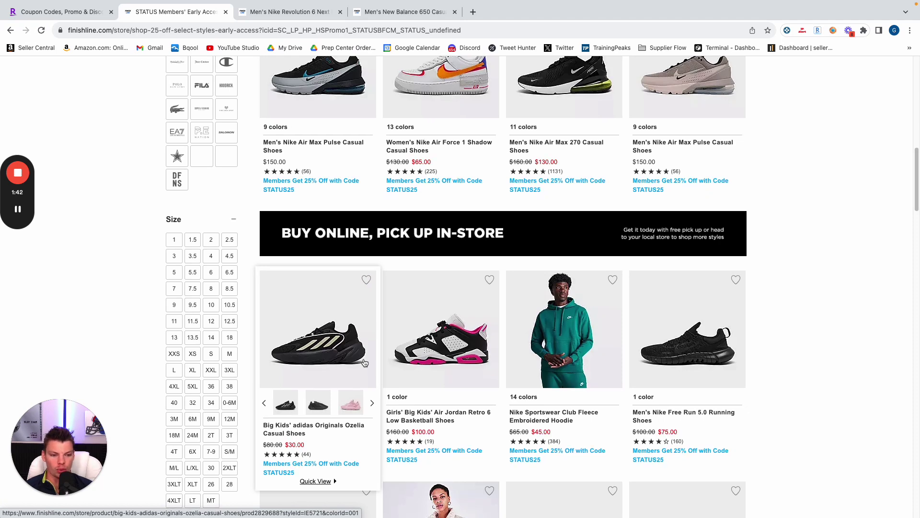
pyautogui.scroll(-4, 364, 363)
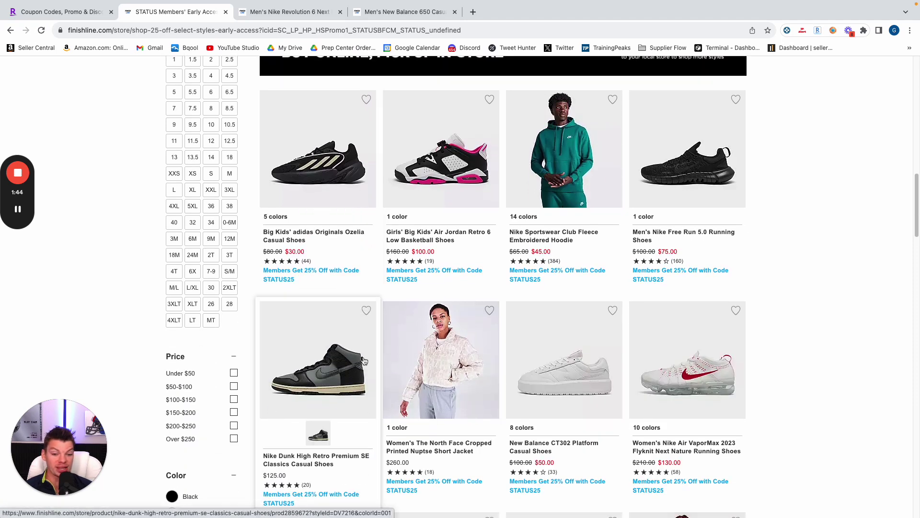
pyautogui.scroll(-5, 364, 361)
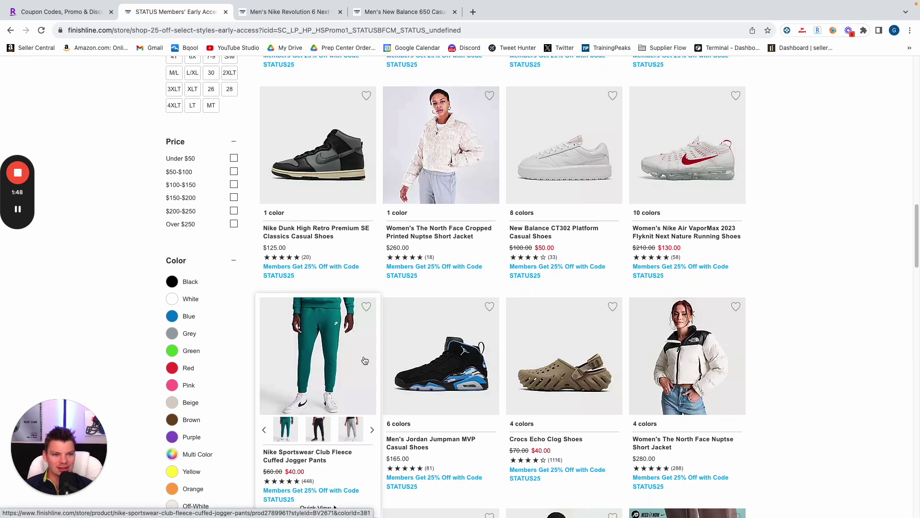
pyautogui.scroll(-6, 367, 361)
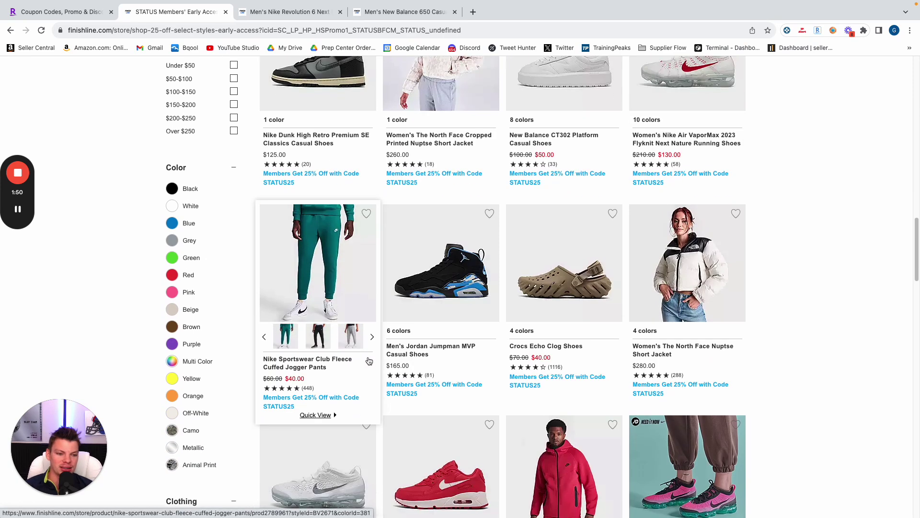
pyautogui.scroll(-3, 369, 360)
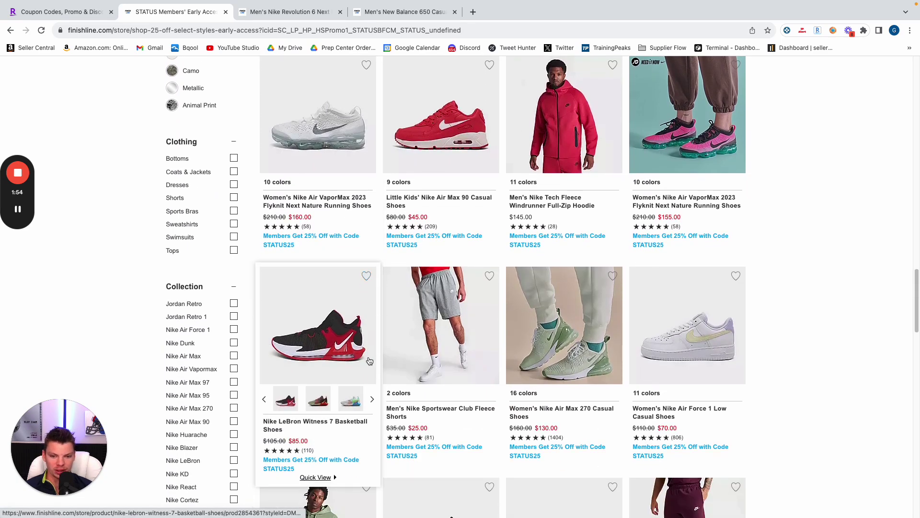
pyautogui.scroll(-1, 369, 360)
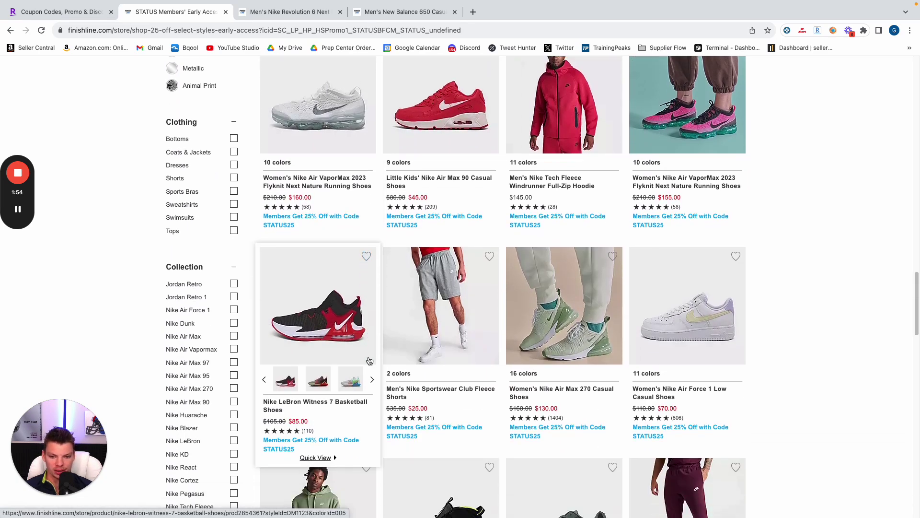
pyautogui.rightClick(320, 335)
pyautogui.click(335, 340)
pyautogui.rightClick(458, 286)
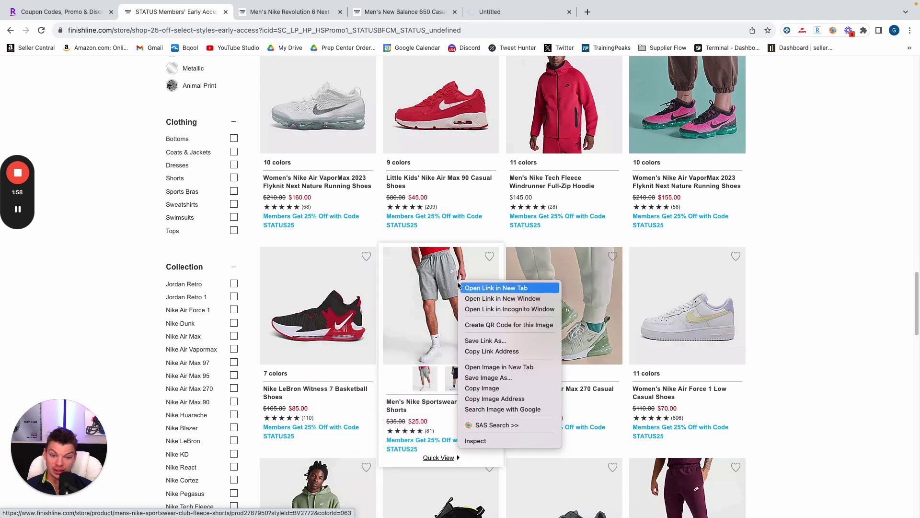
pyautogui.click(496, 287)
# - Open the Nike Sportswear Club Fleece Embroidered Hoodie in a new tab and look through the rest of the sale page
pyautogui.scroll(-4, 450, 346)
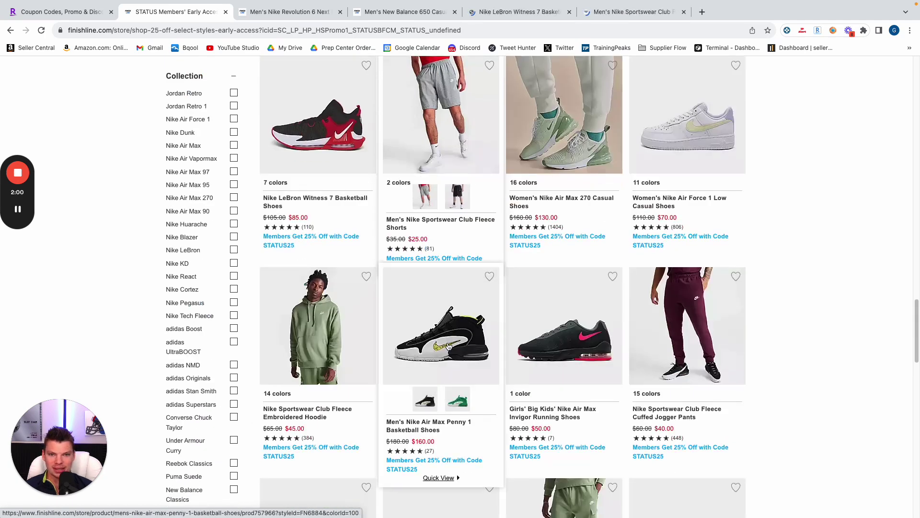
pyautogui.scroll(-1, 449, 346)
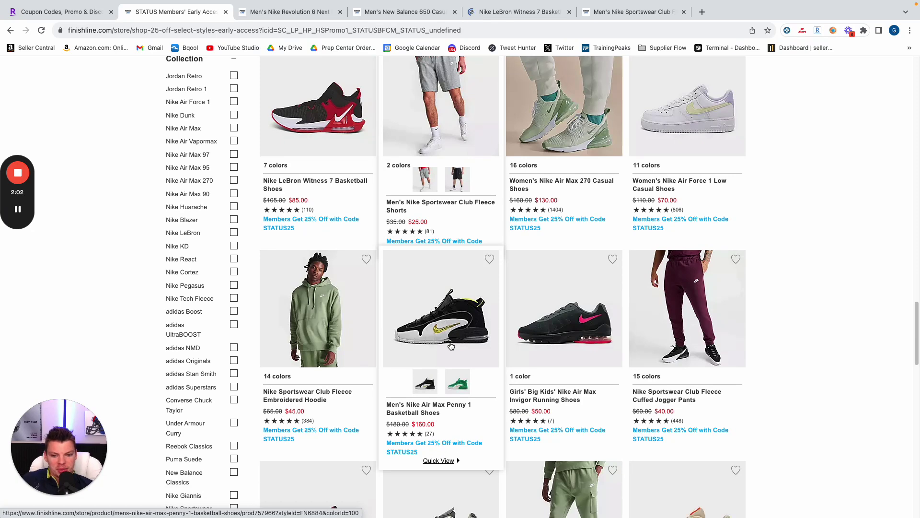
pyautogui.rightClick(315, 319)
pyautogui.click(335, 322)
pyautogui.scroll(-4, 381, 370)
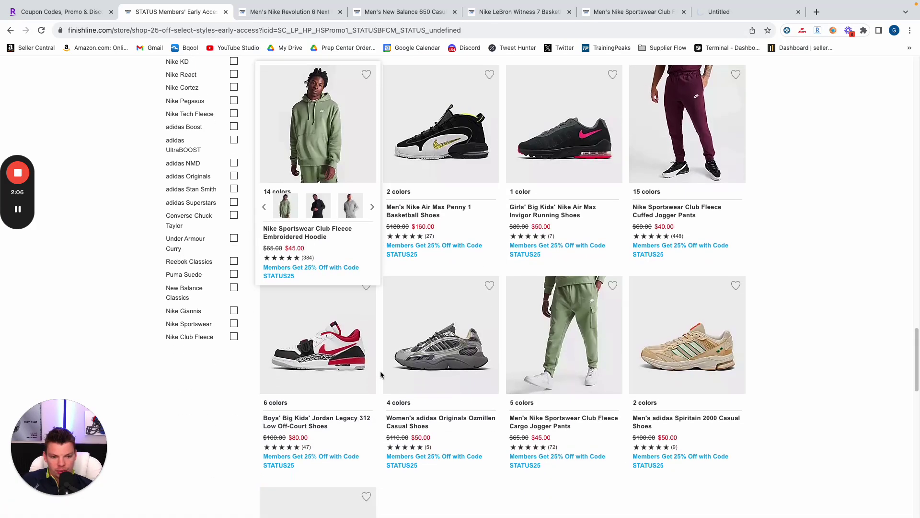
pyautogui.scroll(-5, 381, 370)
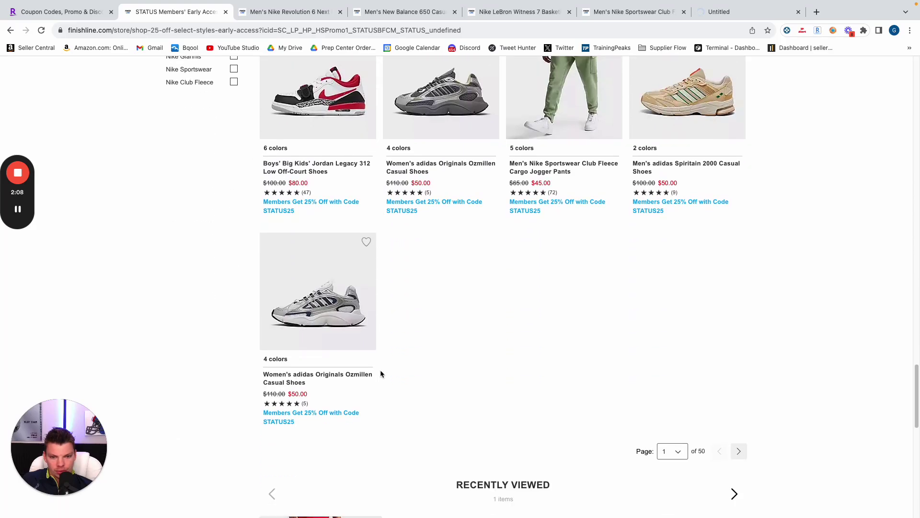
pyautogui.scroll(10, 381, 370)
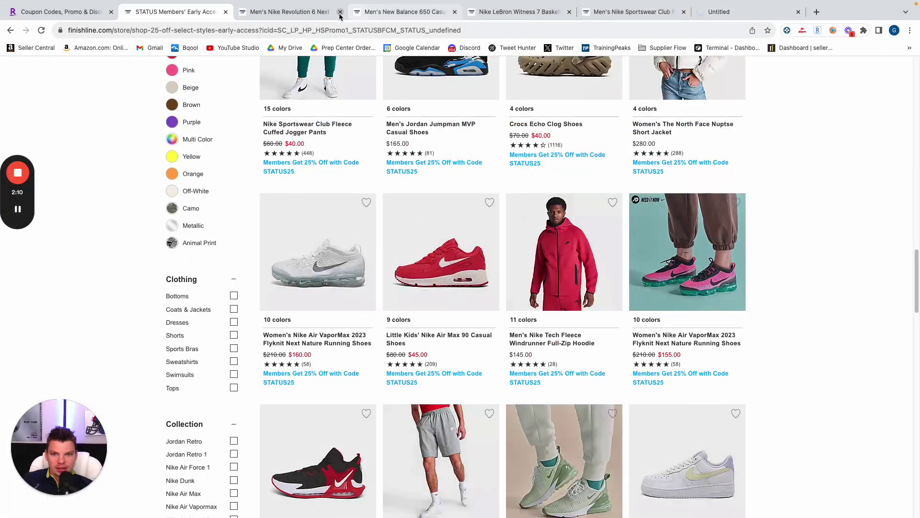
# - On the Men's Nike Revolution 6 product page, choose size 10.0 in Black/Dark Smoke Grey/Black
pyautogui.click(304, 12)
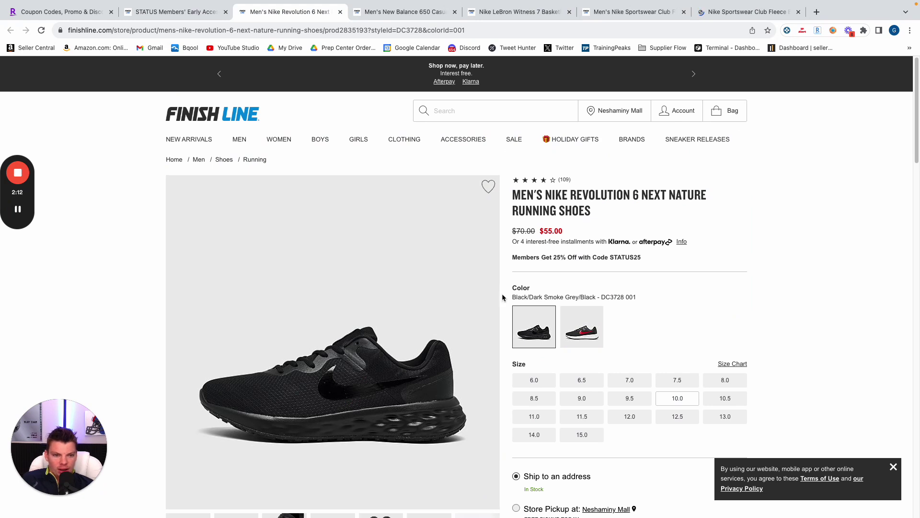
pyautogui.click(572, 334)
pyautogui.click(545, 325)
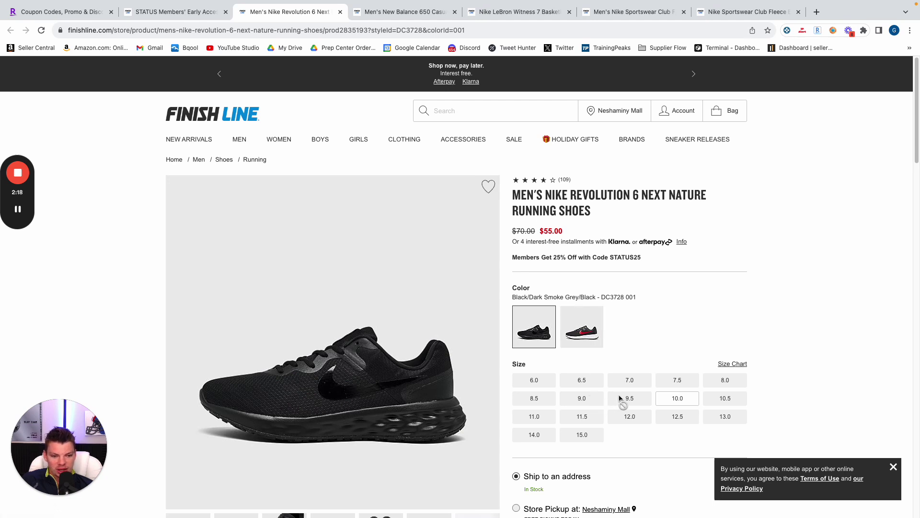
pyautogui.click(681, 400)
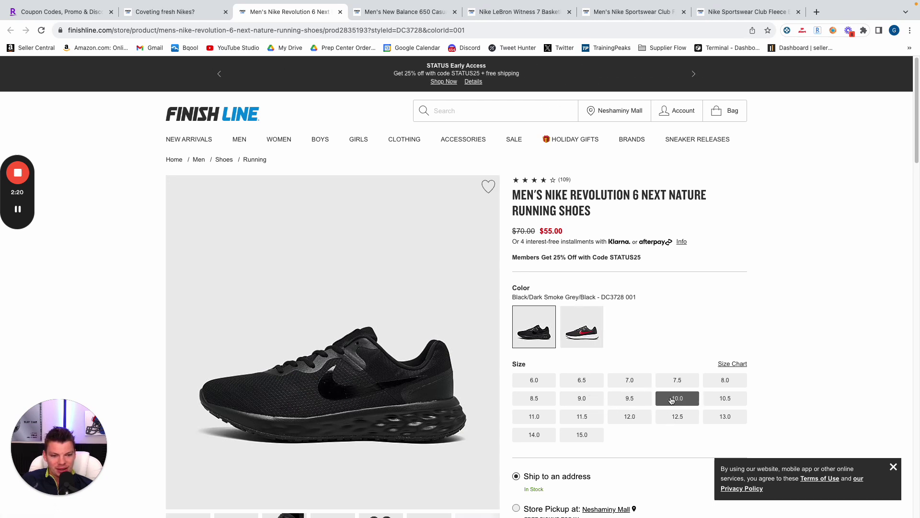
# - Check the Finish Line price of the Black/University Red/Anthracite colour, and reselect Black/Dark Smoke Grey/Black
pyautogui.click(570, 341)
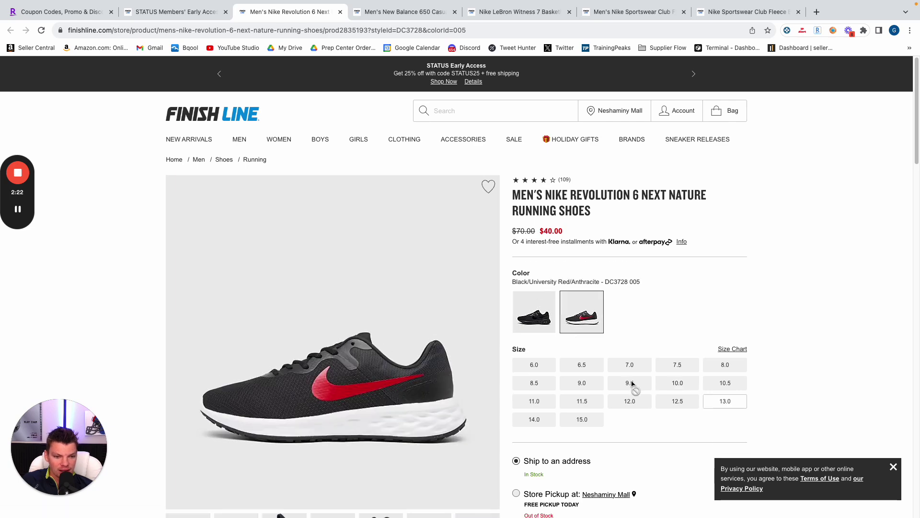
pyautogui.click(537, 319)
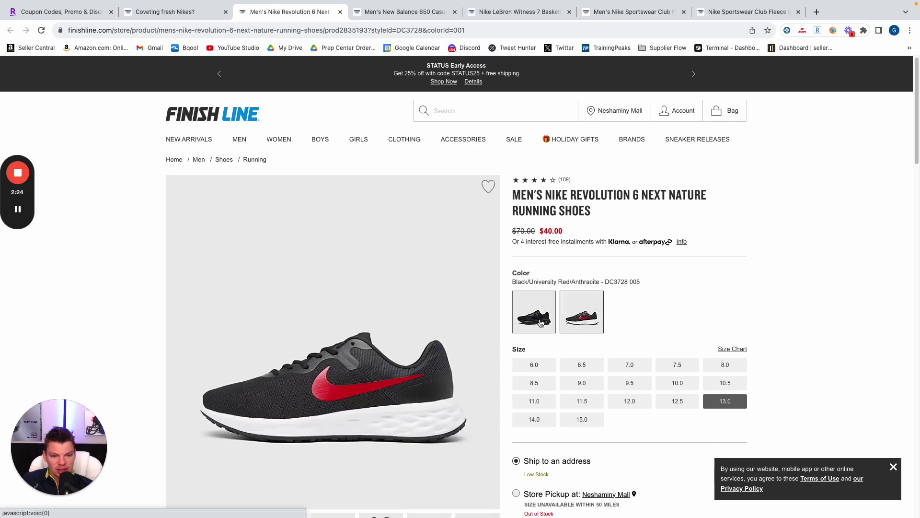
# - Look up the shoe in SellerAmp and open the Amazon product page of the Nike Revolution 6 NN Men's Road Running Shoes match
pyautogui.click(833, 31)
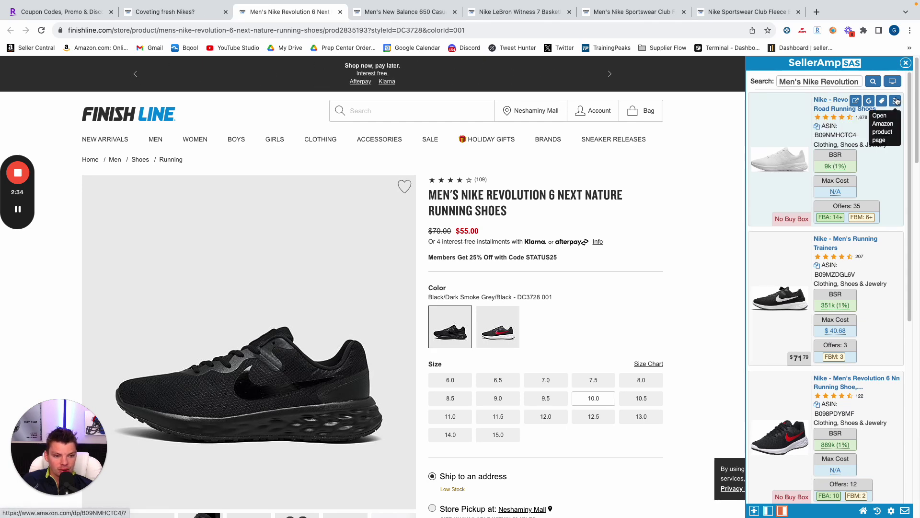
pyautogui.click(896, 101)
pyautogui.click(289, 14)
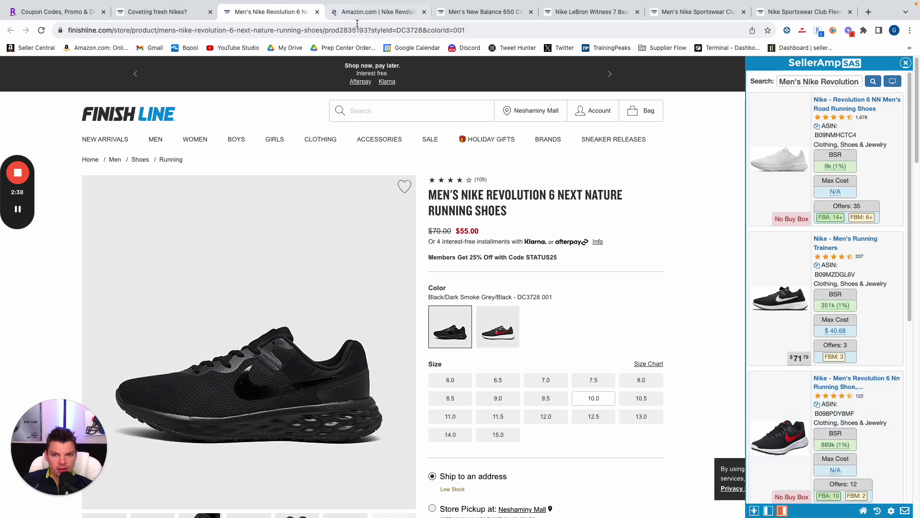
pyautogui.click(332, 15)
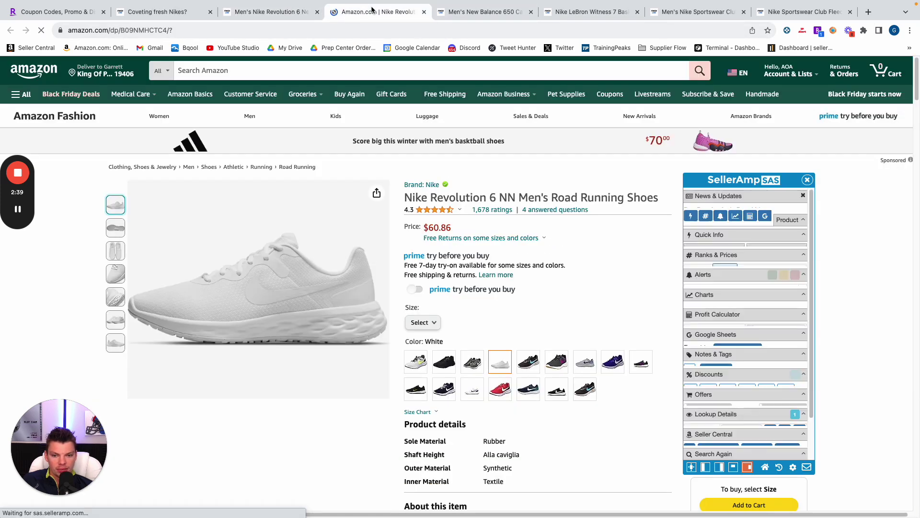
# - Select the Black Black Dk Smoke Grey colour on the Amazon listing and compare it with the Finish Line shoe
pyautogui.click(442, 362)
pyautogui.click(276, 12)
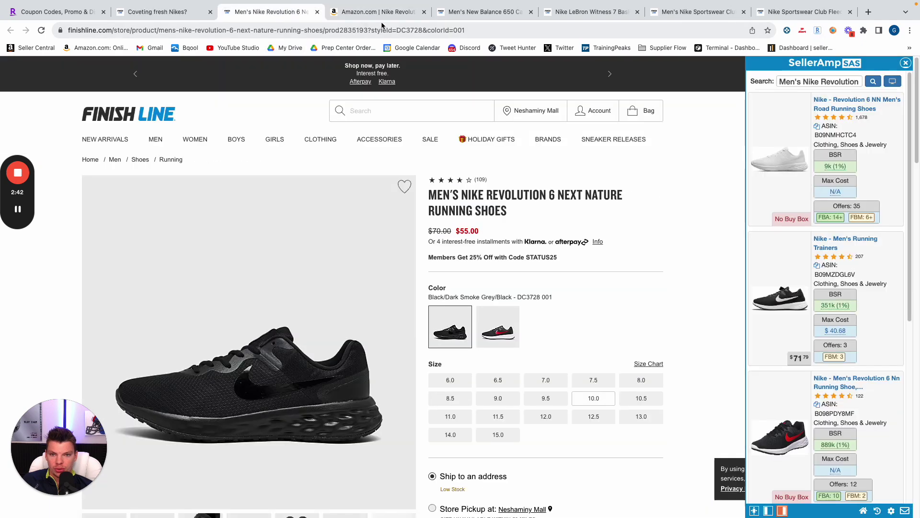
pyautogui.click(398, 13)
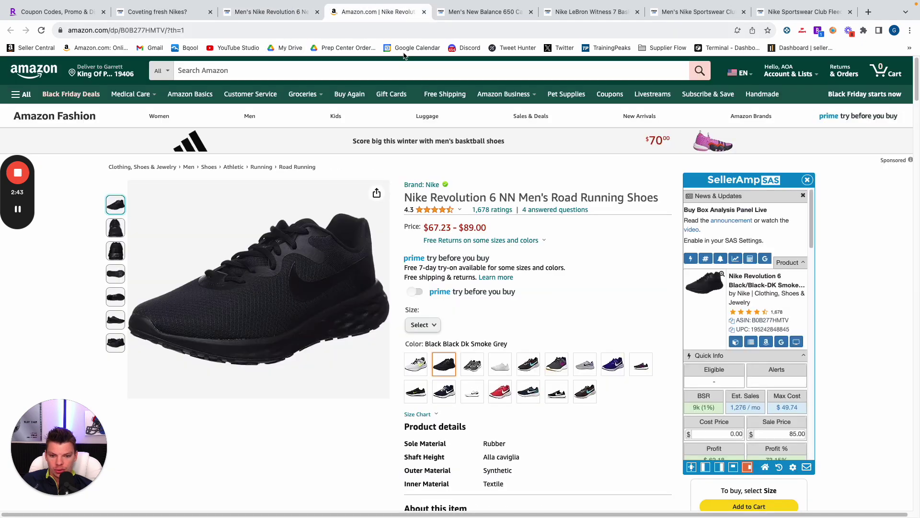
pyautogui.click(266, 4)
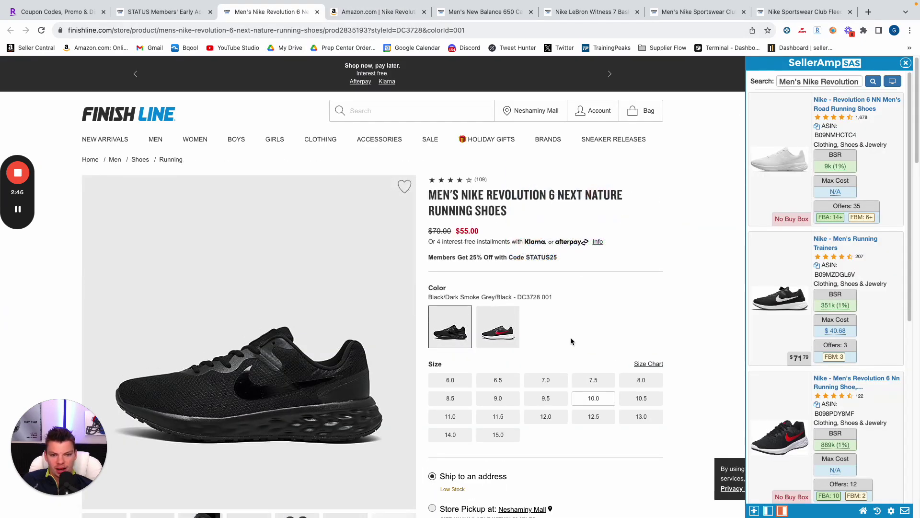
pyautogui.click(358, 14)
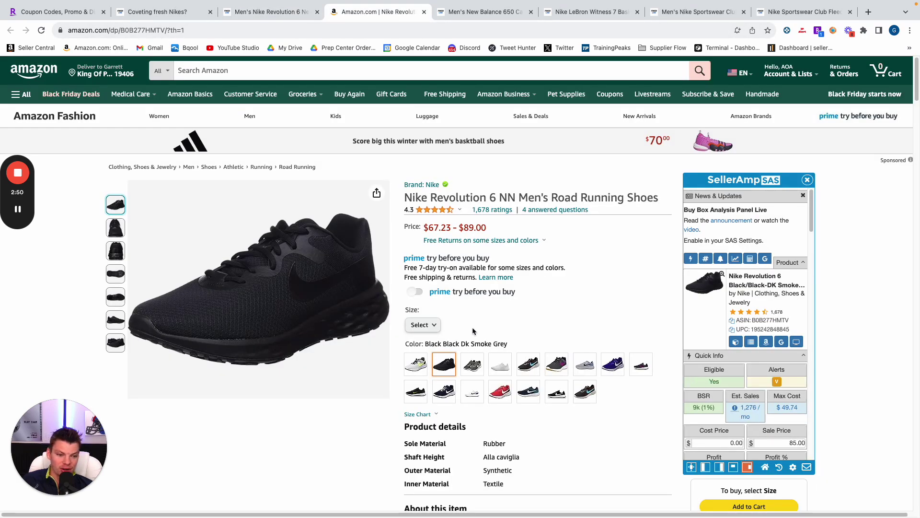
# - Examine the Keepa price and sales rank history of the black Nike Revolution 6 on Amazon
pyautogui.scroll(-10, 473, 327)
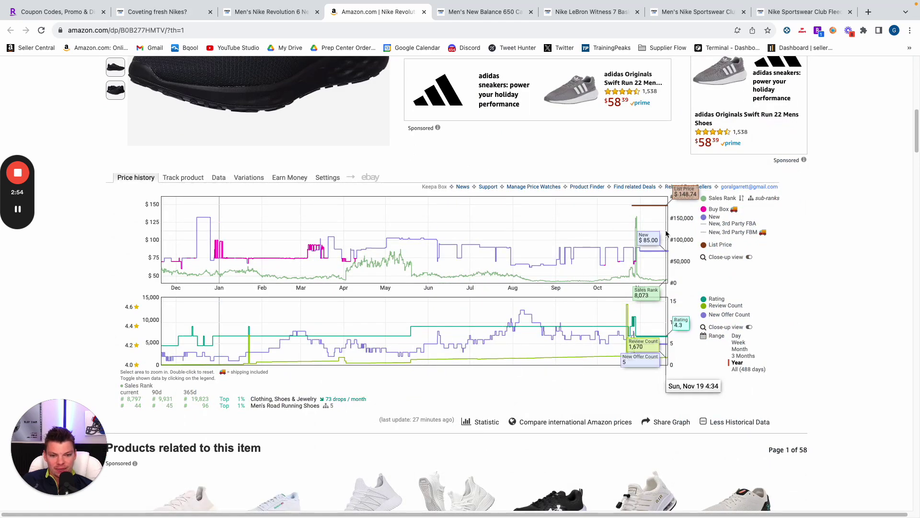
pyautogui.scroll(7, 527, 264)
pyautogui.scroll(-5, 383, 288)
pyautogui.scroll(6, 296, 269)
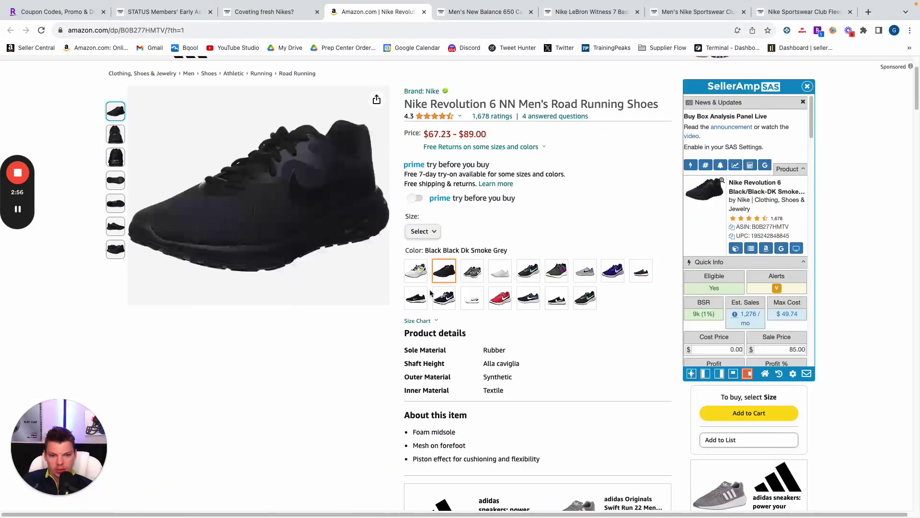
# - Compare the sizes offered on the Amazon listing with the sizes available on Finish Line
pyautogui.click(422, 232)
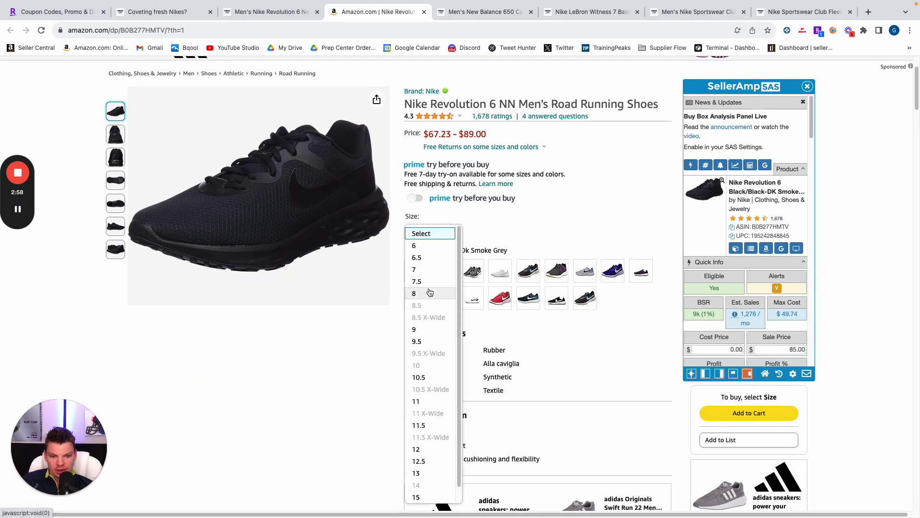
pyautogui.click(274, 13)
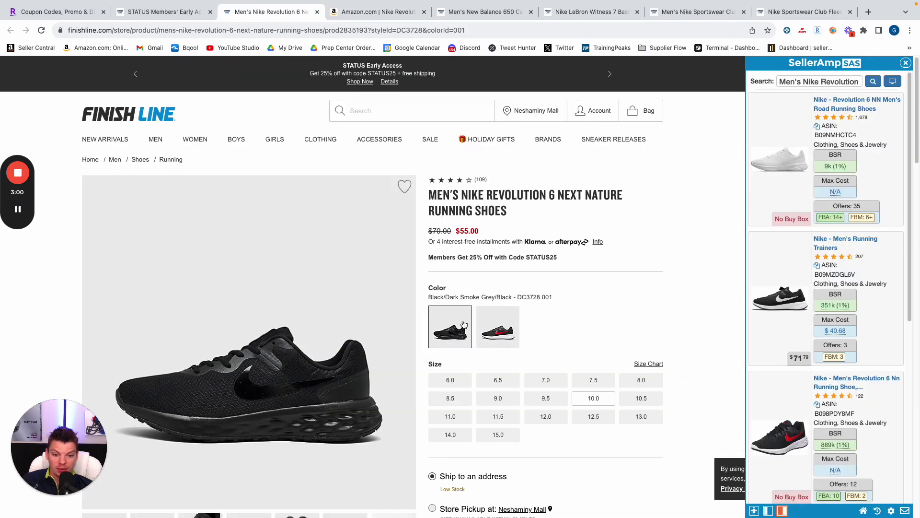
pyautogui.click(581, 393)
pyautogui.click(371, 12)
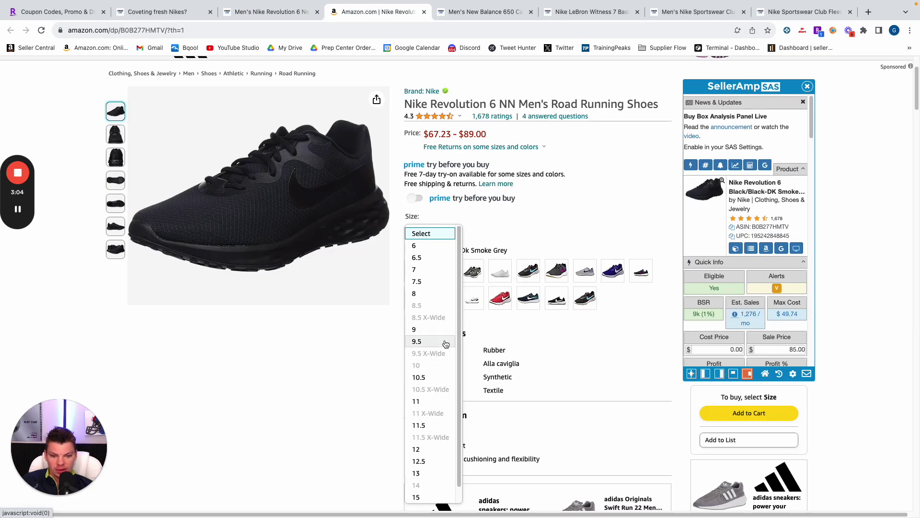
# - Try to select size 10 in Black Black Dk Smoke Grey on the Amazon listing
pyautogui.click(435, 366)
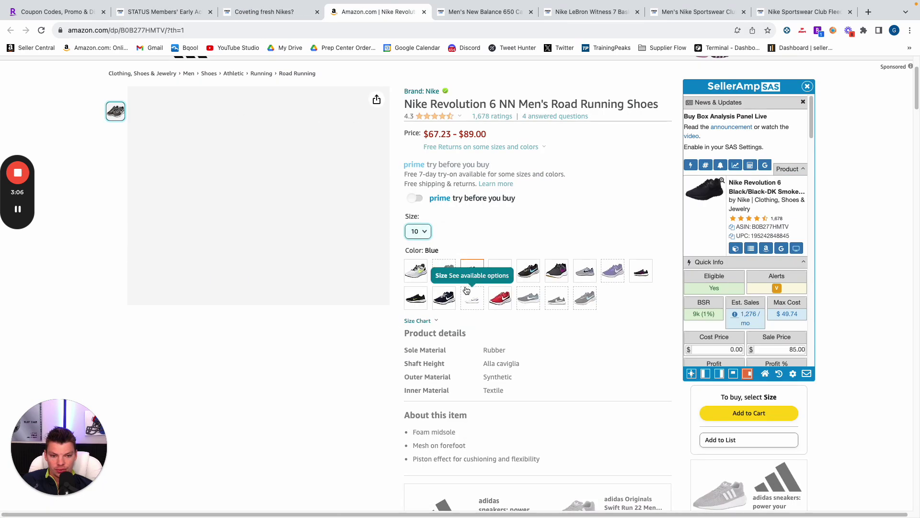
pyautogui.click(444, 296)
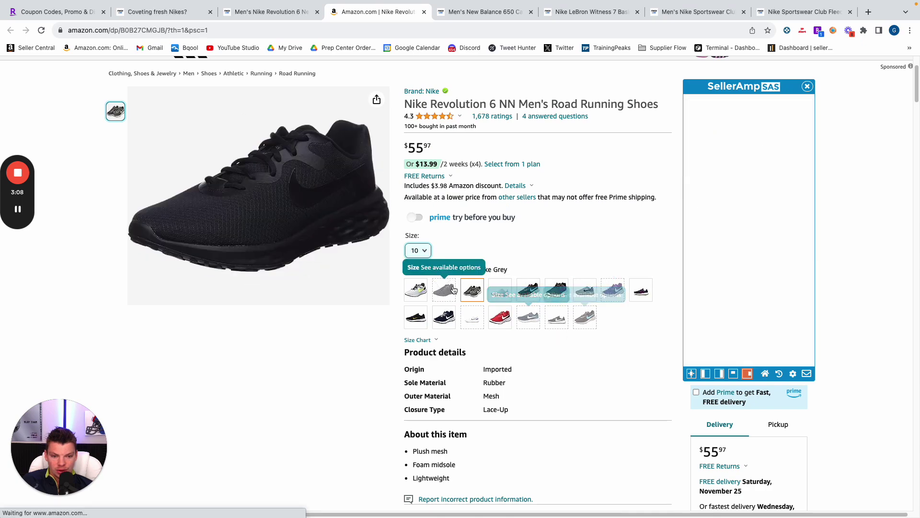
pyautogui.click(454, 290)
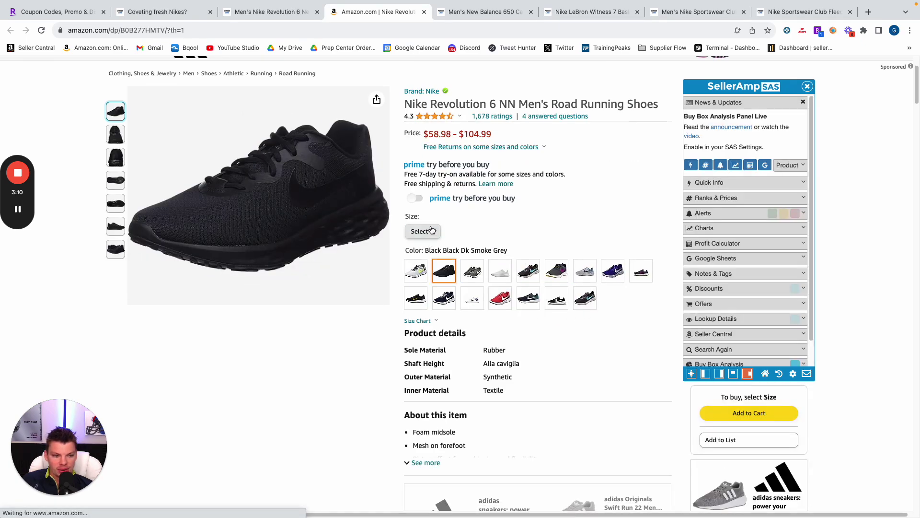
# - Show the listing's Keepa variations and sort them by number of ratings in descending order
pyautogui.scroll(-12, 432, 230)
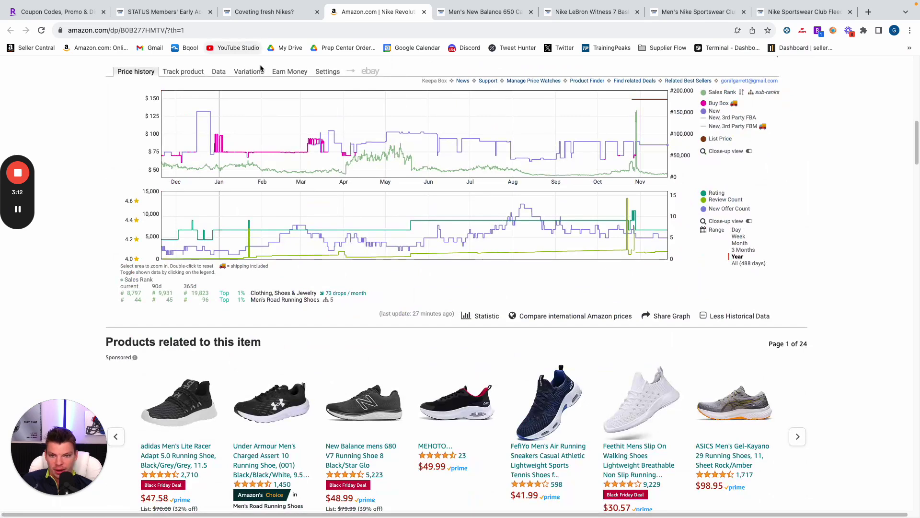
pyautogui.click(257, 73)
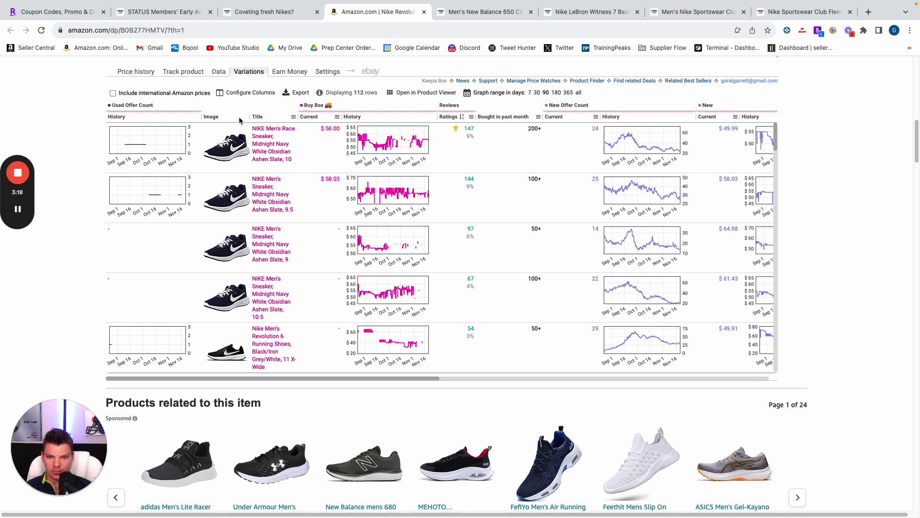
pyautogui.click(458, 118)
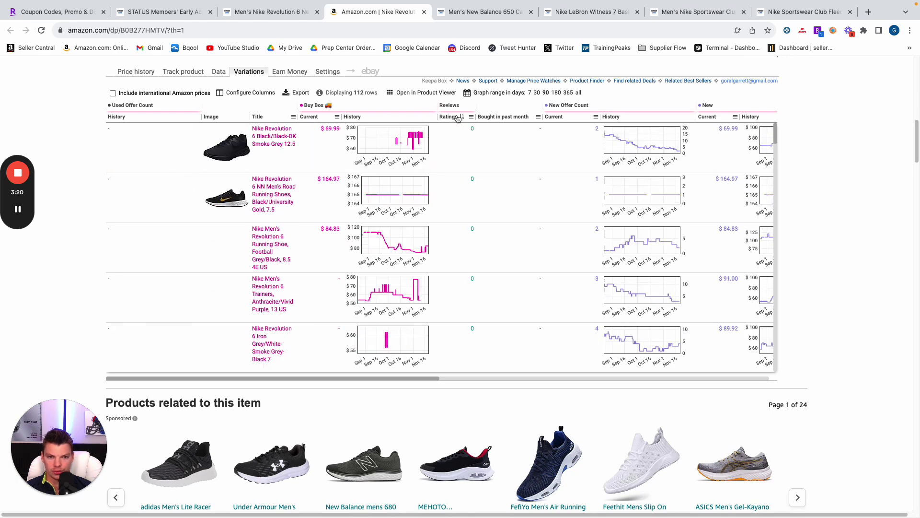
pyautogui.click(458, 118)
# - Look through the Keepa variations for the Black/Black-DK Smoke Grey sizes, comparing their ratings, monthly purchases, prices and offer counts
pyautogui.scroll(-5, 318, 176)
pyautogui.scroll(-8, 316, 173)
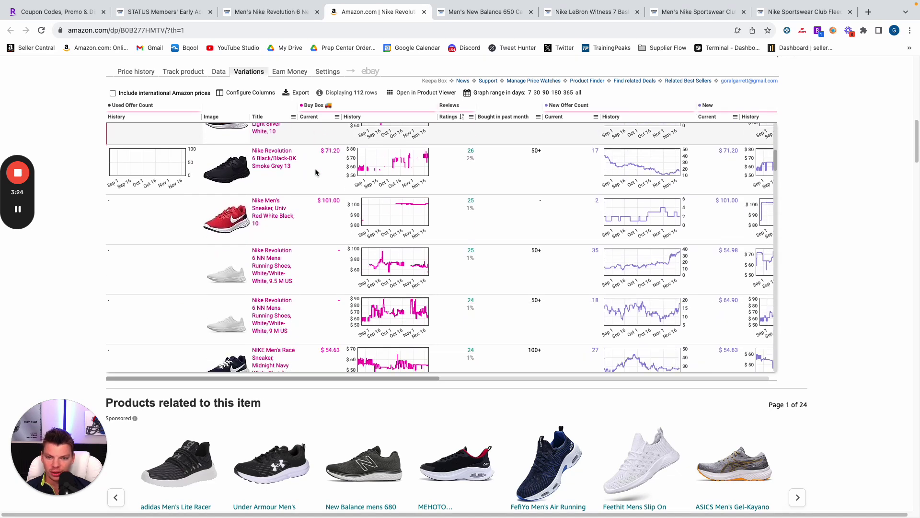
pyautogui.scroll(-3, 314, 175)
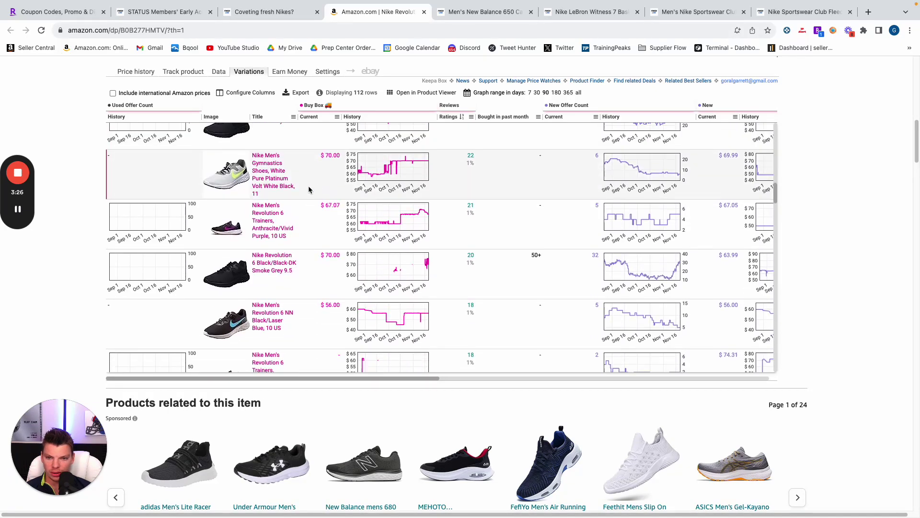
pyautogui.scroll(-6, 308, 188)
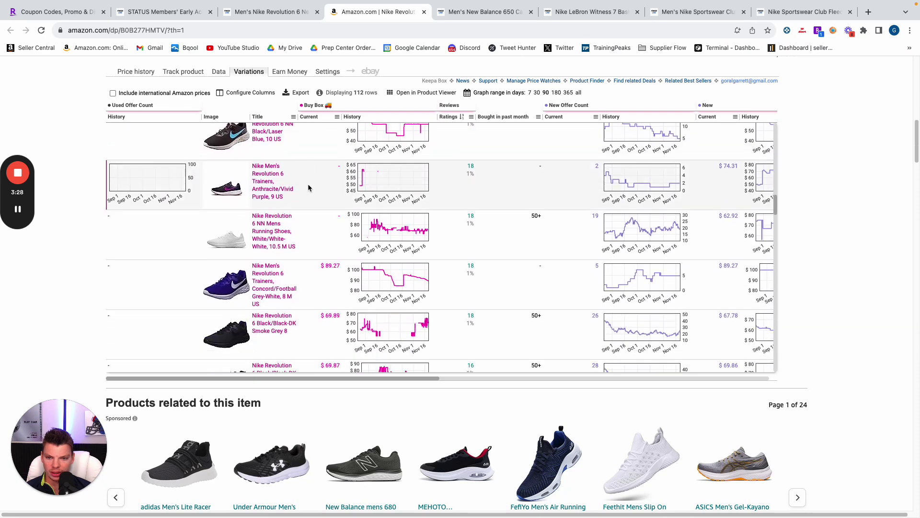
pyautogui.scroll(-10, 278, 220)
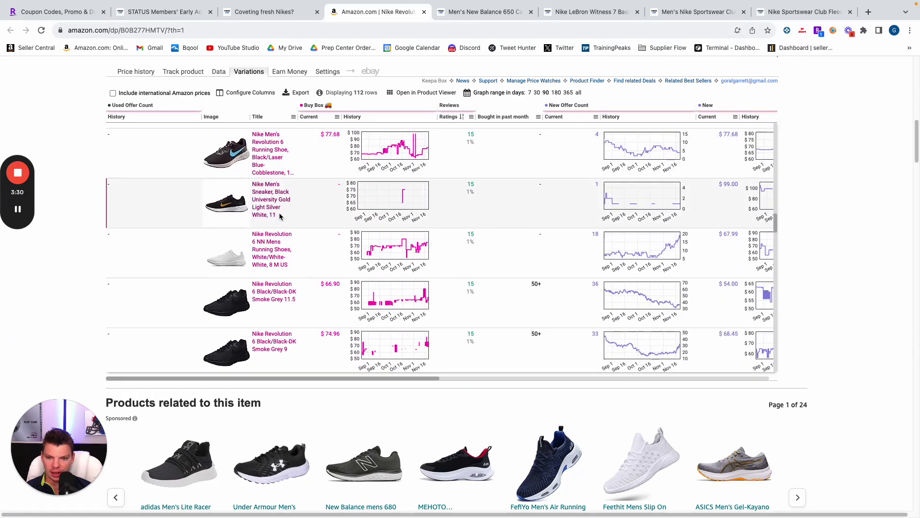
pyautogui.scroll(-15, 281, 220)
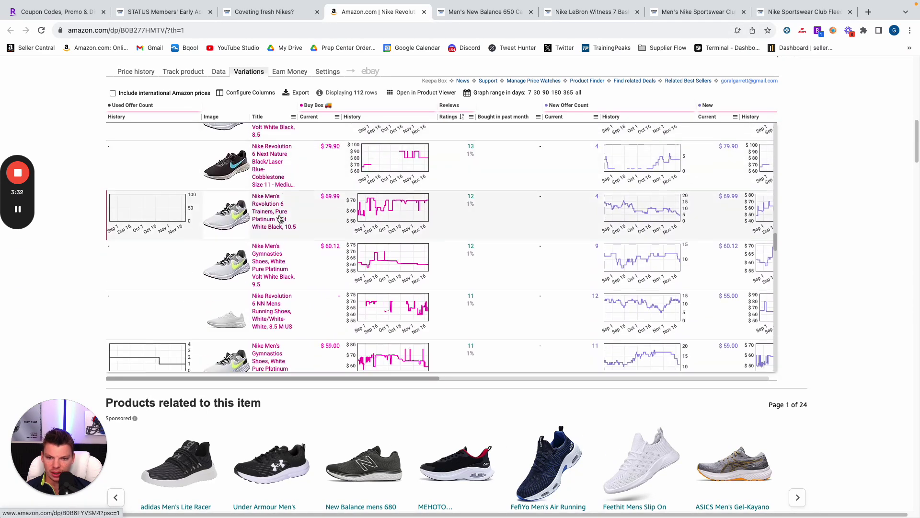
pyautogui.scroll(-15, 280, 220)
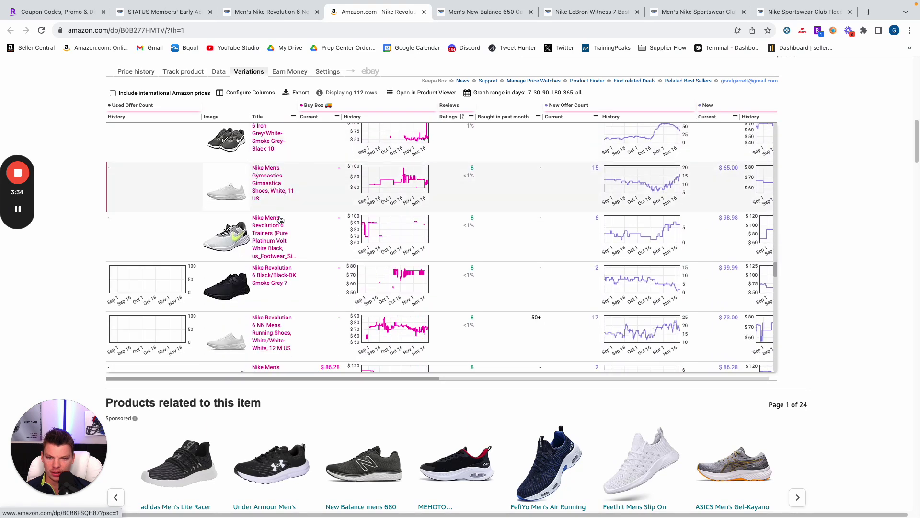
pyautogui.scroll(-15, 279, 203)
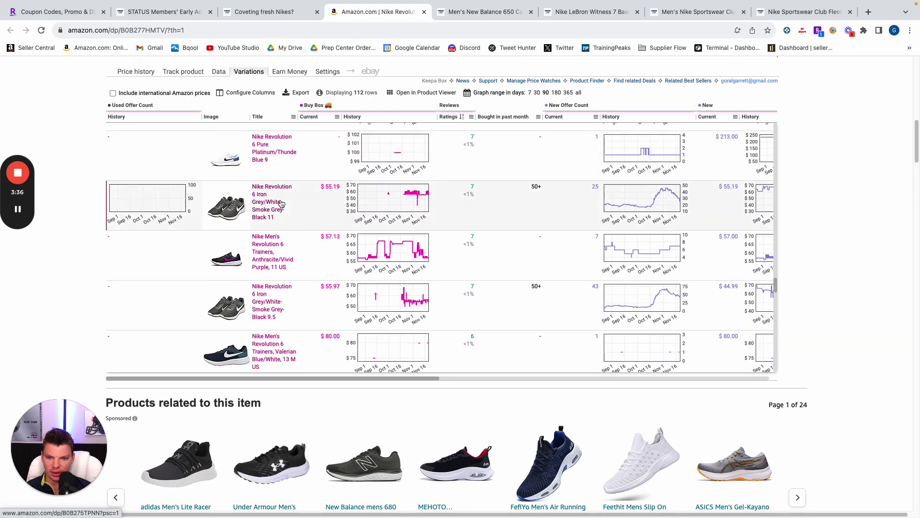
pyautogui.scroll(-8, 287, 211)
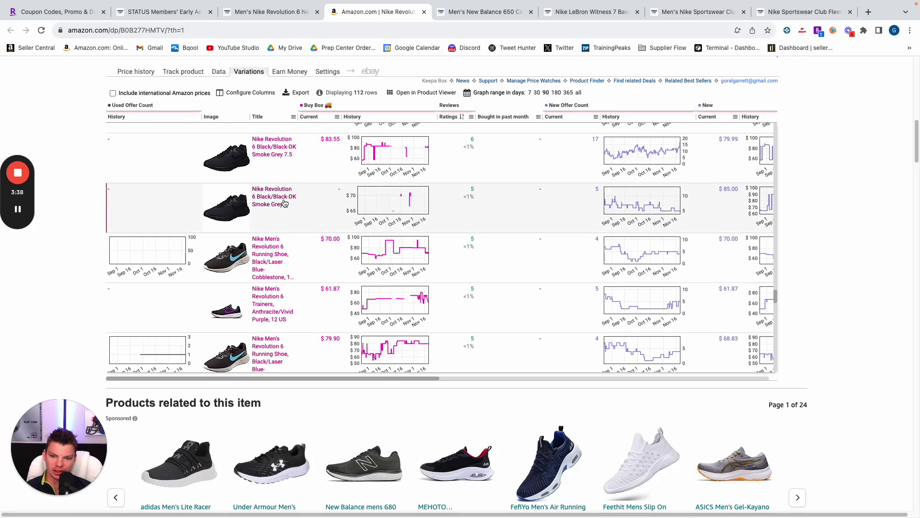
pyautogui.scroll(-15, 292, 218)
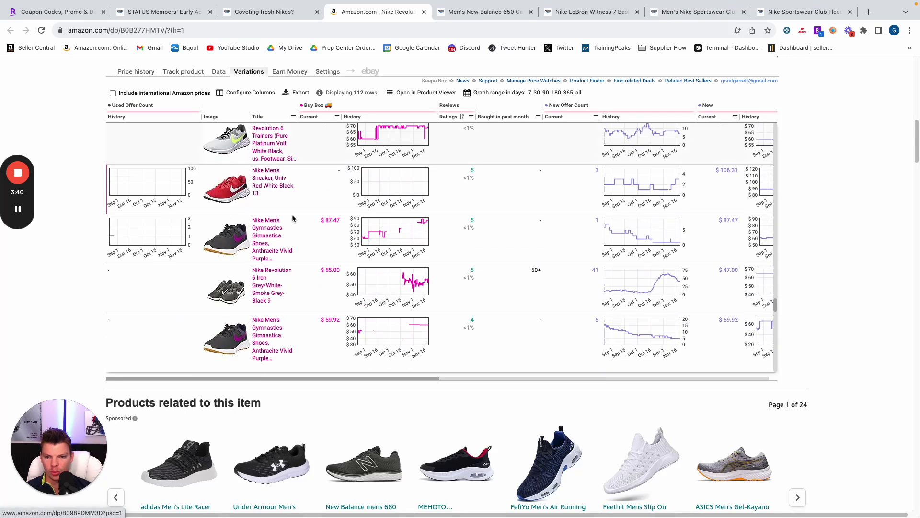
pyautogui.scroll(-15, 292, 220)
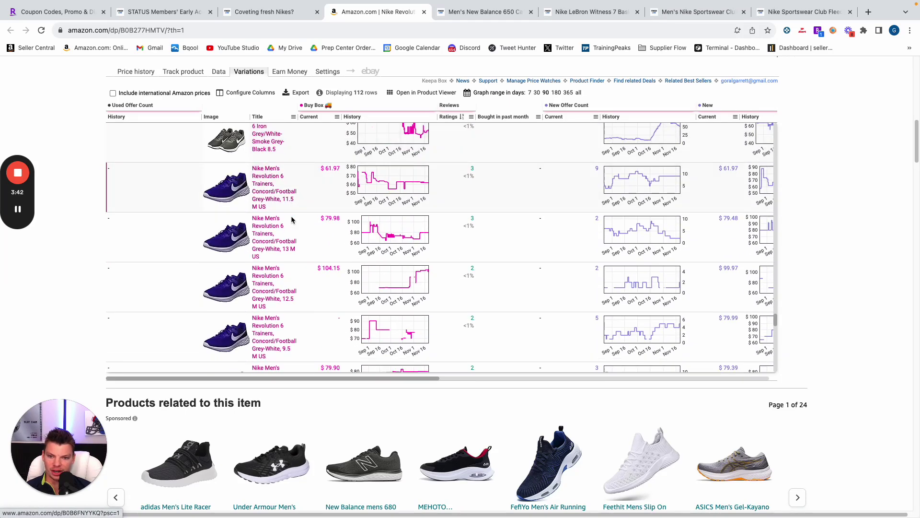
pyautogui.scroll(-15, 292, 219)
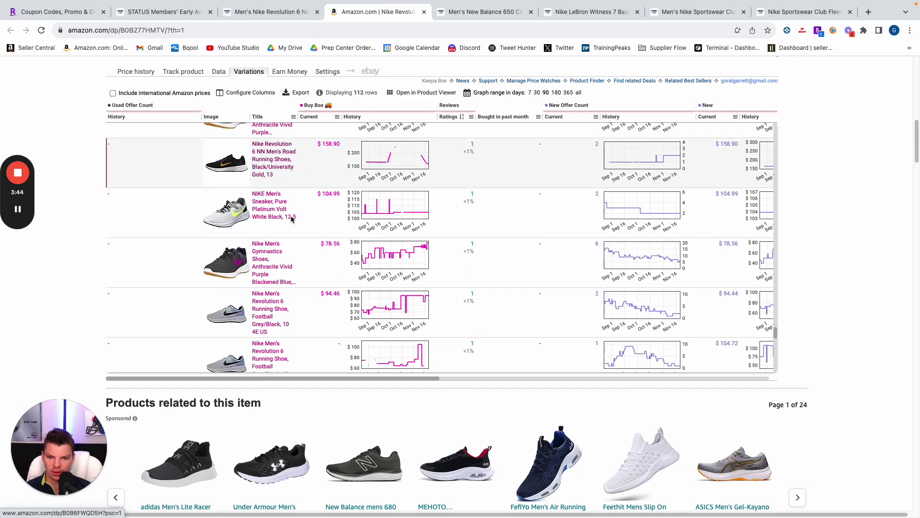
pyautogui.scroll(-5, 288, 220)
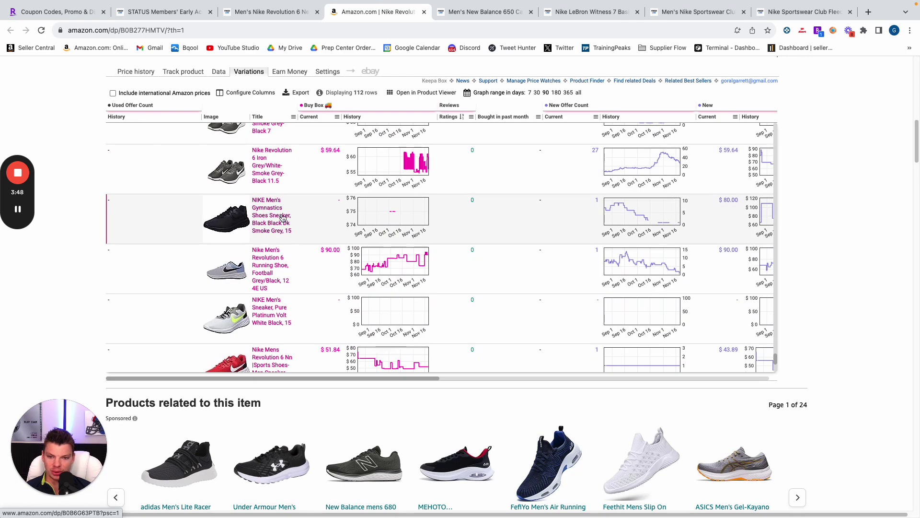
pyautogui.scroll(-10, 283, 217)
pyautogui.scroll(5, 282, 213)
pyautogui.scroll(3, 282, 213)
# - Open the Keepa product details data for the Nike Revolution 6 and review its sales rank drops, price averages and product codes
pyautogui.scroll(4, 268, 230)
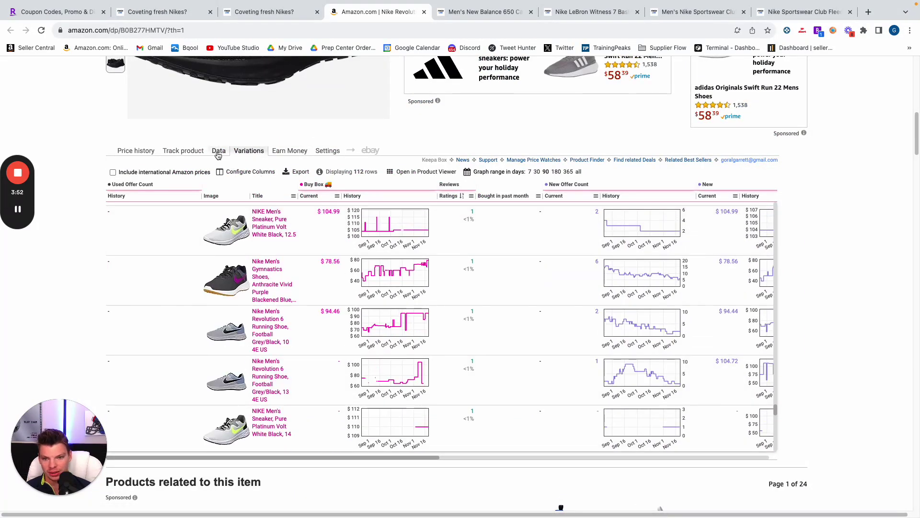
pyautogui.click(218, 151)
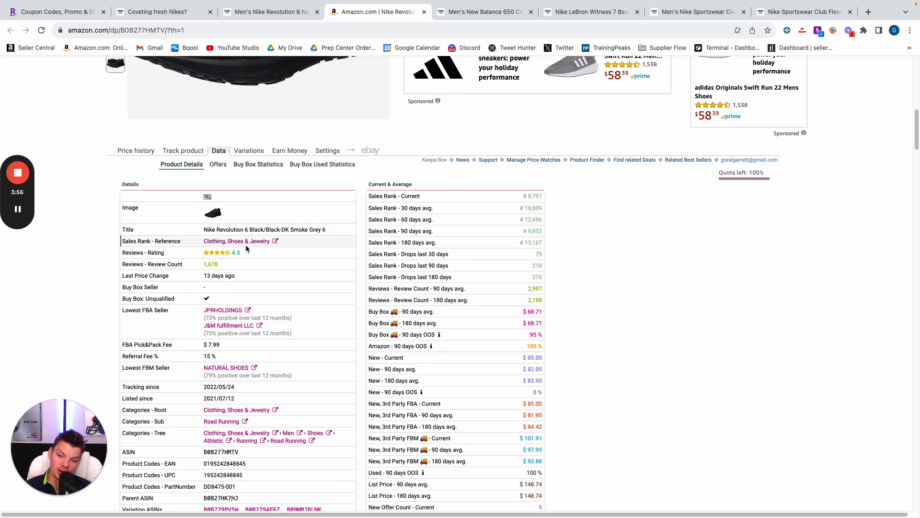
pyautogui.scroll(-2, 245, 248)
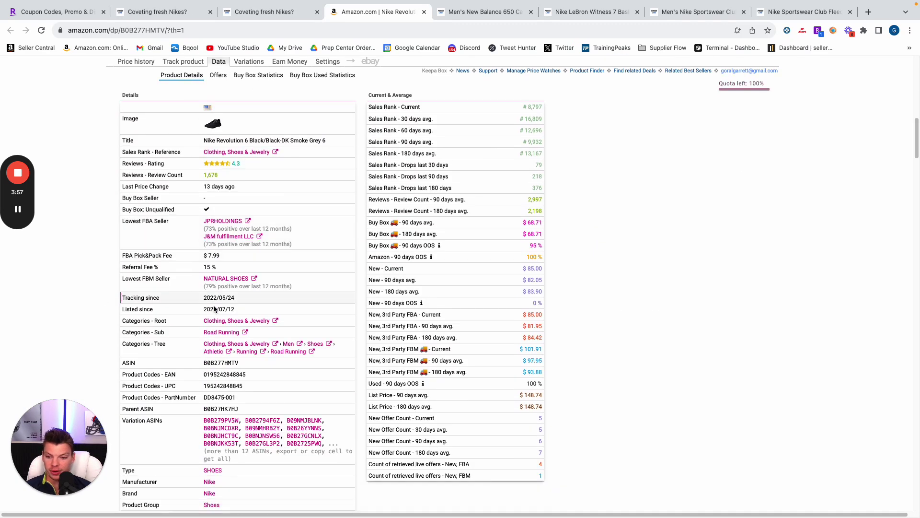
# - Copy the parent ASIN of the Nike Revolution 6 from the Keepa product details
pyautogui.rightClick(236, 368)
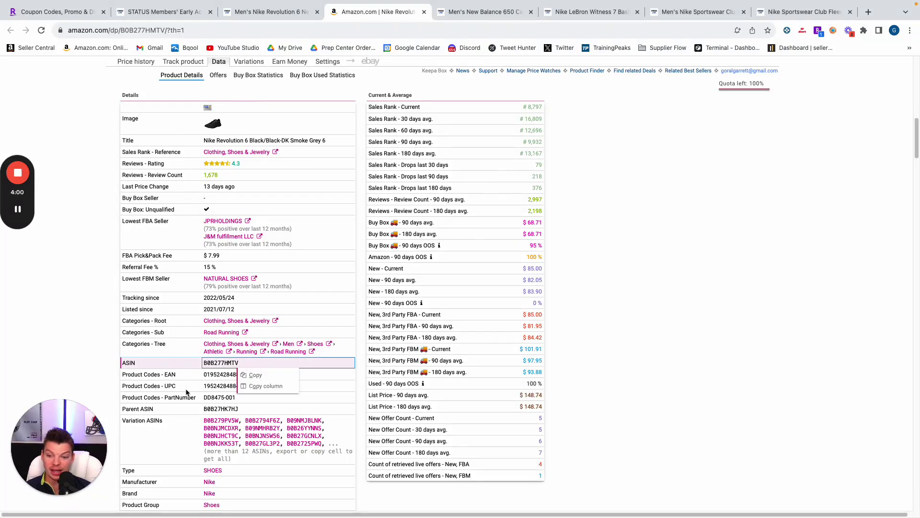
pyautogui.rightClick(214, 410)
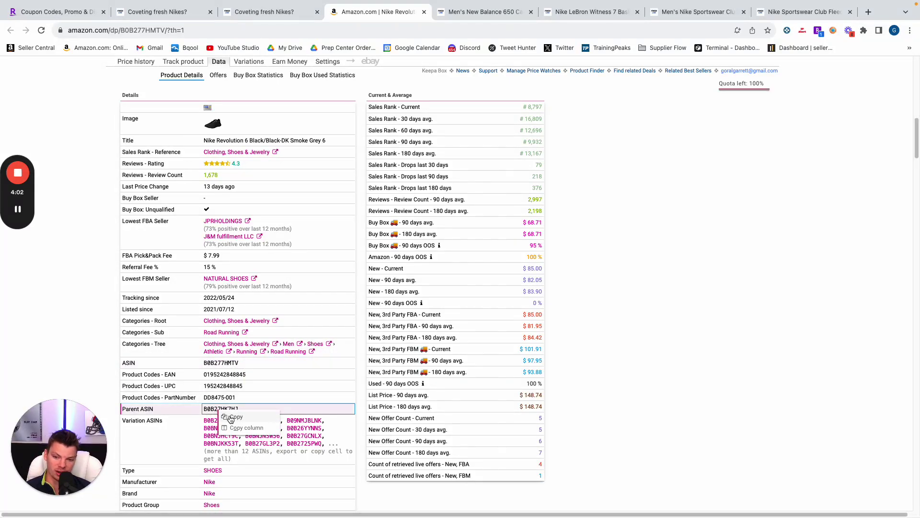
pyautogui.click(232, 418)
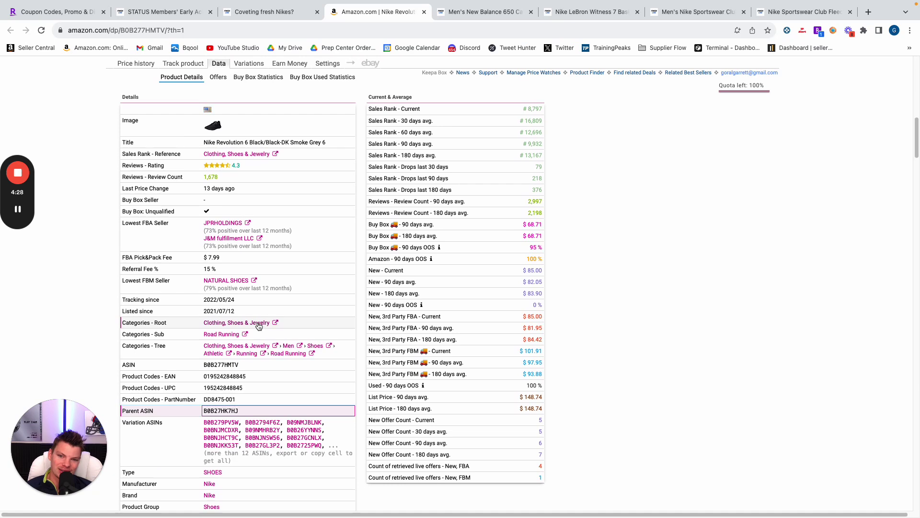
# - Return to the Finish Line Revolution 6 page, close the SellerAmp panel and review the sizes offered in Black/Dark Smoke Grey/Black
pyautogui.scroll(12, 261, 324)
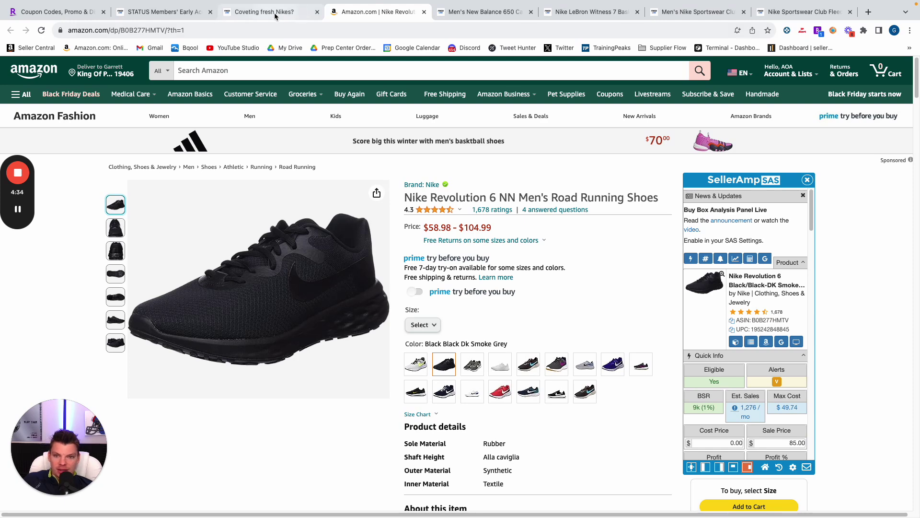
pyautogui.click(306, 13)
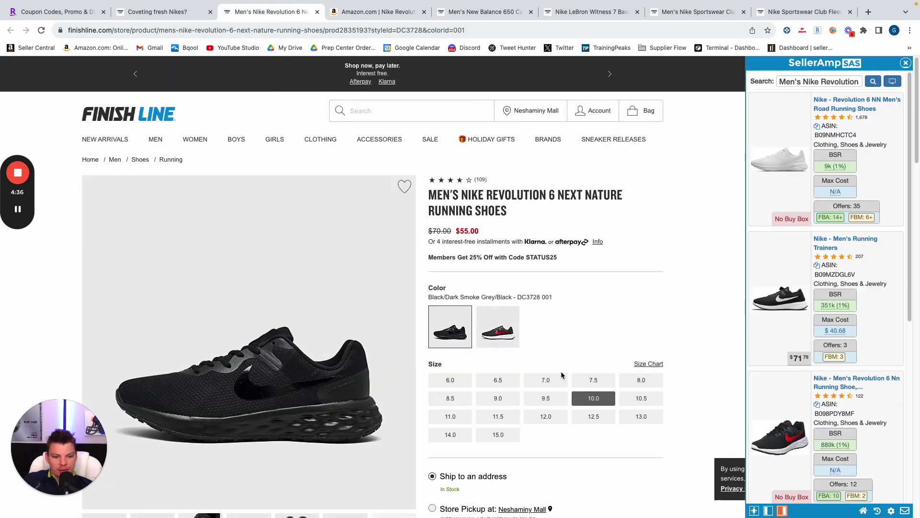
pyautogui.scroll(-1, 618, 334)
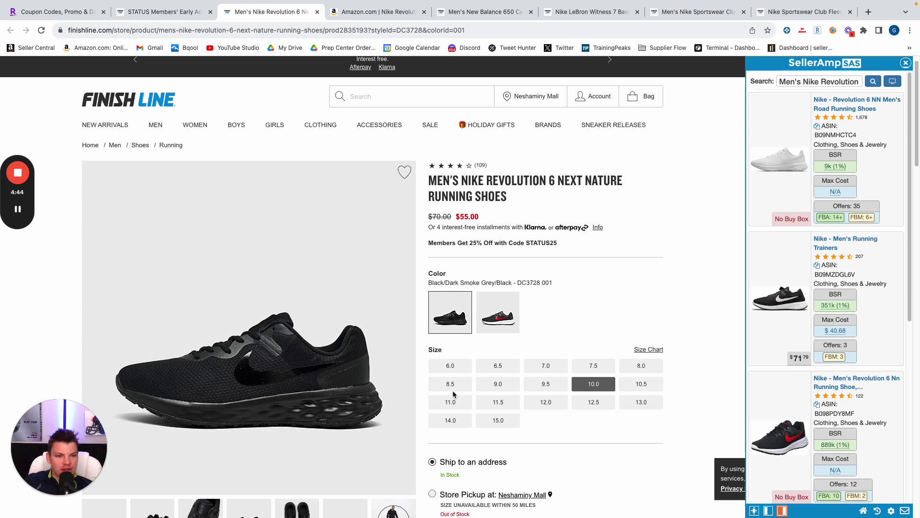
pyautogui.click(906, 62)
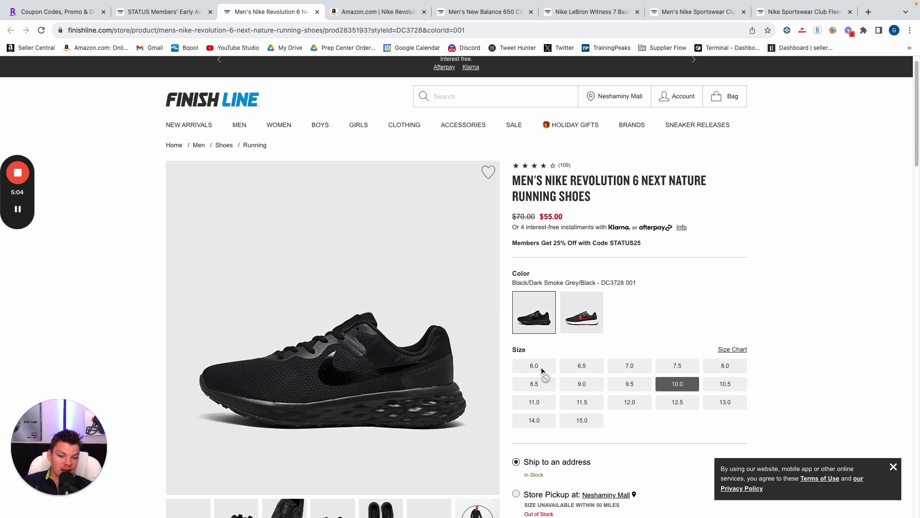
pyautogui.scroll(-1, 542, 371)
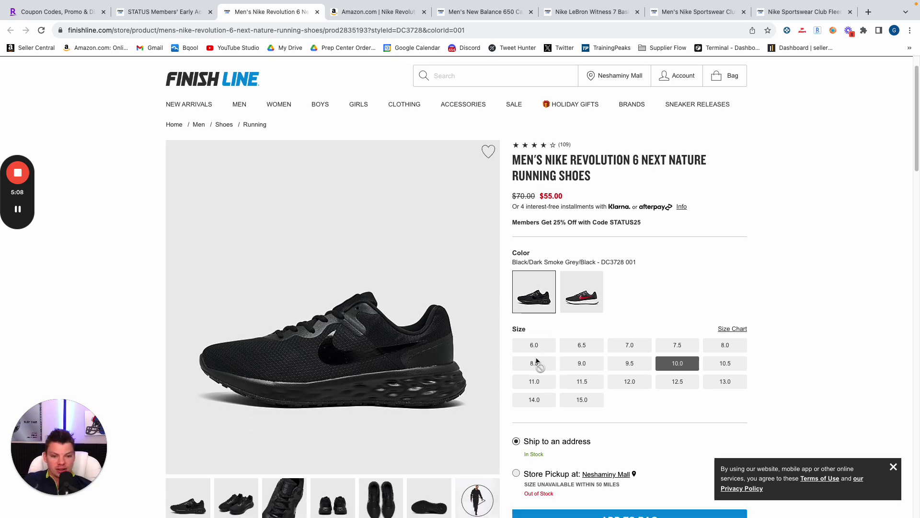
pyautogui.scroll(-1, 547, 336)
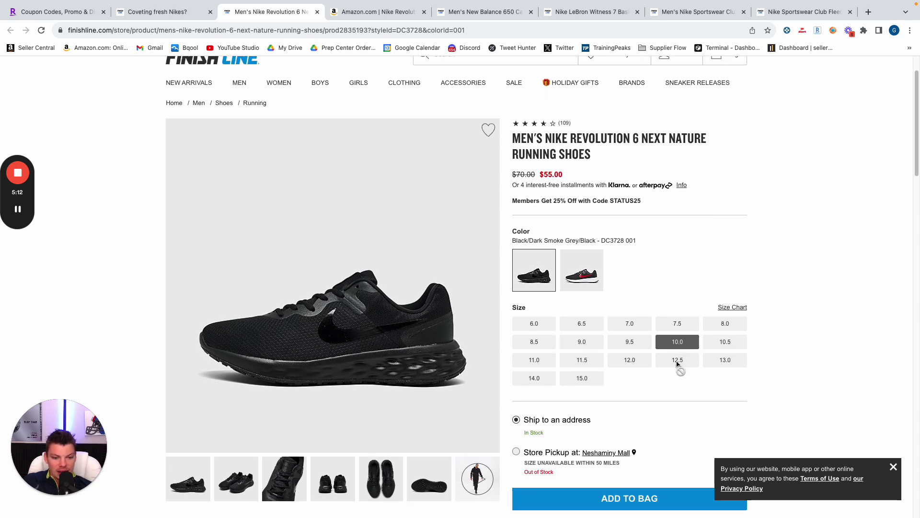
pyautogui.scroll(-4, 564, 398)
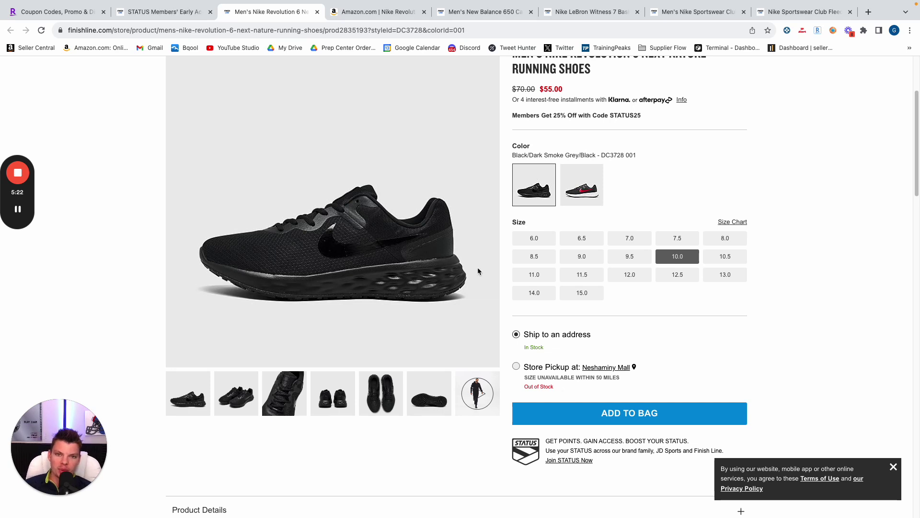
# - Check the Amazon listing's color options, then choose Black/University Red/Anthracite on the Finish Line product page
pyautogui.click(397, 37)
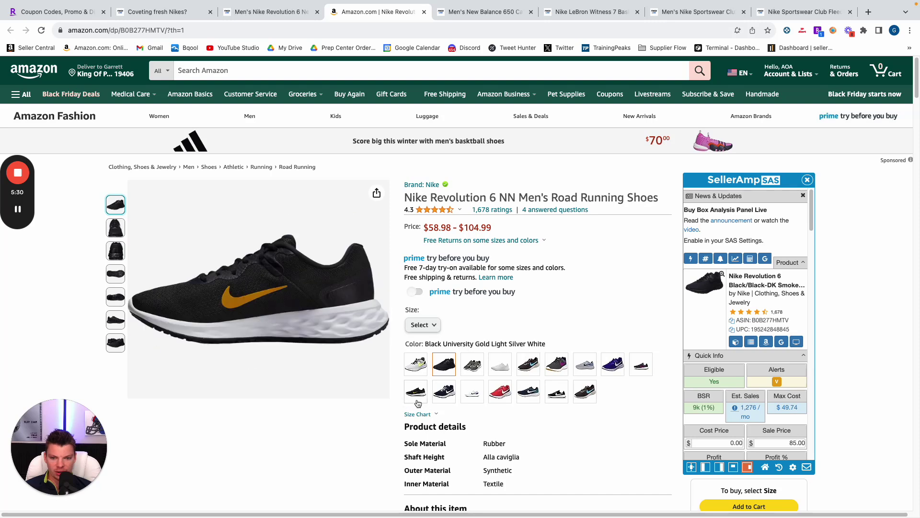
pyautogui.click(286, 5)
pyautogui.click(576, 188)
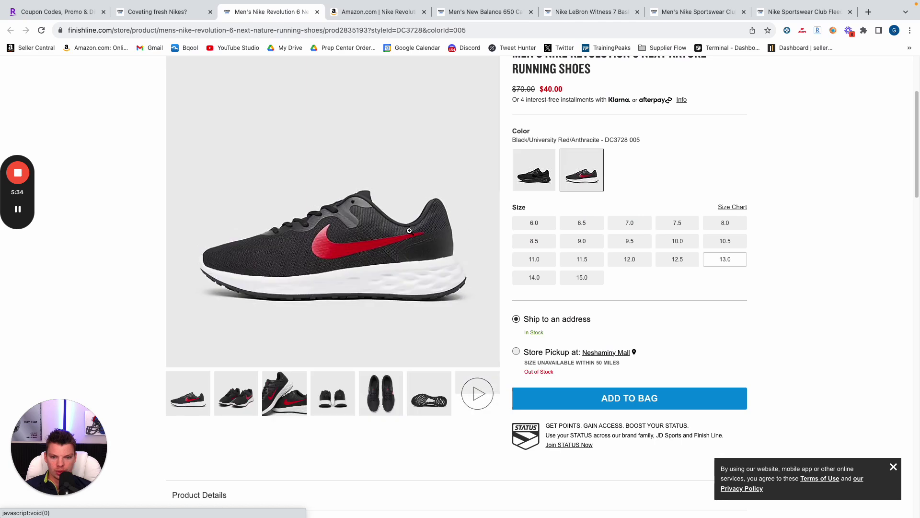
# - Run a Google image search on the red-swoosh shoe photo and look through the matches for an Amazon listing
pyautogui.rightClick(375, 230)
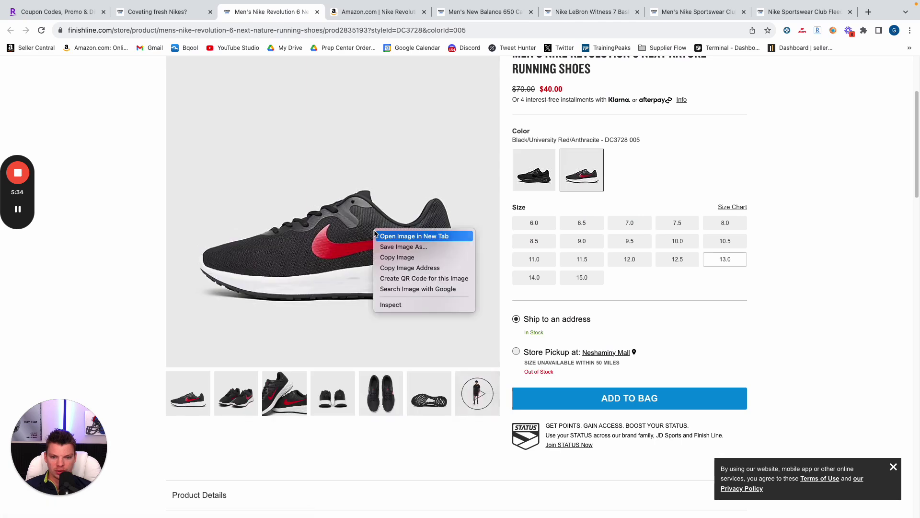
pyautogui.click(424, 289)
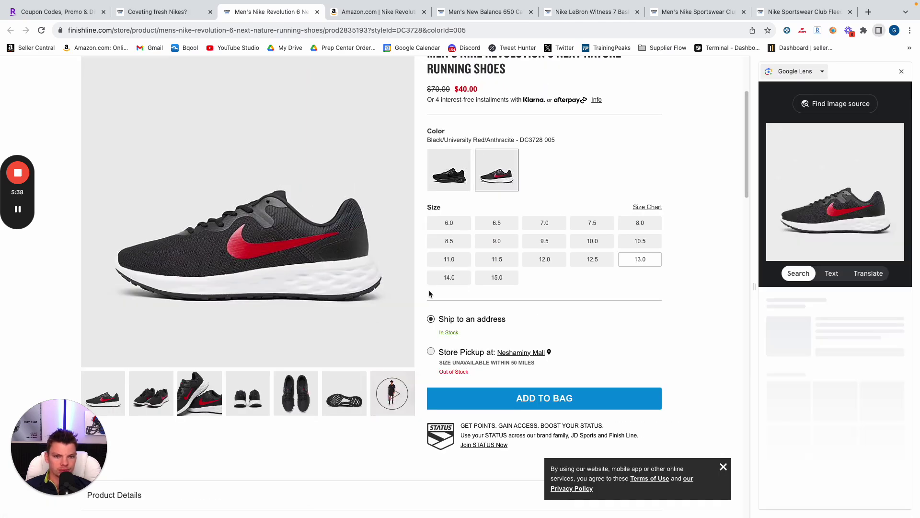
pyautogui.scroll(-3, 829, 319)
pyautogui.scroll(-5, 830, 318)
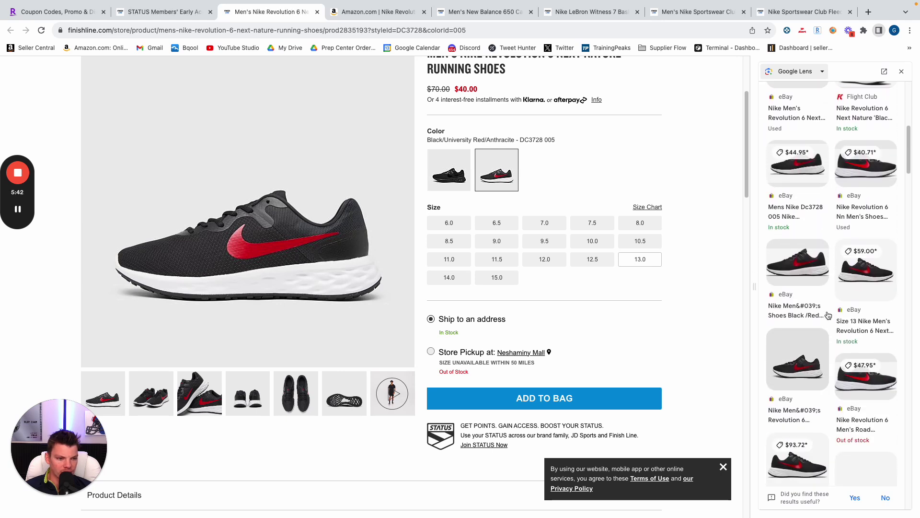
pyautogui.scroll(-5, 828, 315)
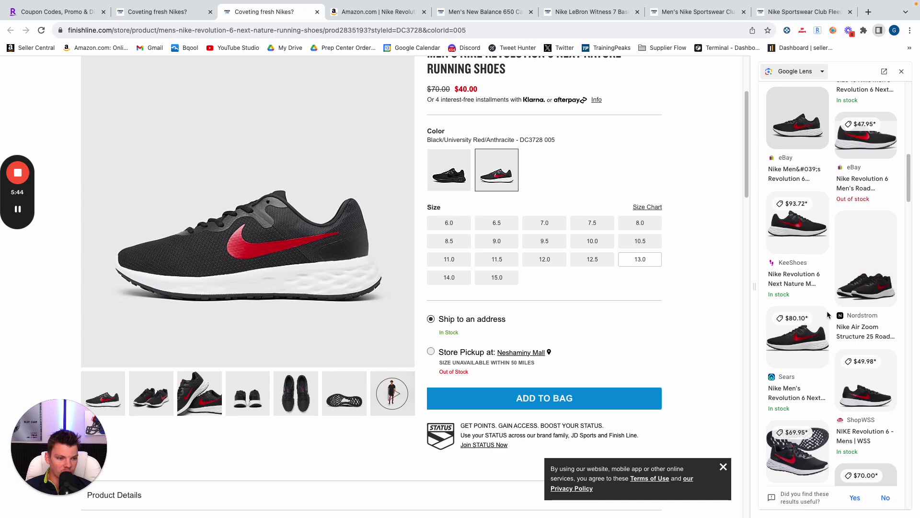
pyautogui.scroll(-4, 828, 314)
pyautogui.scroll(-5, 828, 314)
pyautogui.scroll(-3, 827, 314)
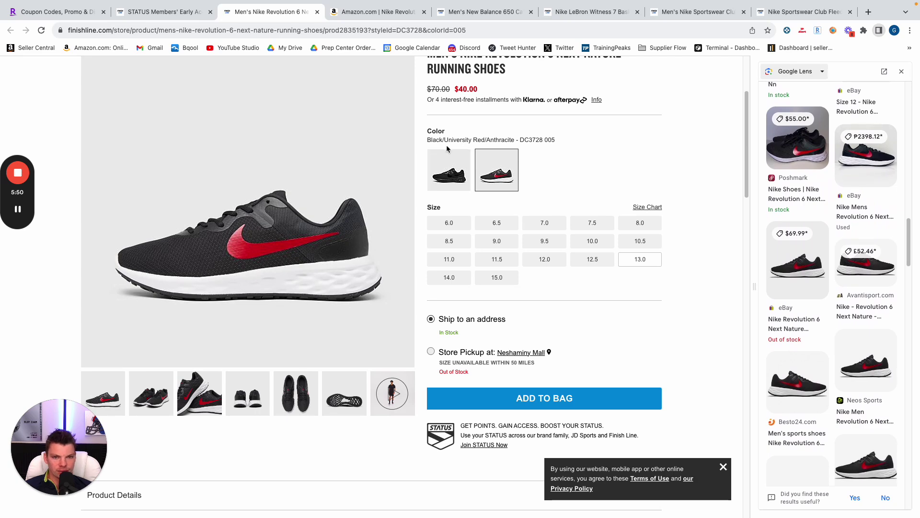
# - Search SellerAmp for the Finish Line product title, look through its Amazon matches, and close the SellerAmp and Google Lens panels
pyautogui.scroll(2, 447, 148)
pyautogui.moveTo(509, 158); pyautogui.dragTo(429, 139)
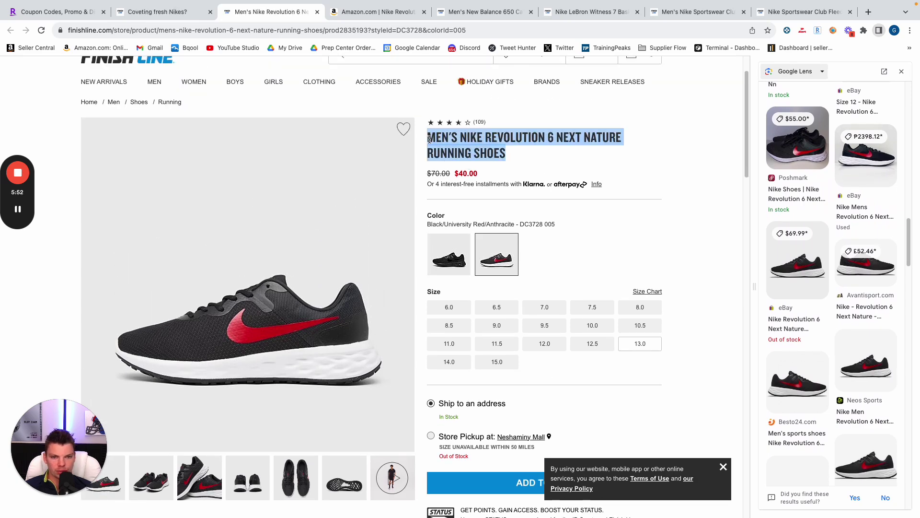
pyautogui.rightClick(429, 139)
pyautogui.click(479, 216)
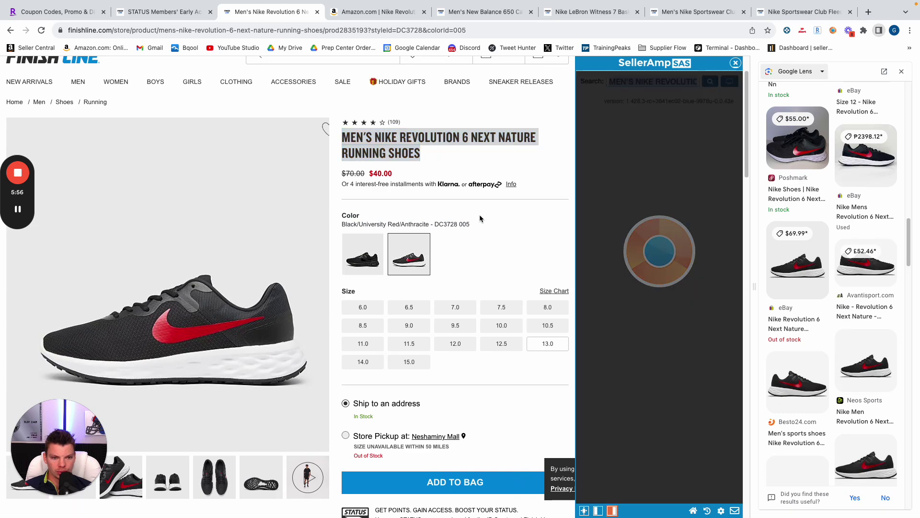
pyautogui.scroll(-5, 631, 224)
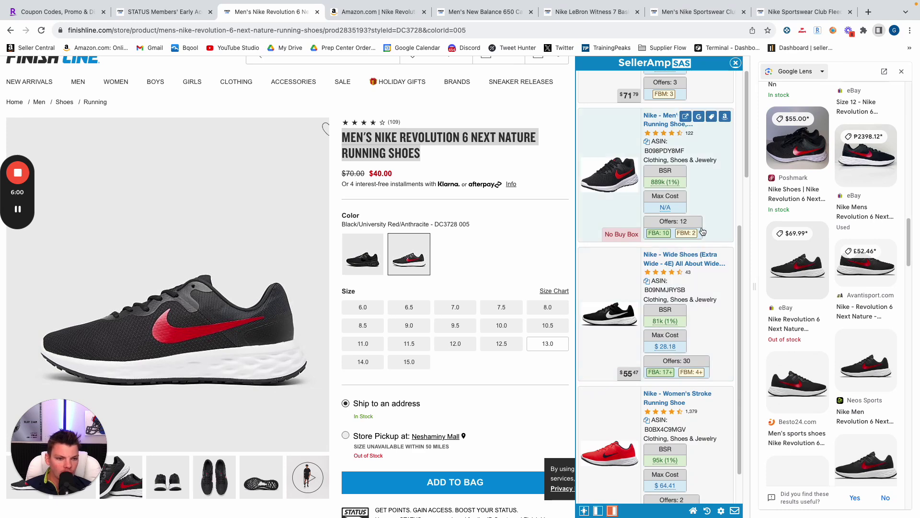
pyautogui.scroll(-10, 637, 296)
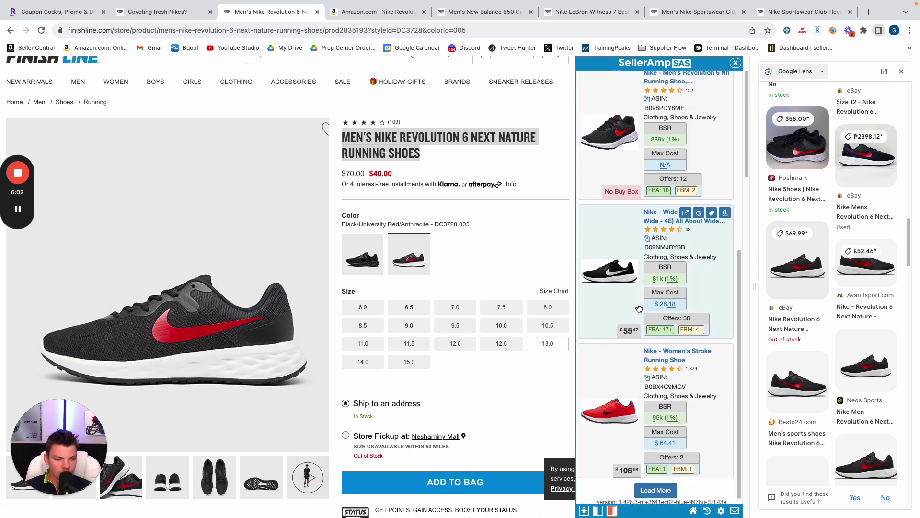
pyautogui.scroll(15, 652, 344)
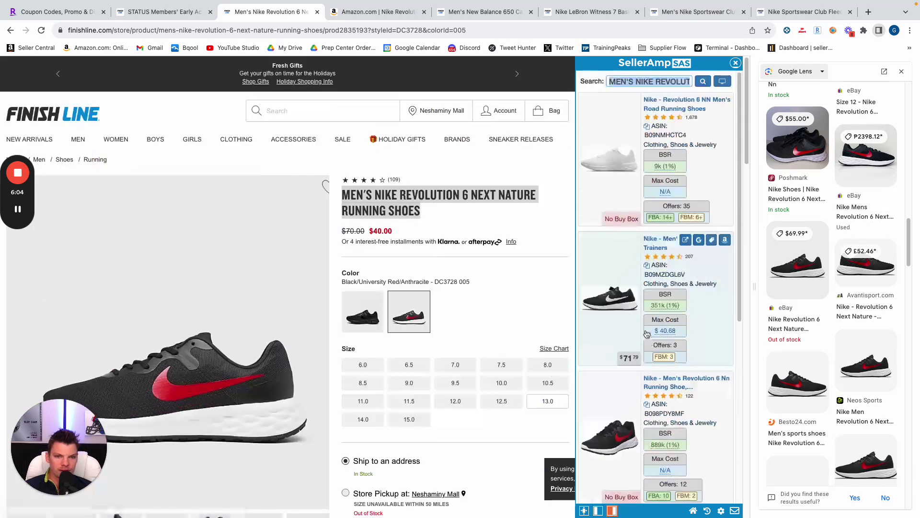
pyautogui.click(736, 62)
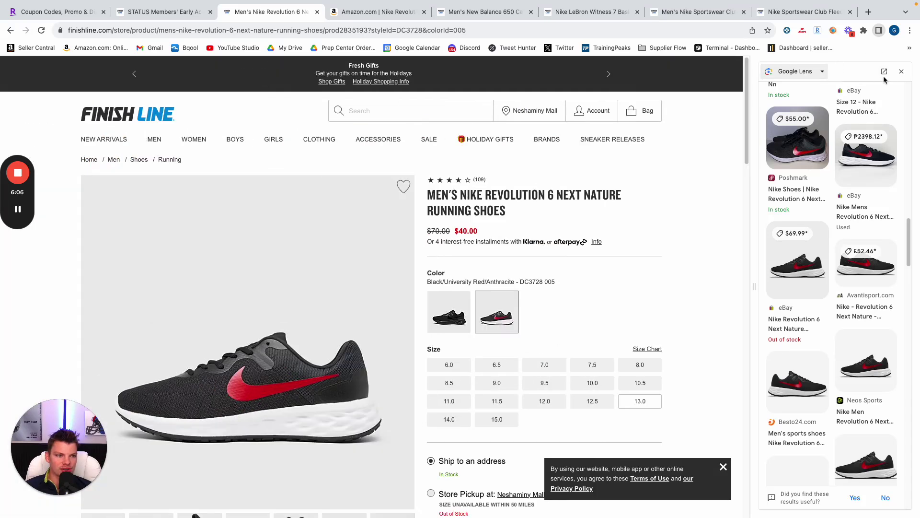
pyautogui.click(902, 71)
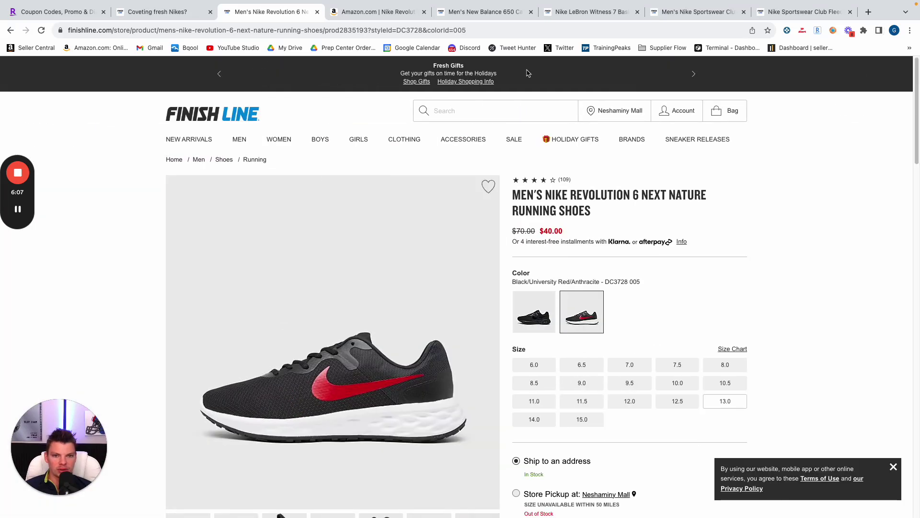
pyautogui.click(869, 12)
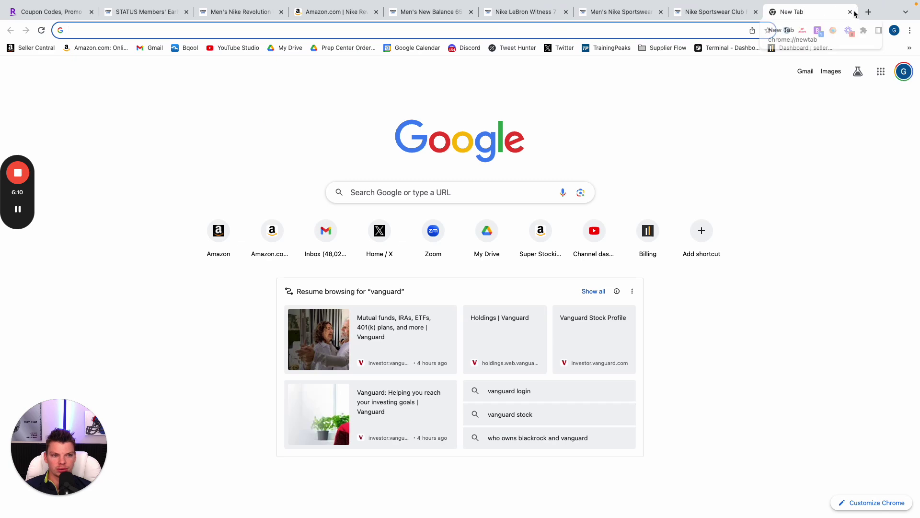
pyautogui.click(850, 11)
pyautogui.click(375, 12)
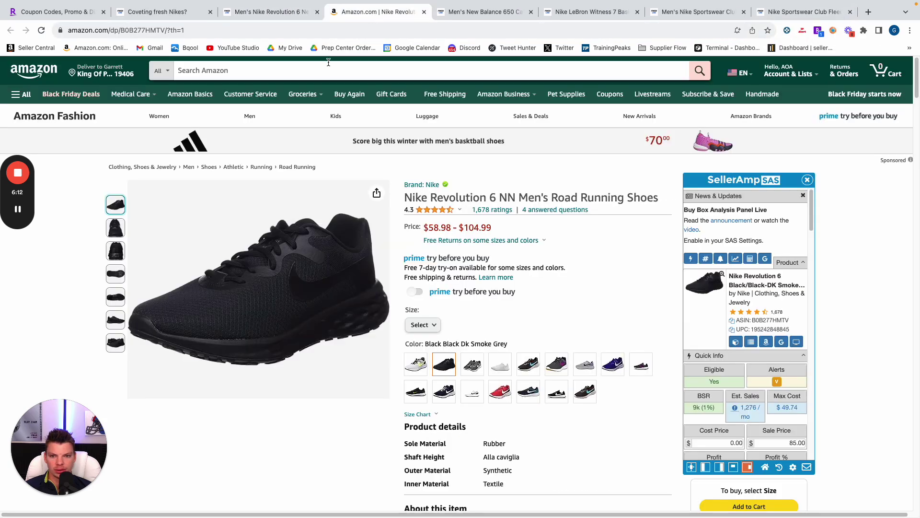
pyautogui.click(262, 70)
# - Copy the title "Men's Nike Revolution 6 Next Nature Running Shoes" from Finish Line and search Amazon for it
pyautogui.click(270, 14)
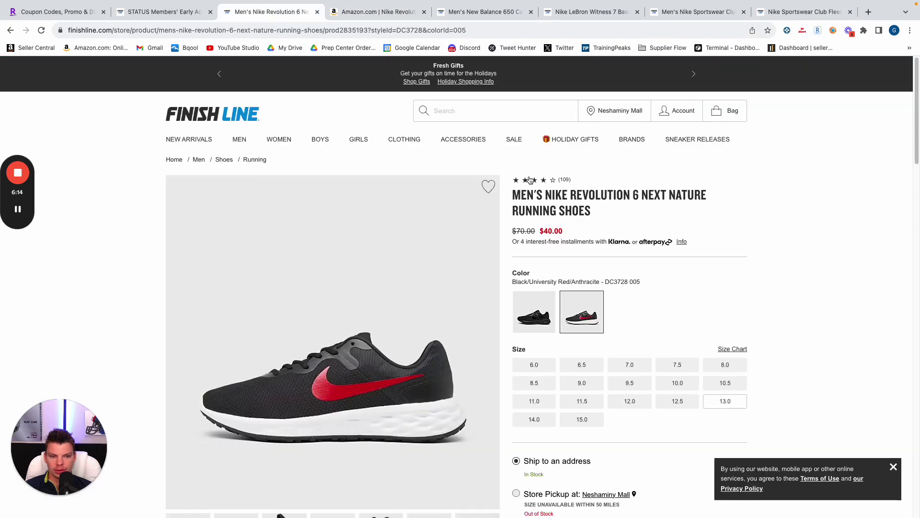
pyautogui.moveTo(512, 193); pyautogui.dragTo(609, 211)
pyautogui.rightClick(546, 199)
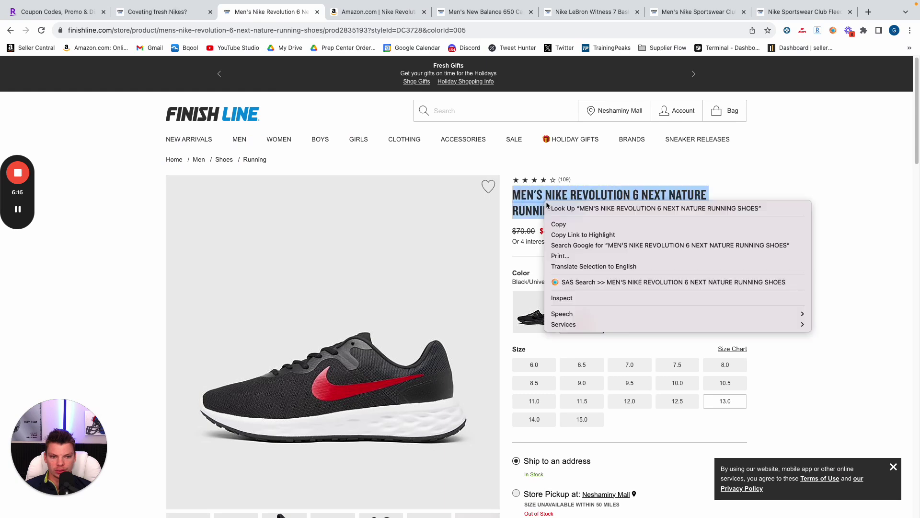
pyautogui.click(571, 223)
pyautogui.click(375, 12)
pyautogui.rightClick(338, 72)
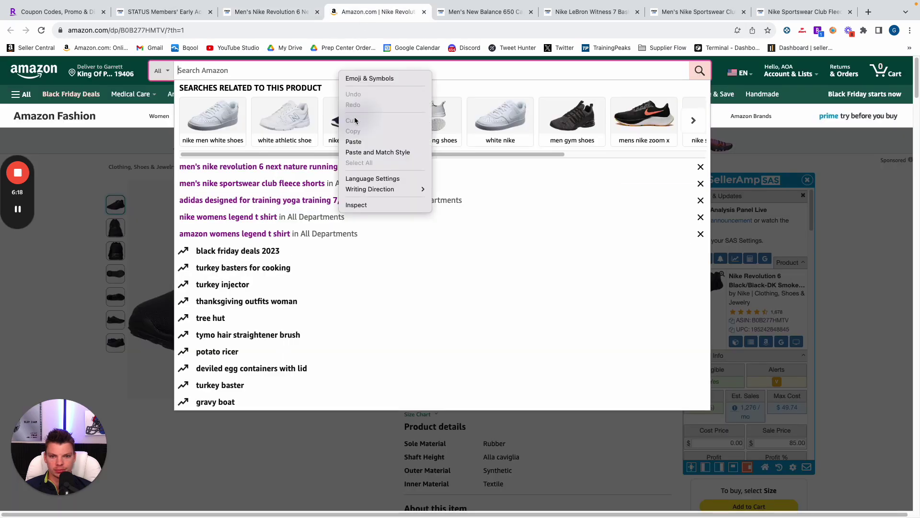
pyautogui.click(369, 141)
pyautogui.press('Return')
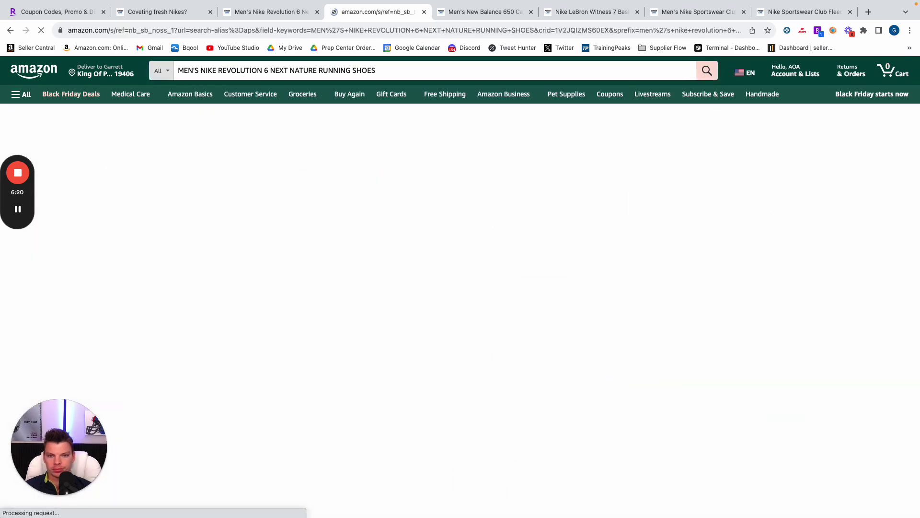
# - Open the Men's Revolution 6 Nn Running Shoe, Black/University Red, 11 listing from the Amazon results and launch SellerAmp on it
pyautogui.scroll(-4, 328, 224)
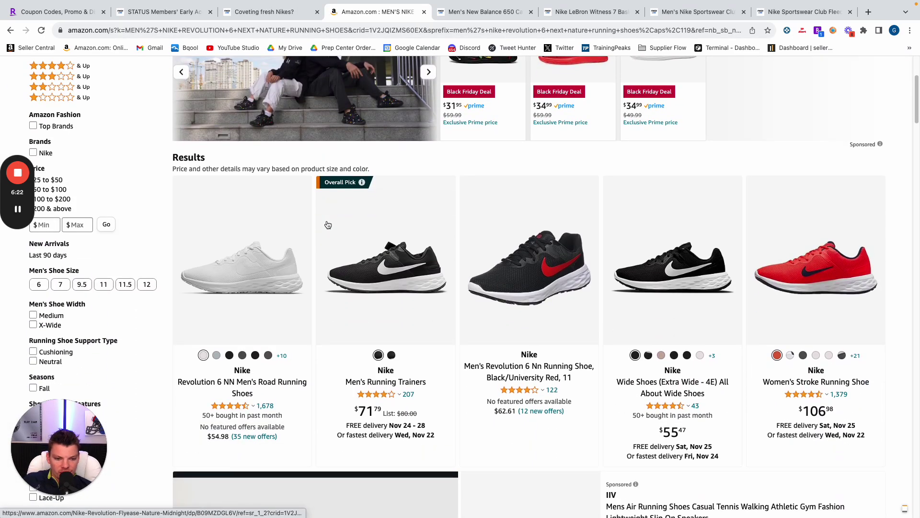
pyautogui.moveTo(535, 279)
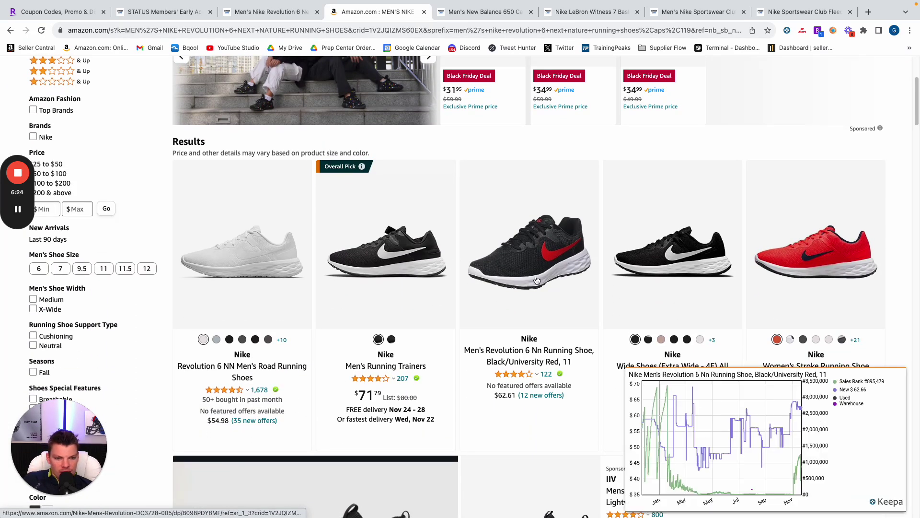
pyautogui.click(537, 275)
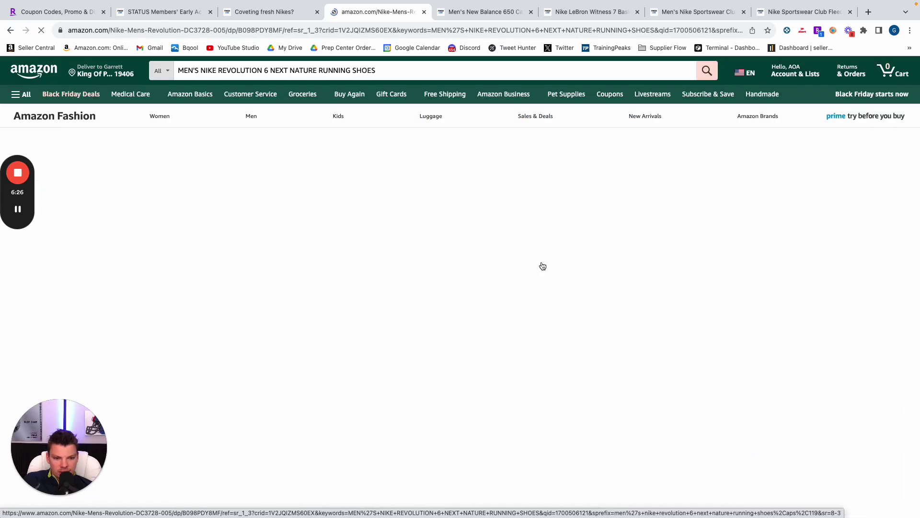
pyautogui.moveTo(534, 211); pyautogui.dragTo(424, 192)
pyautogui.click(590, 223)
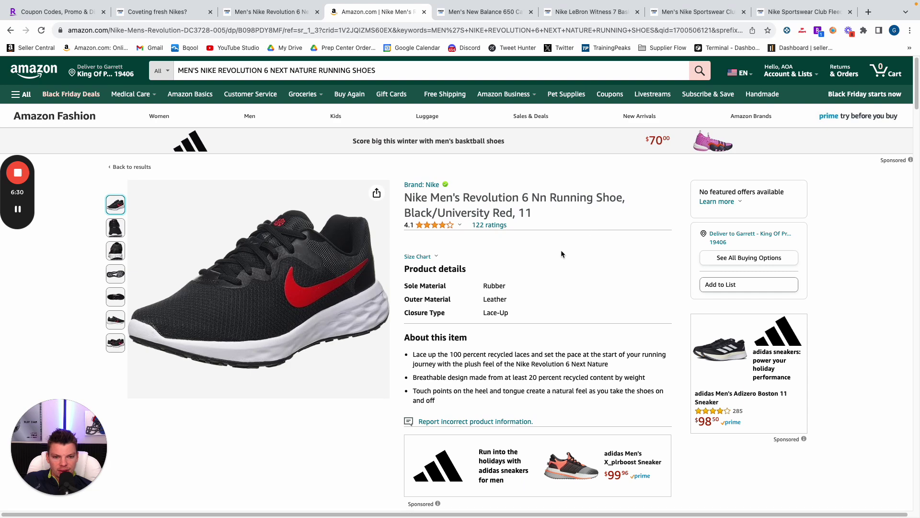
pyautogui.click(833, 30)
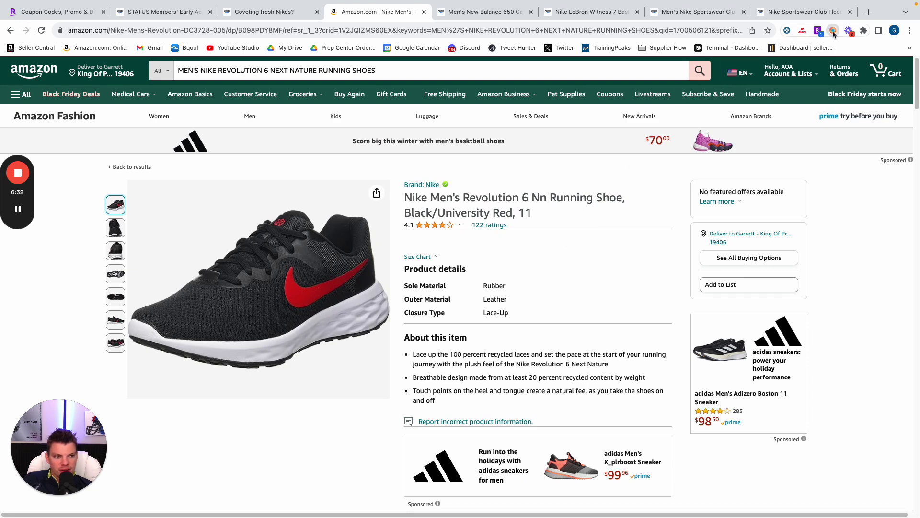
# - Examine the Keepa price history of the Black/University Red Revolution 6 listing, zooming in on mid-October through November
pyautogui.scroll(-2, 501, 268)
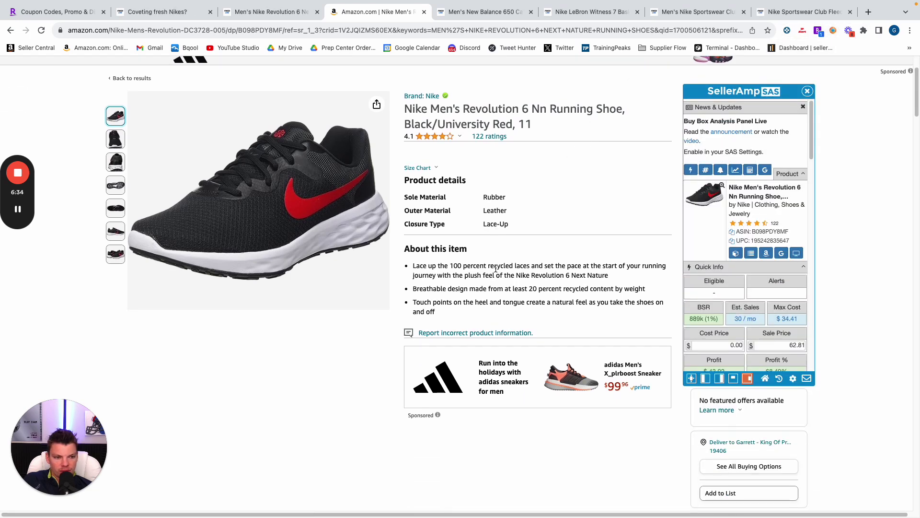
pyautogui.scroll(-5, 503, 269)
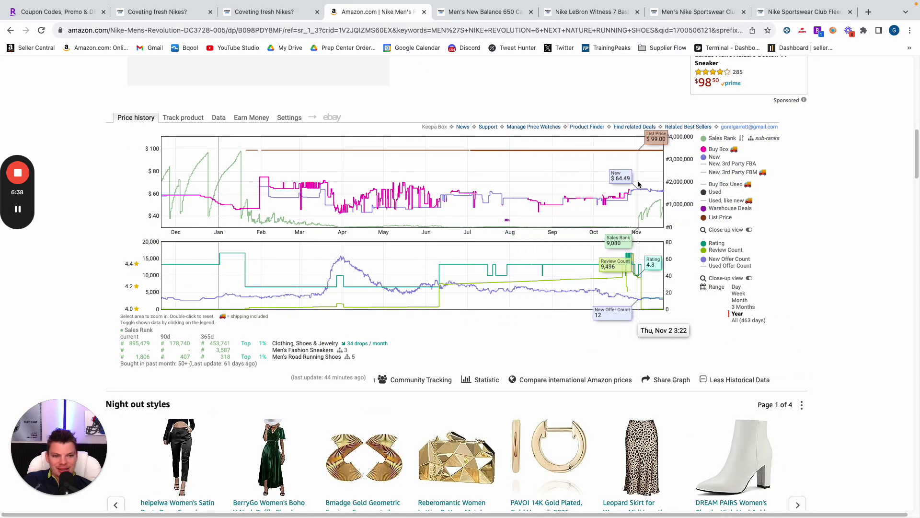
pyautogui.moveTo(611, 184); pyautogui.dragTo(663, 184)
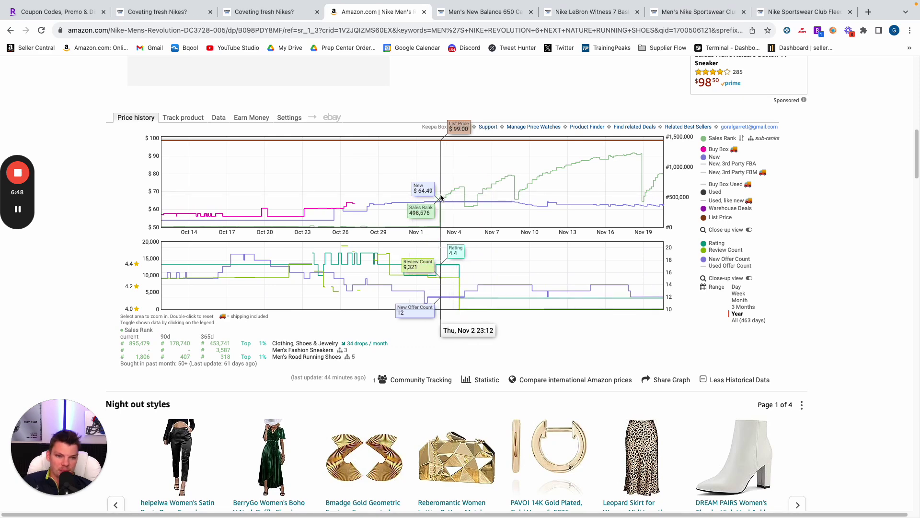
pyautogui.scroll(5, 431, 194)
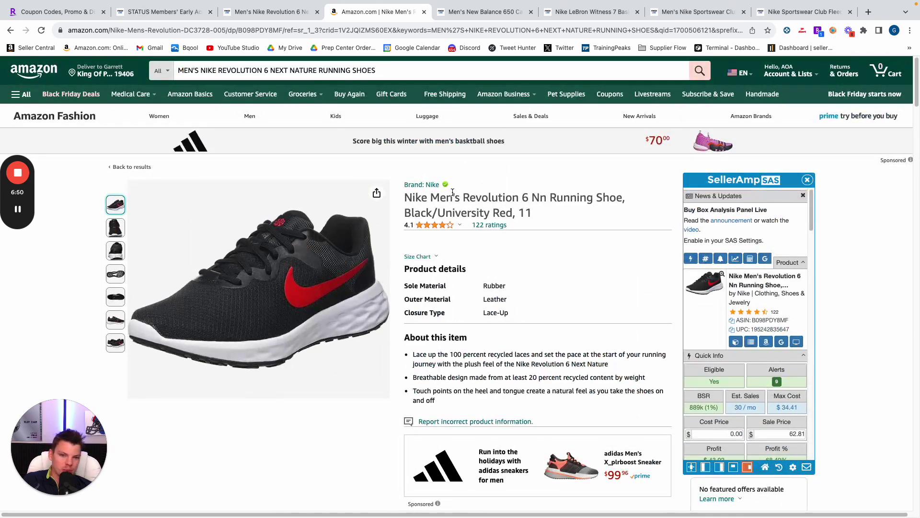
# - Open the Nike Men's Running Trainers listing from the Amazon results and select the Black/White-Iron Grey color
pyautogui.click(10, 29)
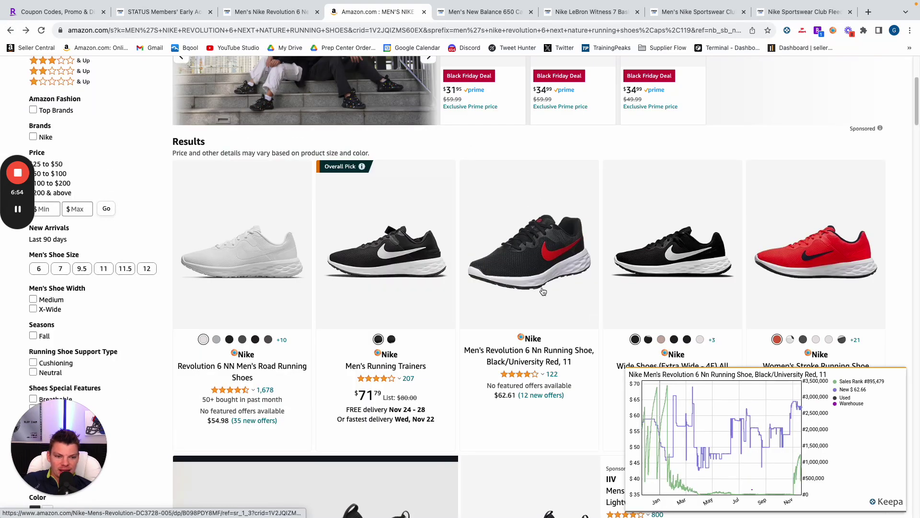
pyautogui.scroll(-1, 460, 278)
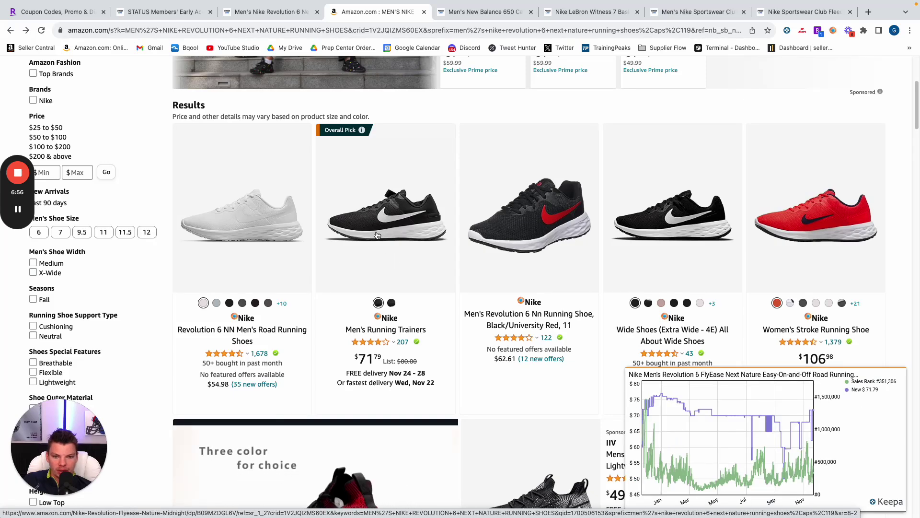
pyautogui.click(401, 232)
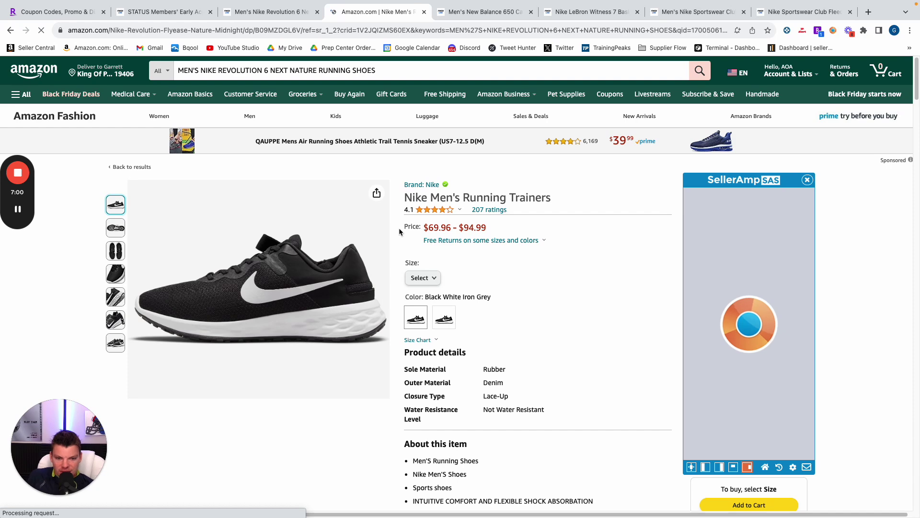
pyautogui.click(444, 322)
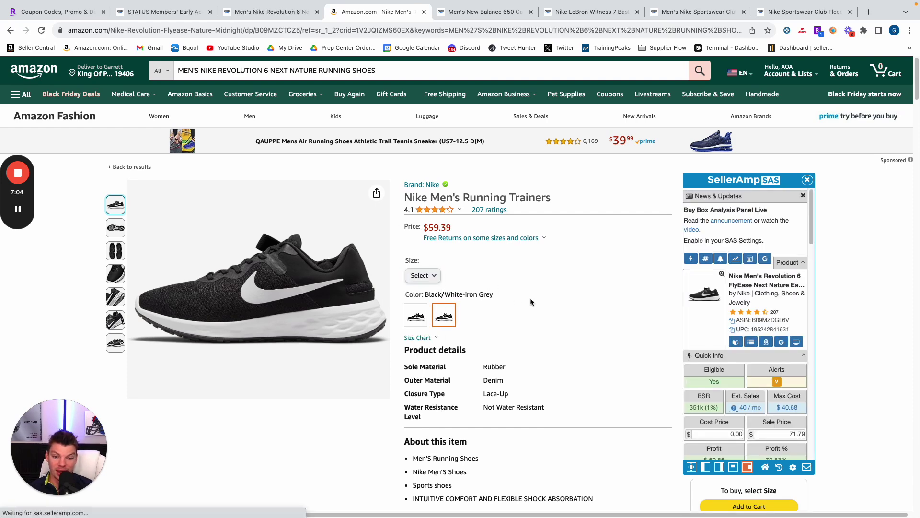
# - Look through the remaining Amazon results for a Revolution 6 match and close the Finish Line Revolution 6 page
pyautogui.click(11, 32)
pyautogui.scroll(-10, 660, 287)
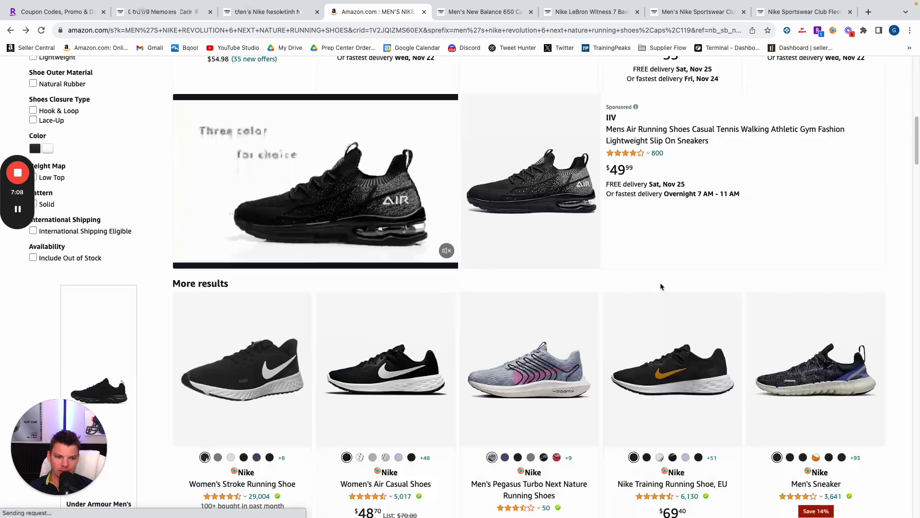
pyautogui.scroll(-4, 660, 287)
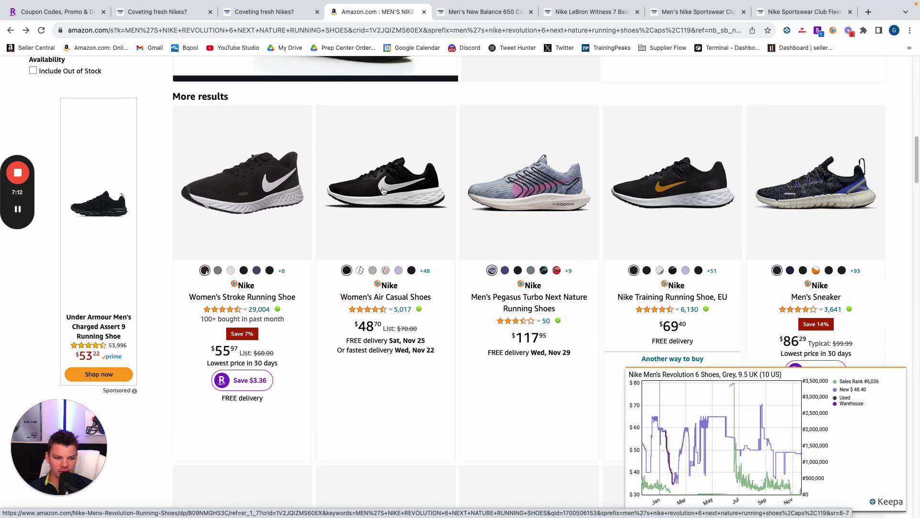
pyautogui.scroll(15, 357, 140)
pyautogui.hotkey('ctrl', 'shift', 'Tab')
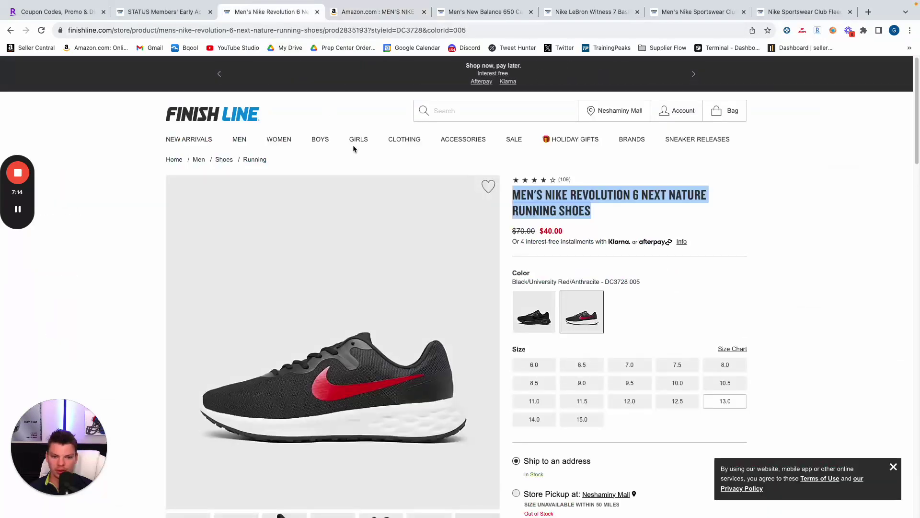
pyautogui.click(317, 12)
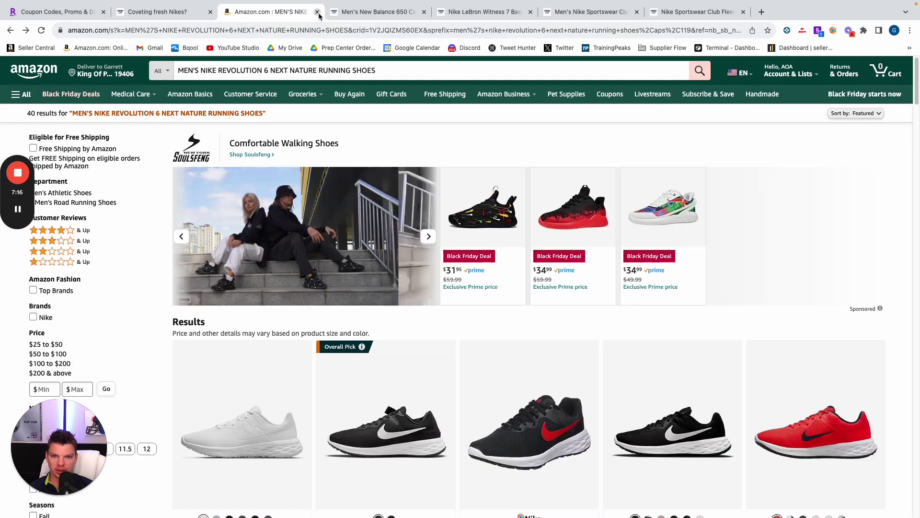
# - Search SellerAmp for the Men's New Balance 650 Casual Shoes, look through the matches, and close their Finish Line page
pyautogui.click(407, 13)
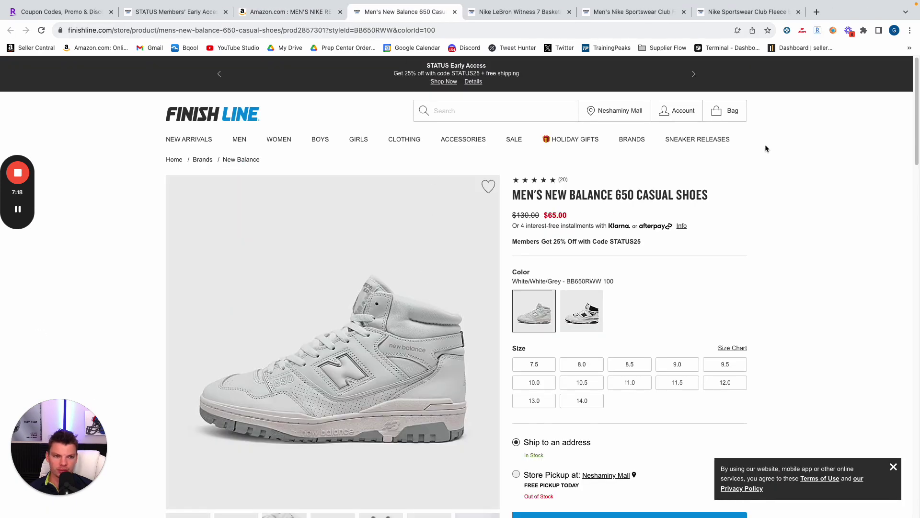
pyautogui.click(833, 31)
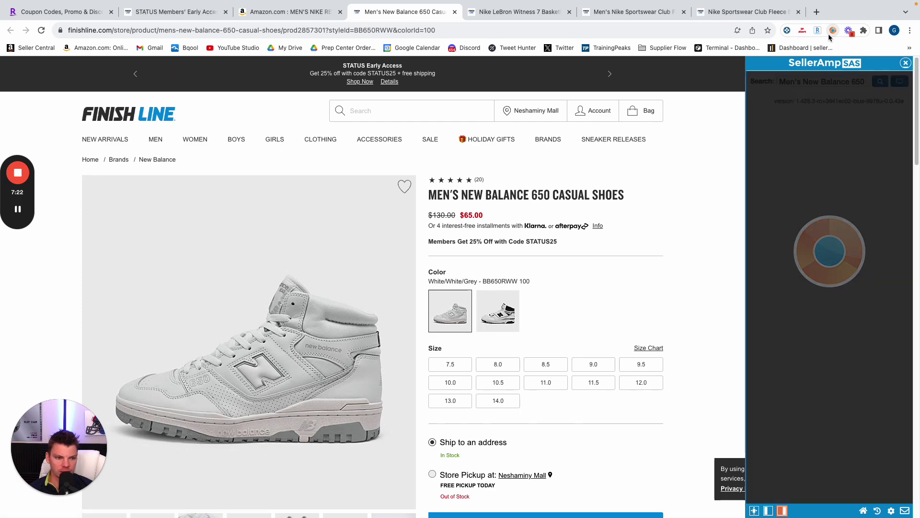
pyautogui.scroll(-2, 838, 195)
pyautogui.scroll(-5, 839, 195)
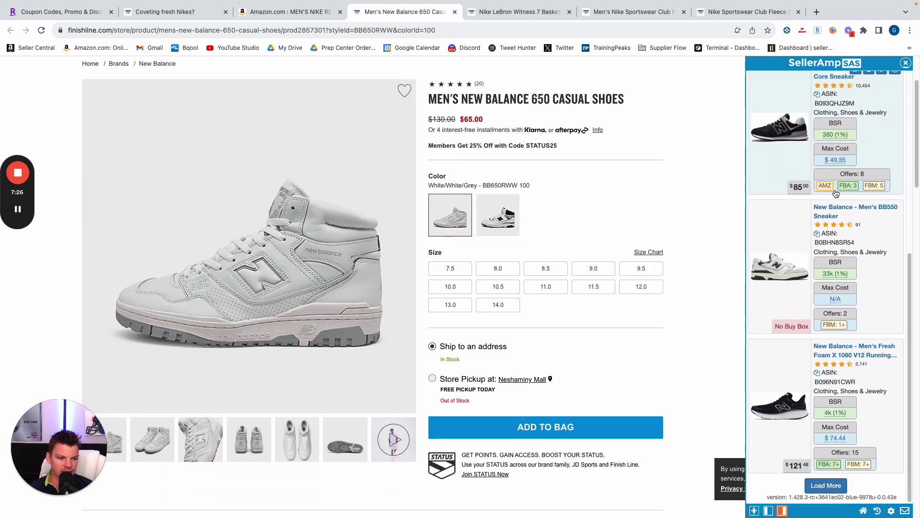
pyautogui.scroll(2, 817, 213)
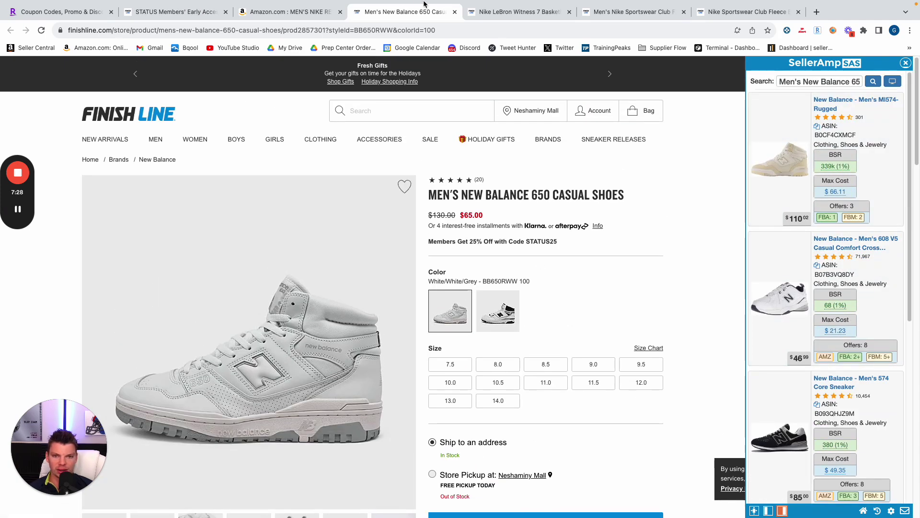
pyautogui.click(456, 12)
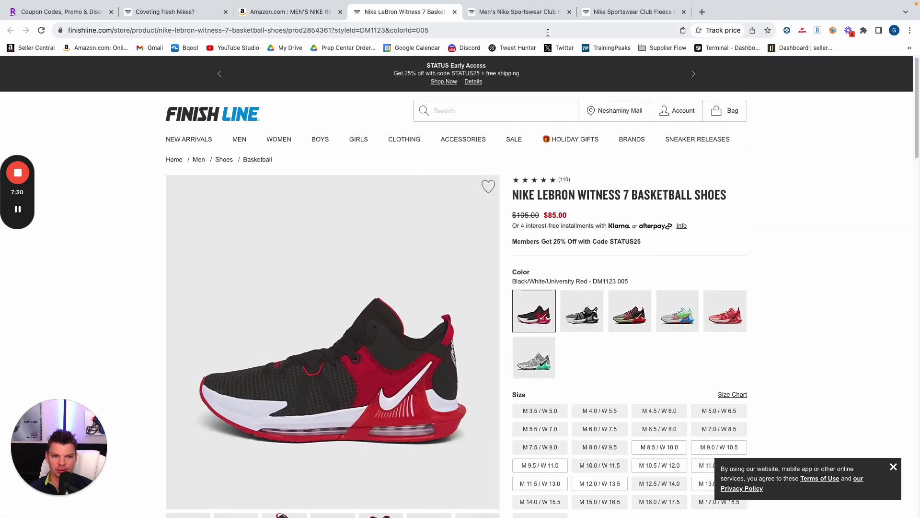
# - Search SellerAmp for the Nike LeBron Witness 7 and open the Amazon page of the black-and-red Big Kids' match, ASIN B0CLT58XSW
pyautogui.click(834, 30)
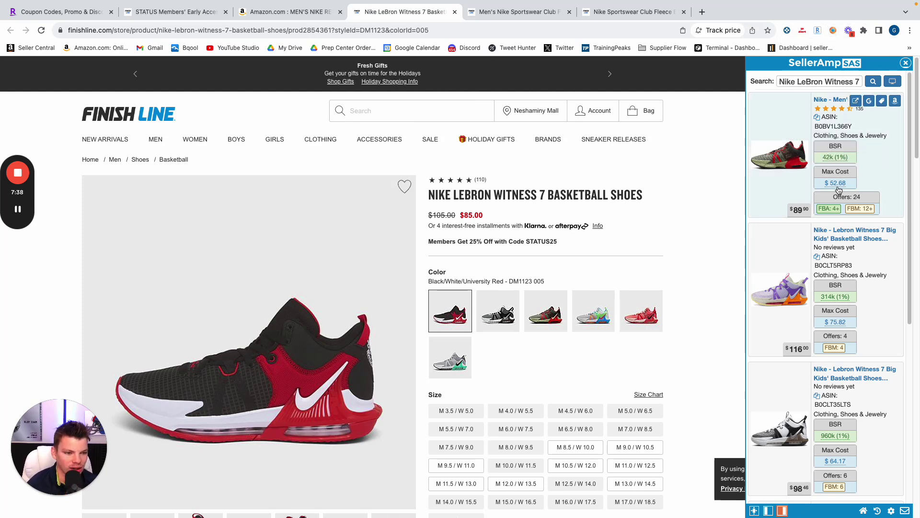
pyautogui.scroll(-6, 839, 191)
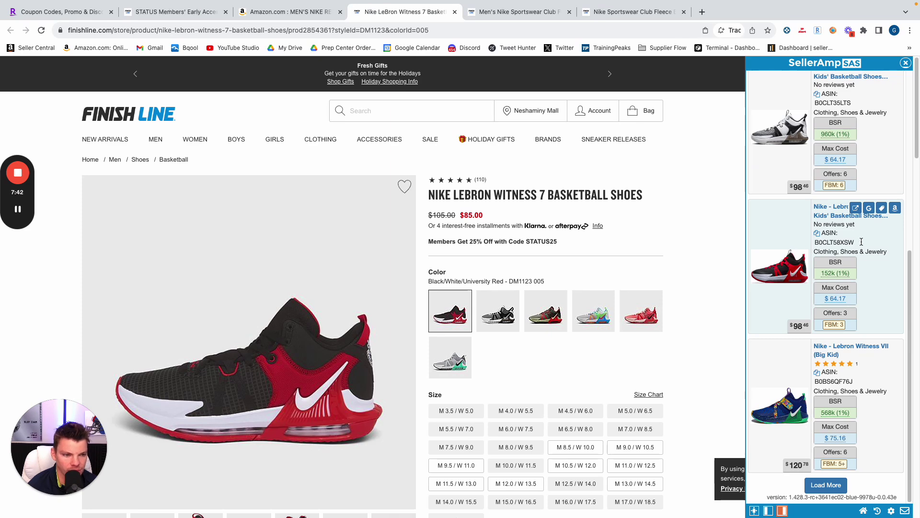
pyautogui.click(895, 207)
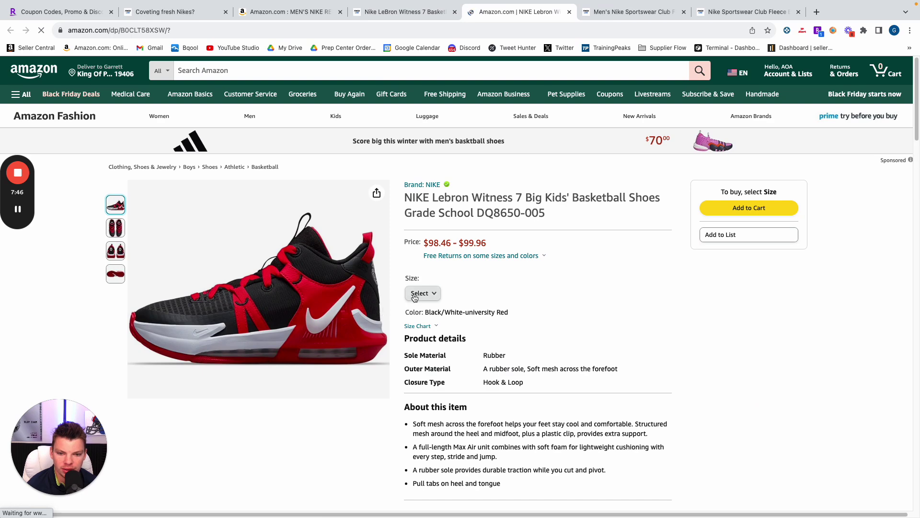
pyautogui.click(420, 293)
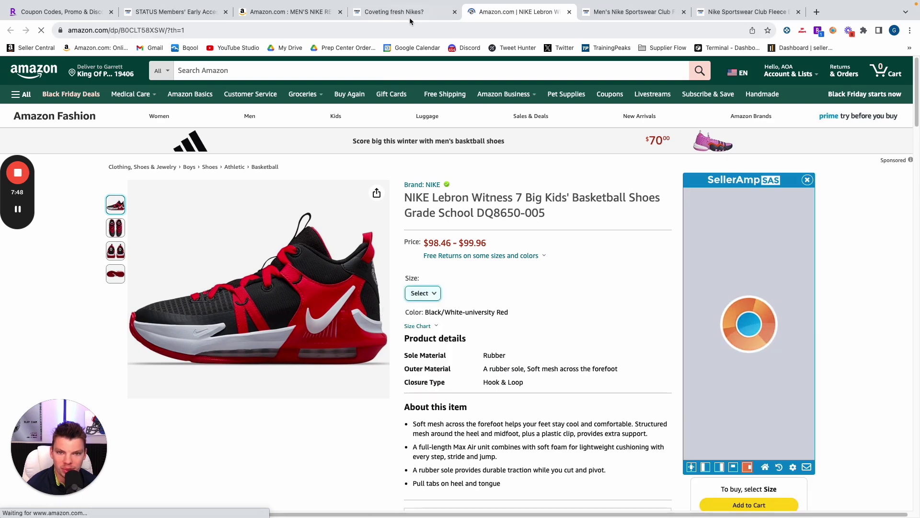
# - Compare the Big Kids' LeBron Witness 7 listing and its Keepa history with the Finish Line offer, and close both product pages
pyautogui.click(408, 12)
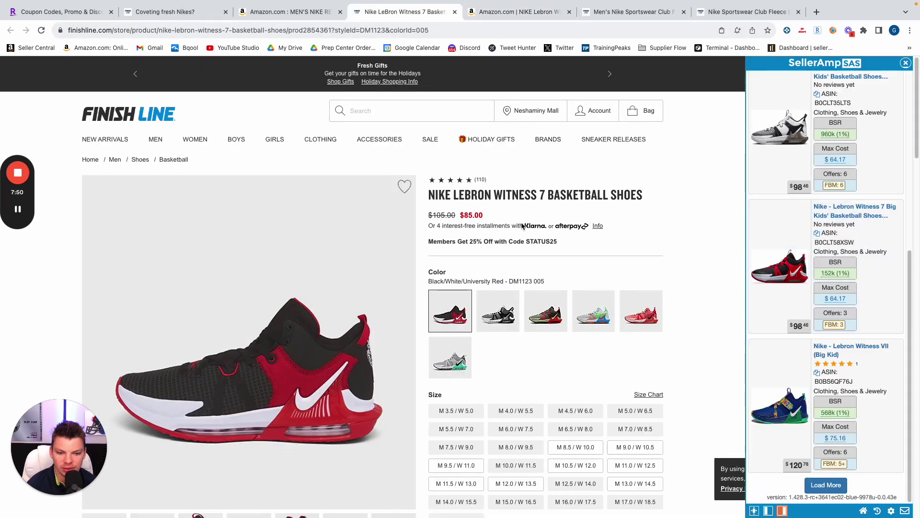
pyautogui.click(520, 12)
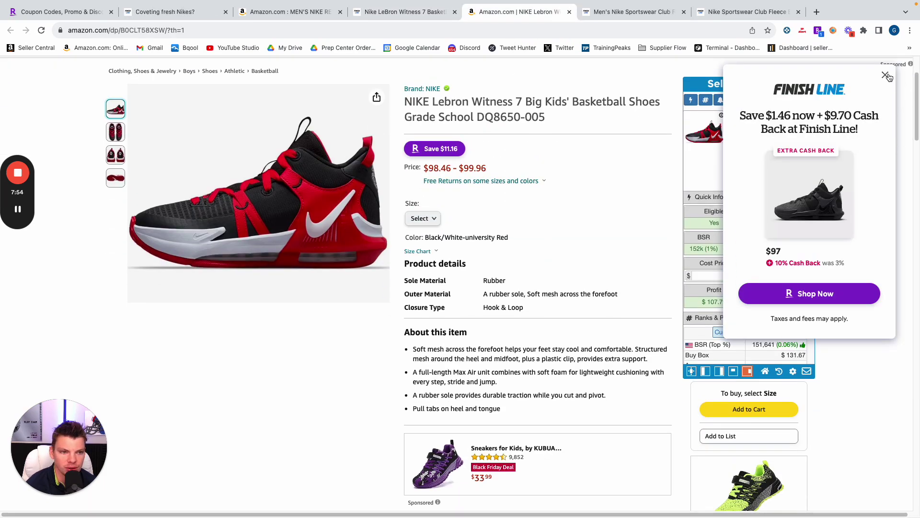
pyautogui.scroll(-15, 422, 249)
pyautogui.scroll(2, 382, 297)
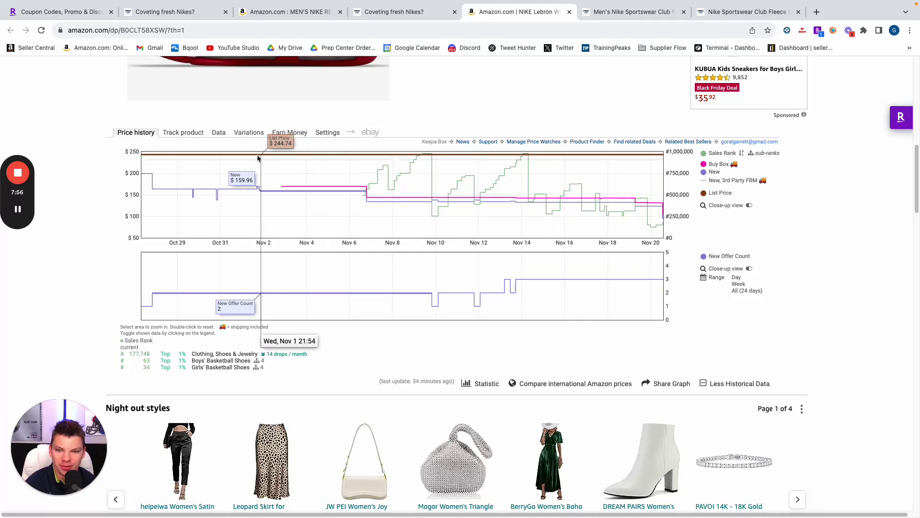
pyautogui.click(248, 134)
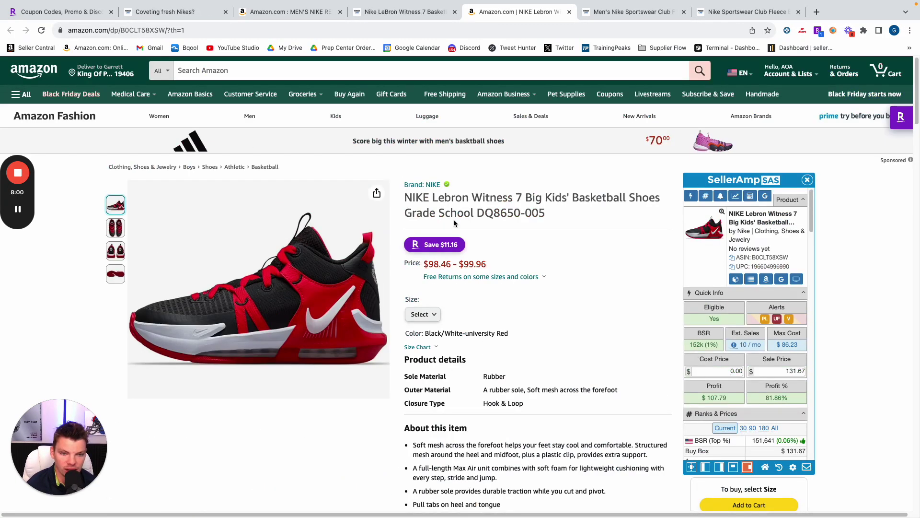
pyautogui.click(570, 12)
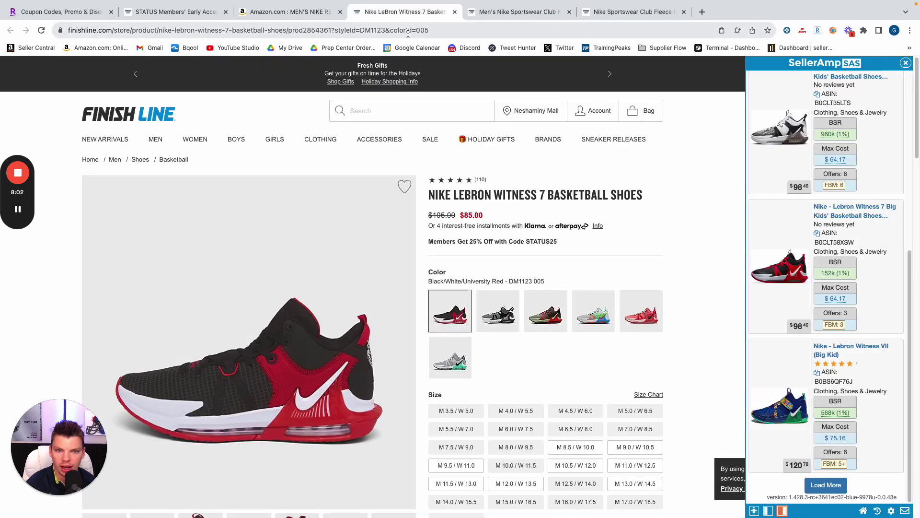
pyautogui.click(455, 12)
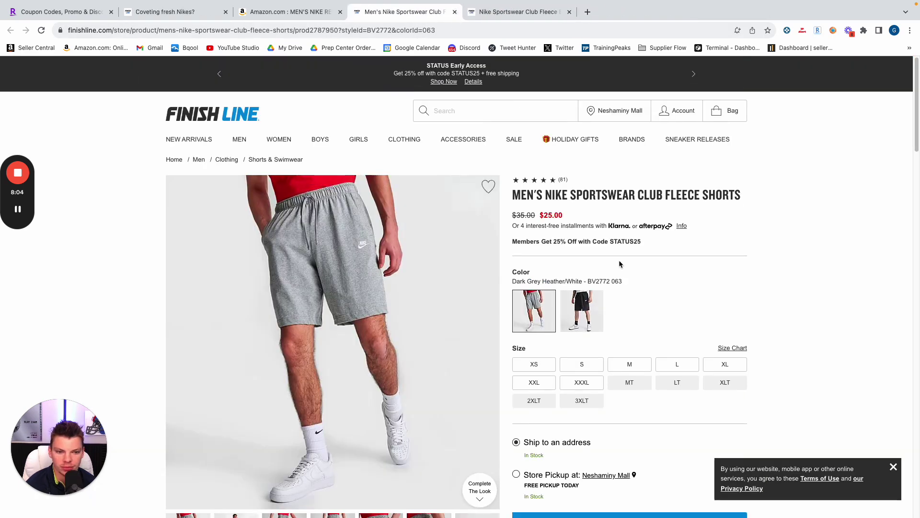
# - Search SellerAmp for the Men's Nike Sportswear Club Fleece Shorts and open the Amazon page of the Sportswear Club Short Jersey match
pyautogui.click(833, 30)
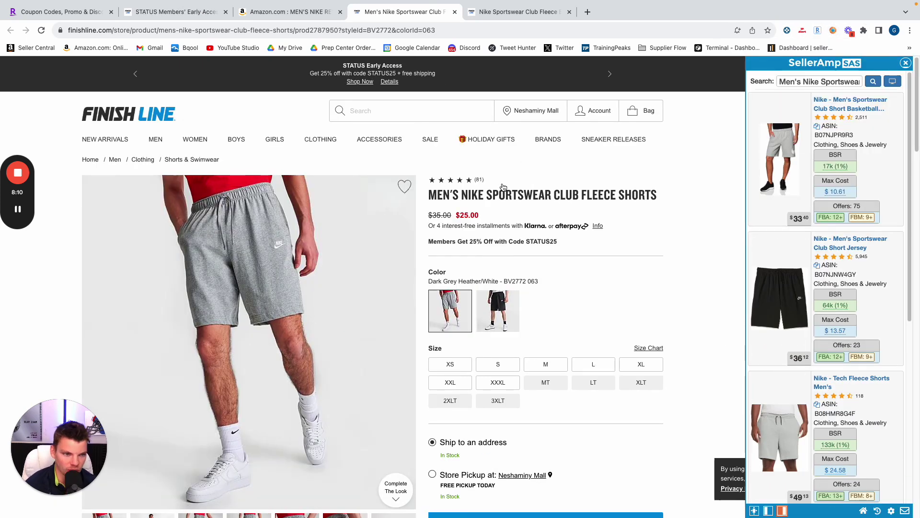
pyautogui.scroll(-2, 853, 240)
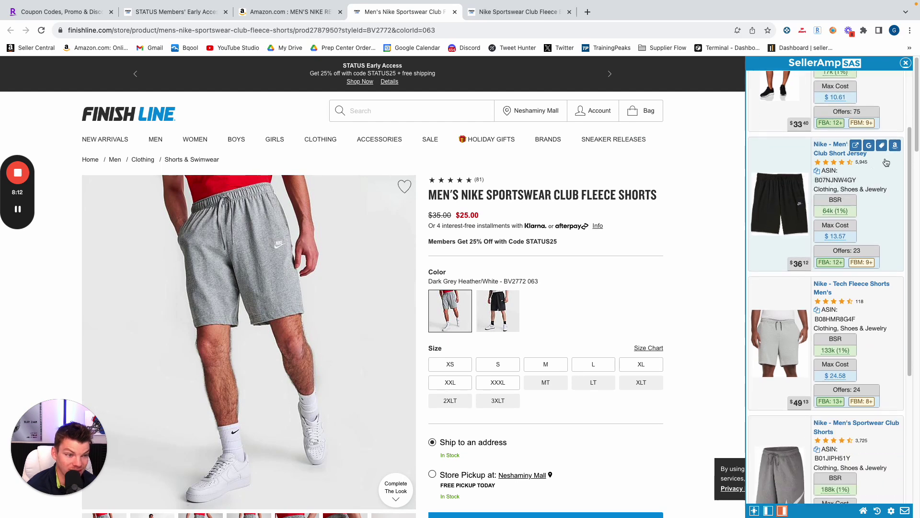
pyautogui.click(895, 146)
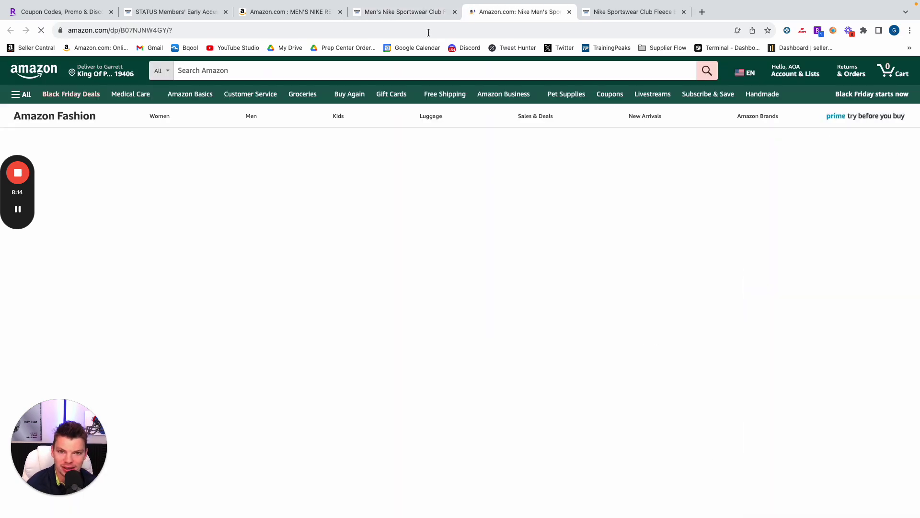
# - Compare the Finish Line fleece shorts with the Amazon Sportswear Club Short Jersey listing and review the listing's details
pyautogui.click(431, 14)
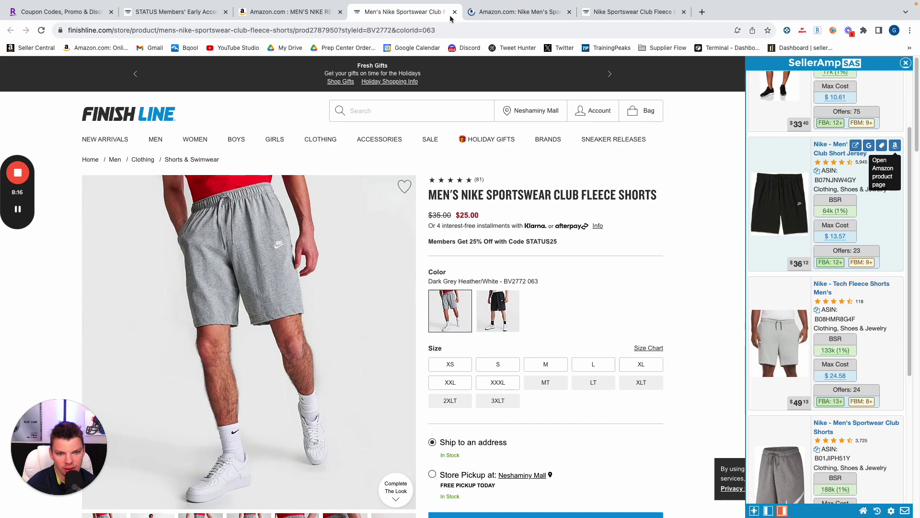
pyautogui.click(492, 12)
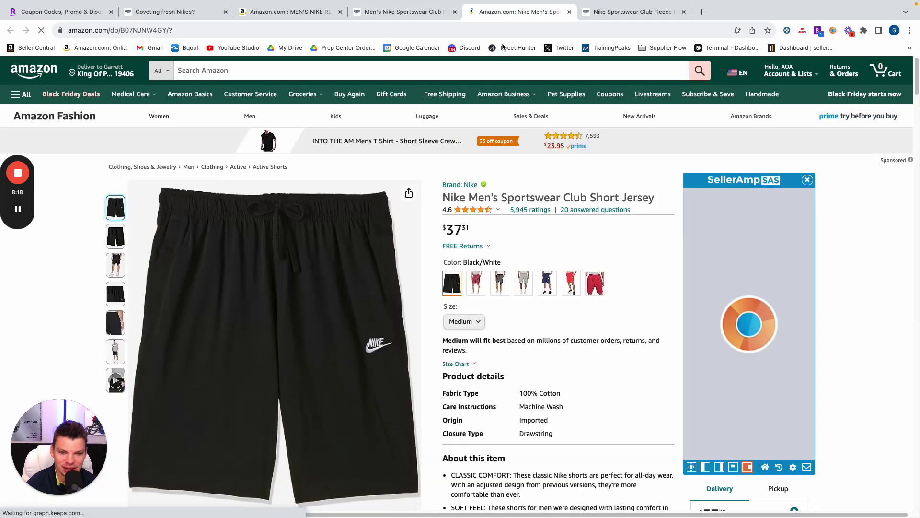
pyautogui.scroll(-6, 474, 326)
pyautogui.scroll(-5, 474, 326)
pyautogui.scroll(3, 474, 326)
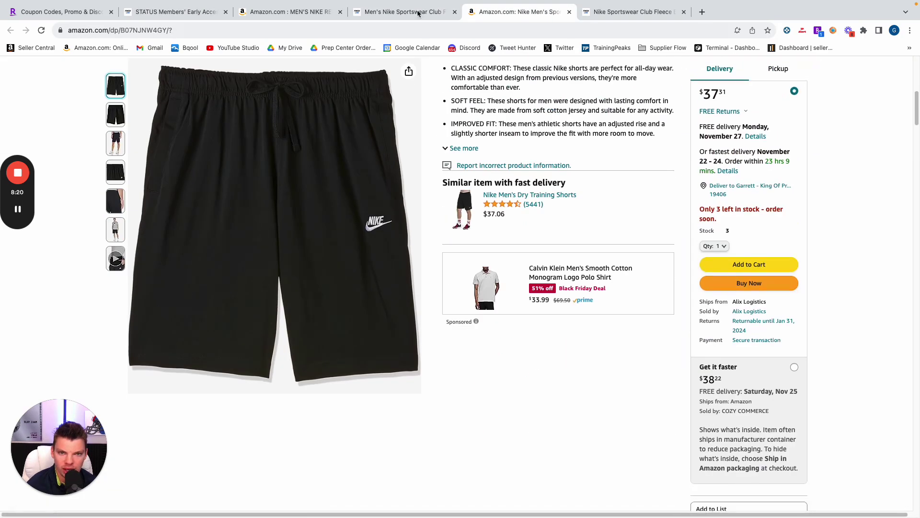
# - Select the black color of the Sportswear Club Fleece Shorts on Finish Line and close the SellerAmp panel
pyautogui.hotkey('ctrl', 'shift', 'Tab')
pyautogui.click(498, 312)
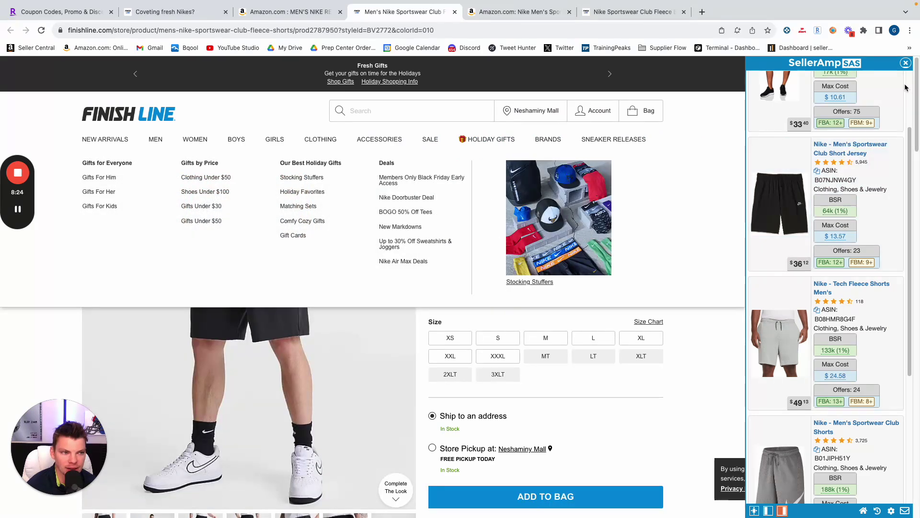
pyautogui.click(905, 63)
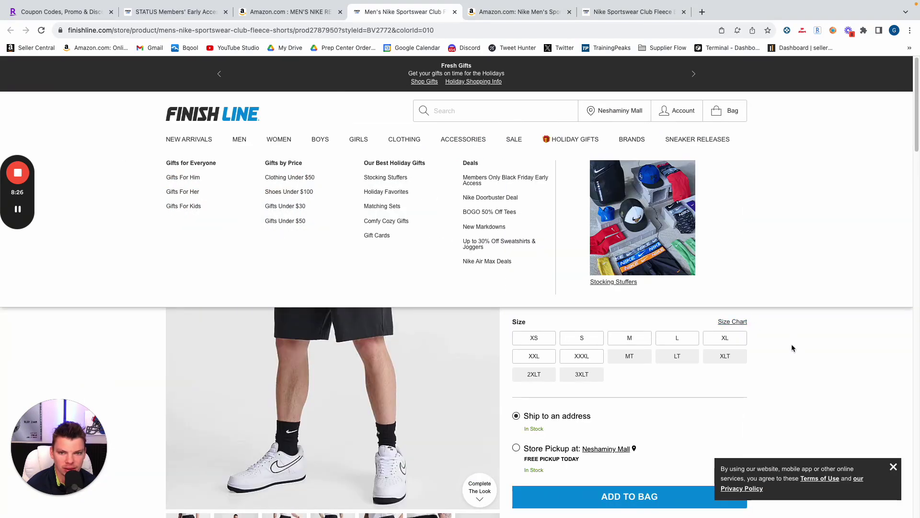
# - On Finish Line, select size S for the fleece shorts and switch the color to Dark Grey Heather/White
pyautogui.click(581, 337)
pyautogui.scroll(-4, 380, 334)
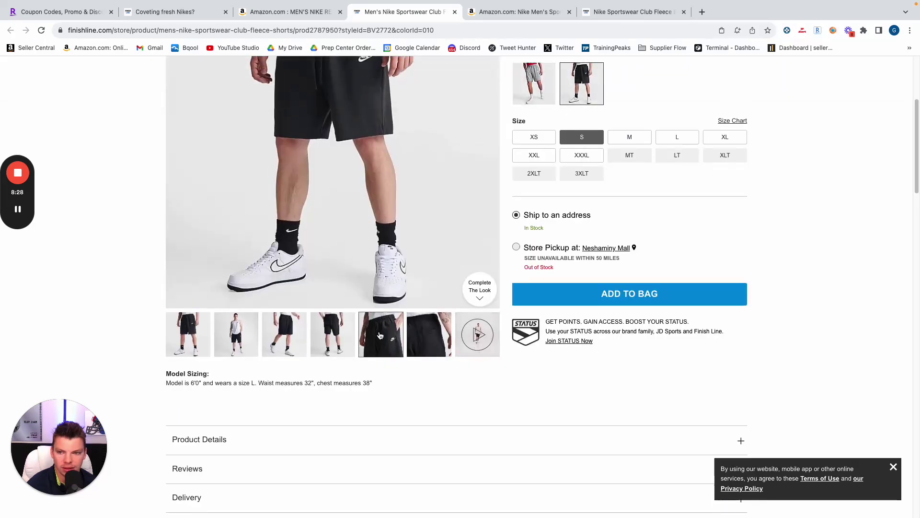
pyautogui.scroll(5, 380, 335)
pyautogui.click(540, 292)
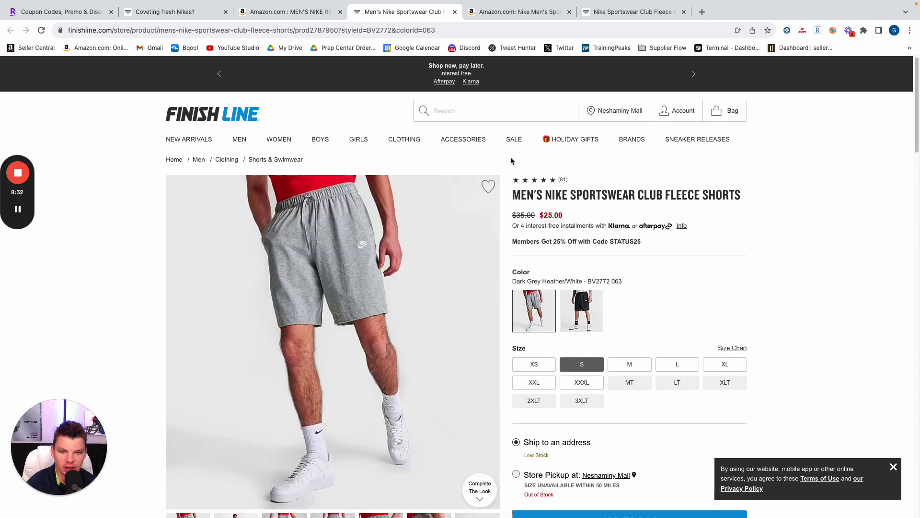
# - On the Amazon shorts listing, dismiss the Rakuten offer and sort Keepa's variations by current Buy Box price, highest first
pyautogui.click(516, 12)
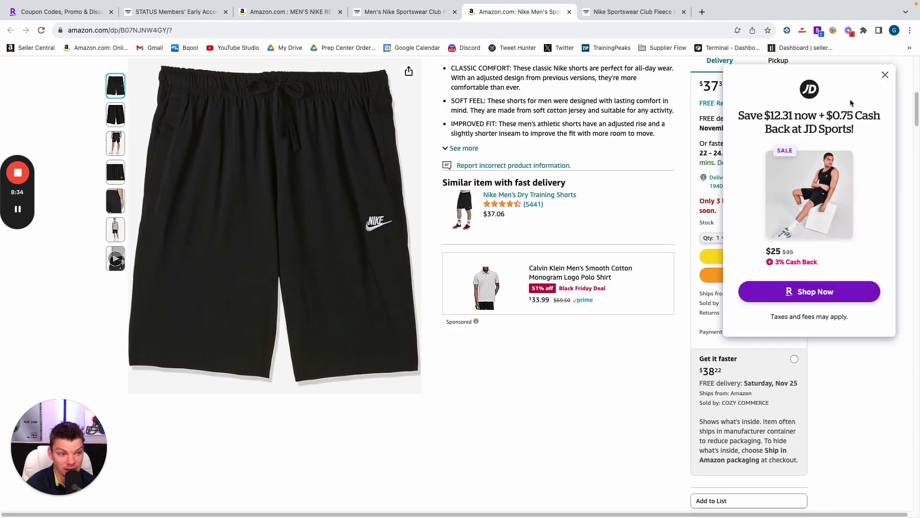
pyautogui.click(885, 75)
pyautogui.scroll(5, 432, 285)
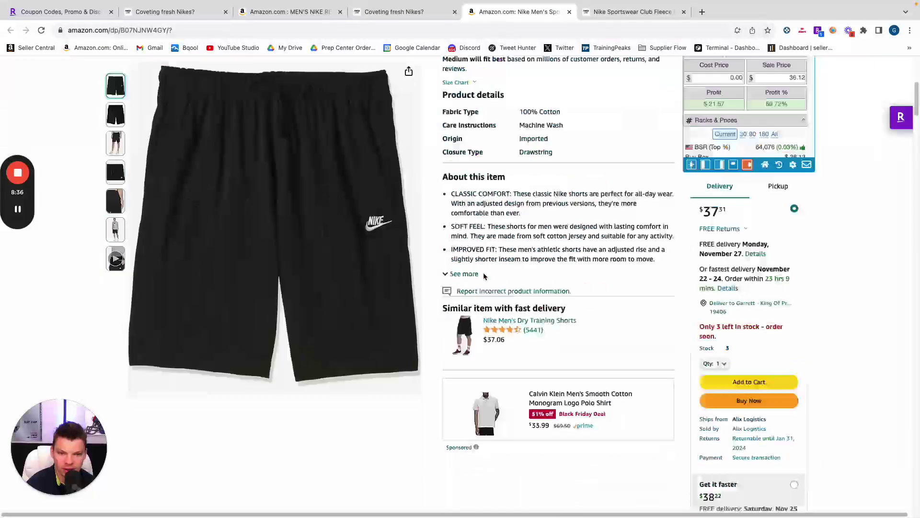
pyautogui.scroll(-10, 432, 285)
pyautogui.scroll(-2, 432, 285)
pyautogui.click(258, 217)
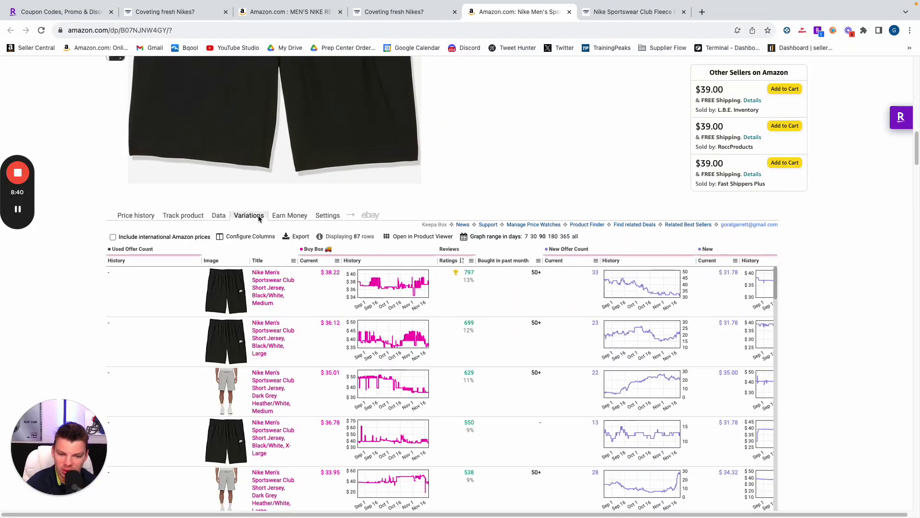
pyautogui.click(324, 261)
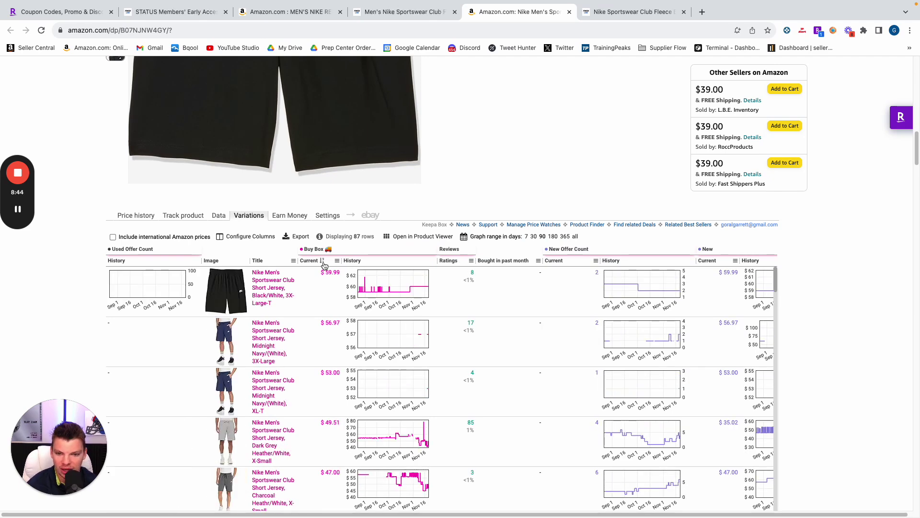
# - Examine the shorts' Keepa variations, comparing Buy Box prices, ratings, monthly purchases and offer counts across colors and sizes
pyautogui.scroll(-1, 325, 265)
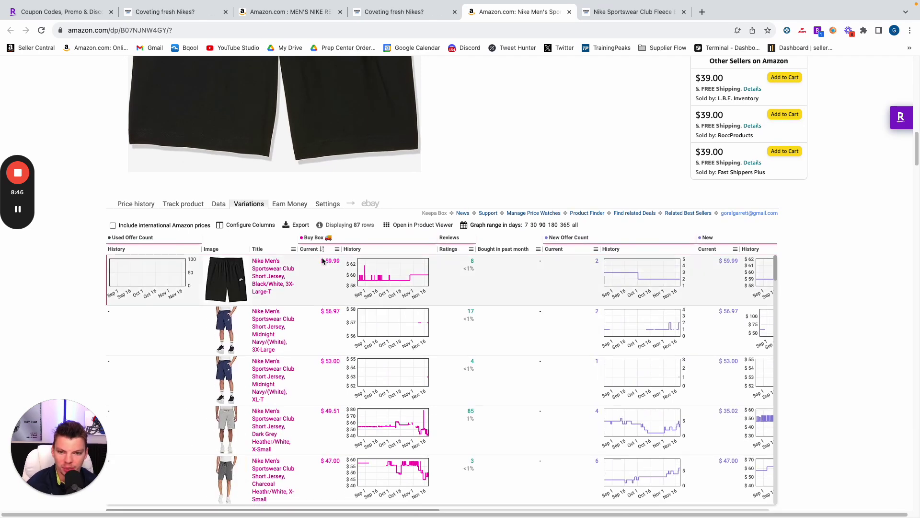
pyautogui.scroll(-1, 325, 260)
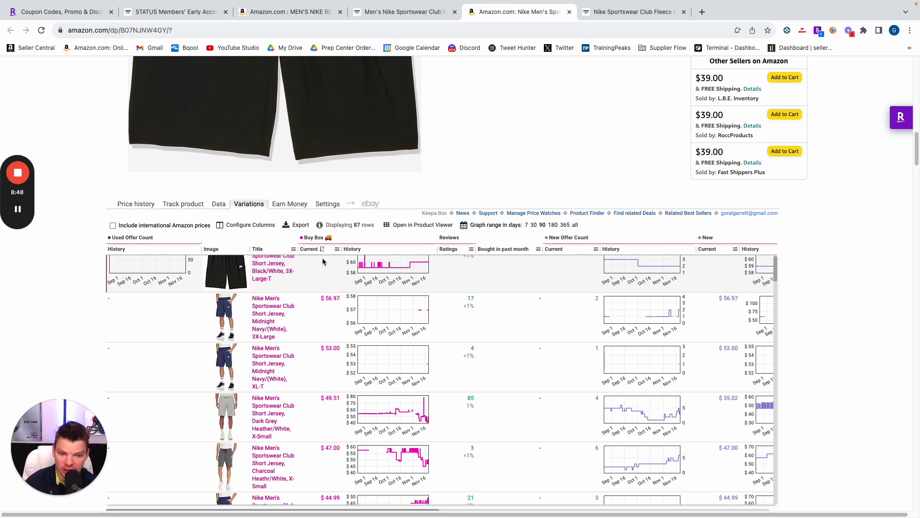
pyautogui.scroll(-1, 328, 274)
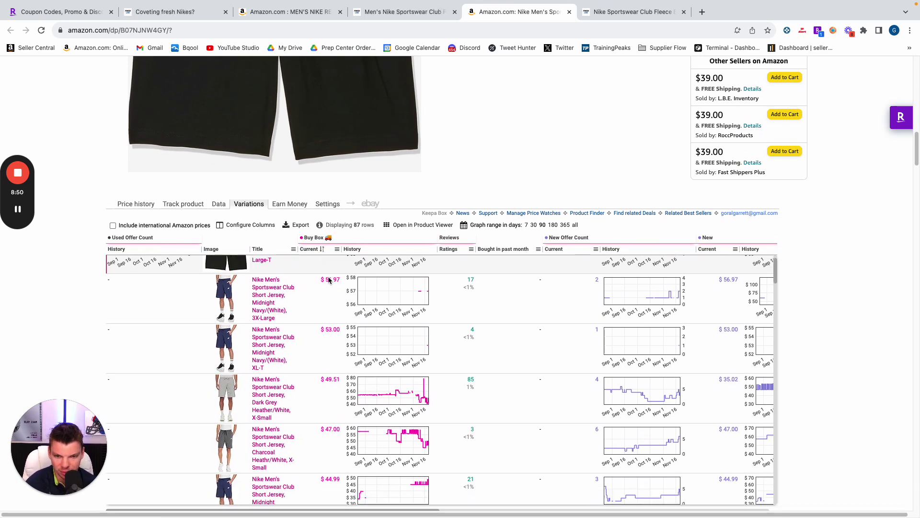
pyautogui.scroll(2, 329, 280)
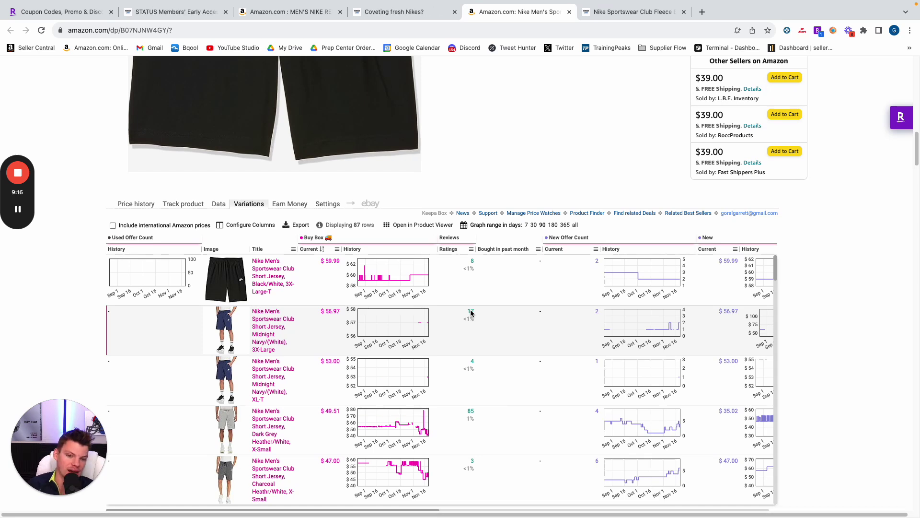
pyautogui.scroll(-10, 471, 312)
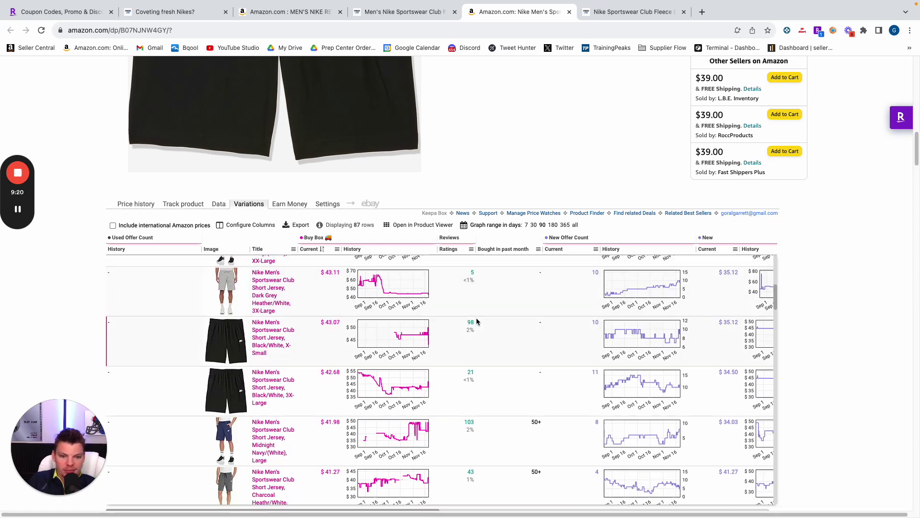
pyautogui.scroll(-1, 476, 318)
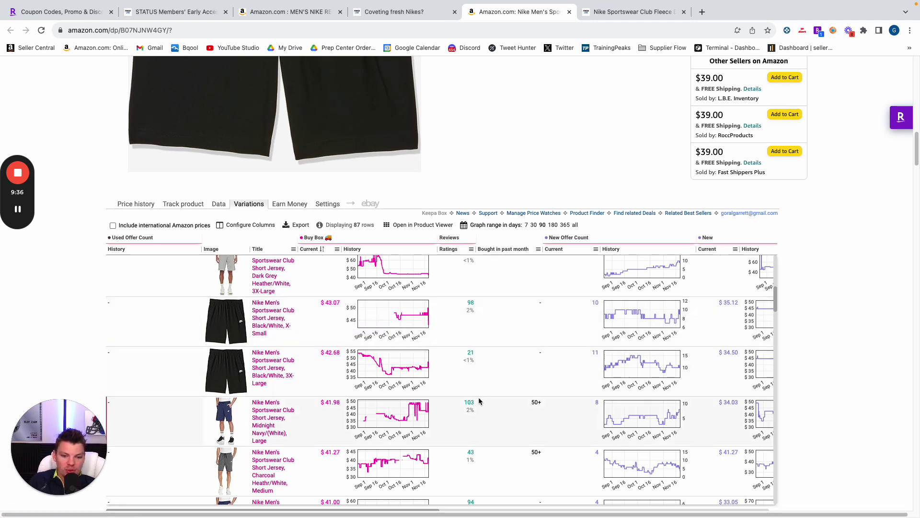
pyautogui.scroll(-2, 481, 397)
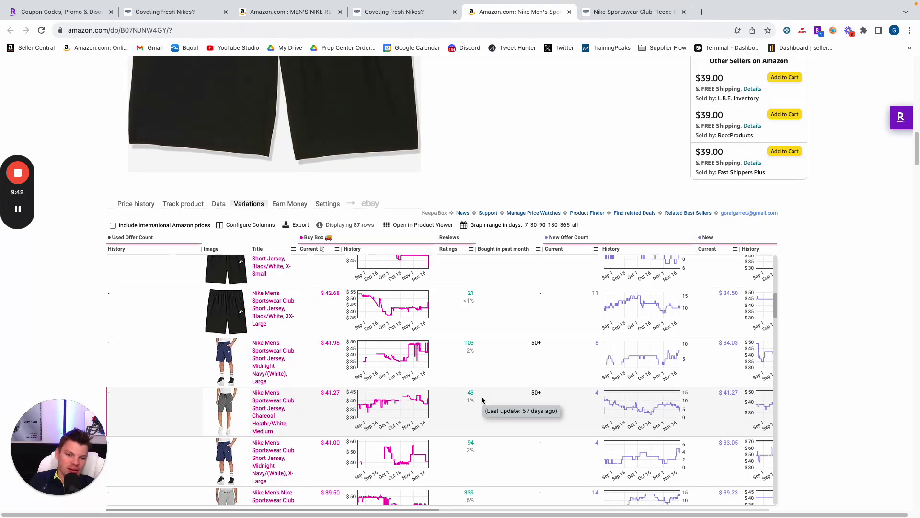
pyautogui.scroll(1, 481, 400)
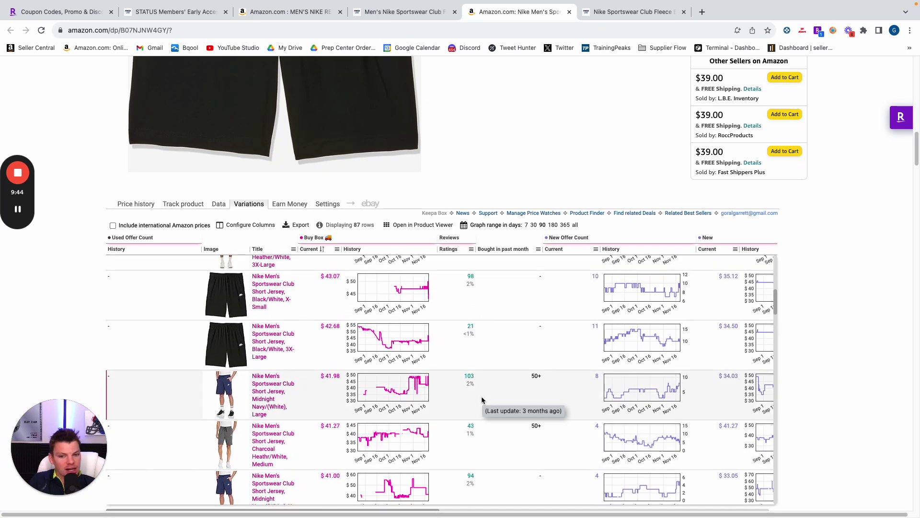
pyautogui.scroll(1, 481, 400)
pyautogui.scroll(1, 482, 400)
pyautogui.scroll(1, 481, 399)
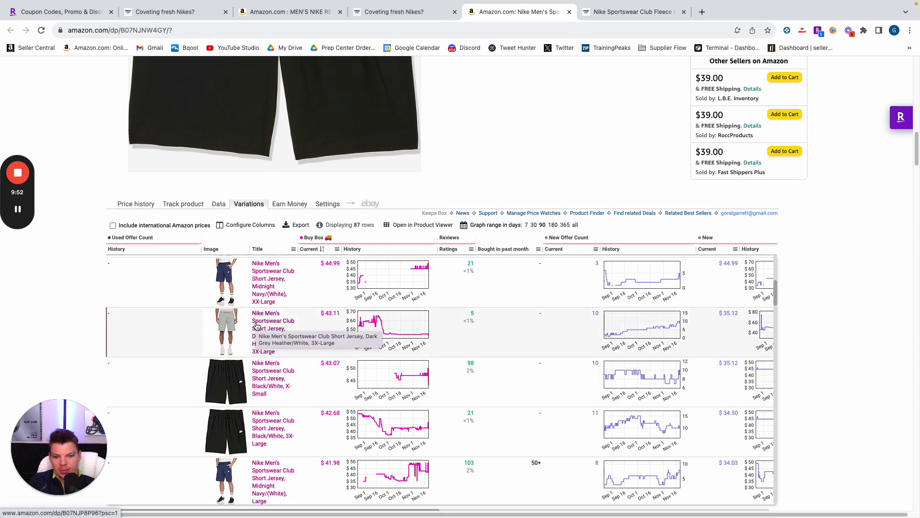
pyautogui.scroll(3, 258, 327)
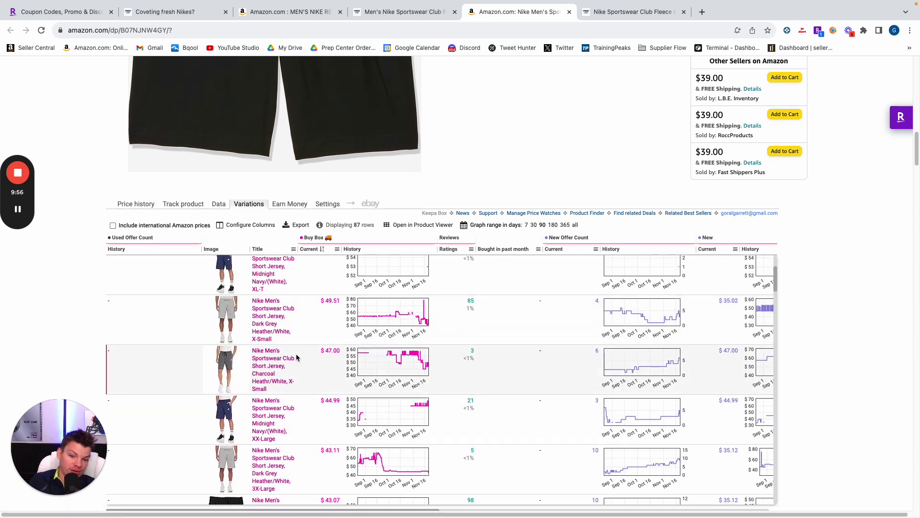
pyautogui.scroll(-3, 296, 358)
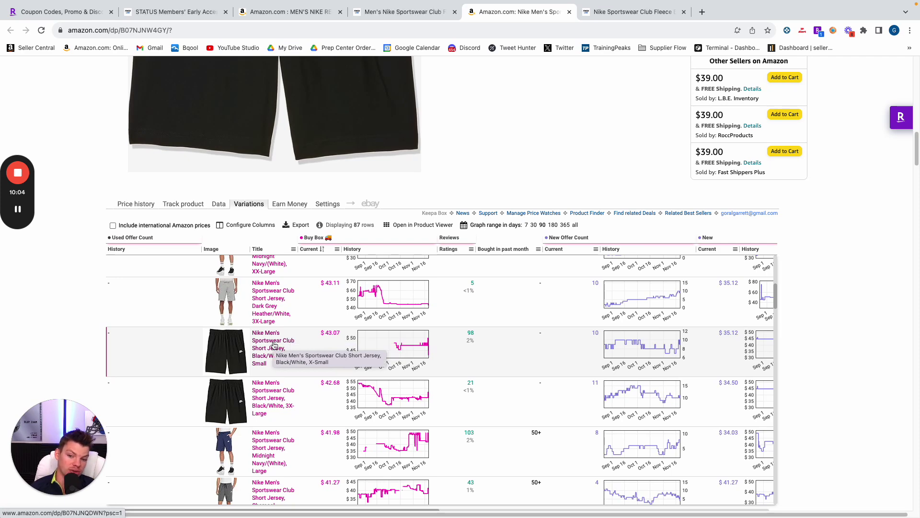
# - Open the Black/White X-Small variation and review its Keepa price and sales rank history
pyautogui.click(274, 344)
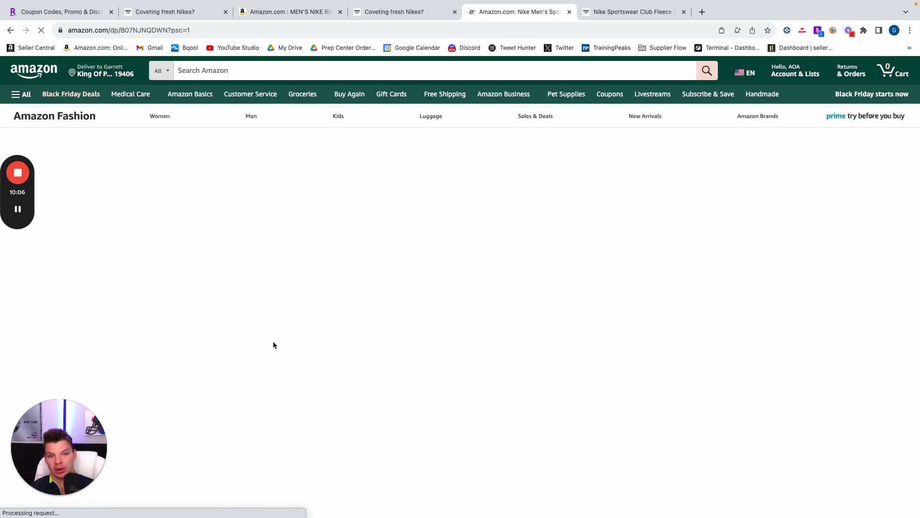
pyautogui.scroll(-6, 394, 322)
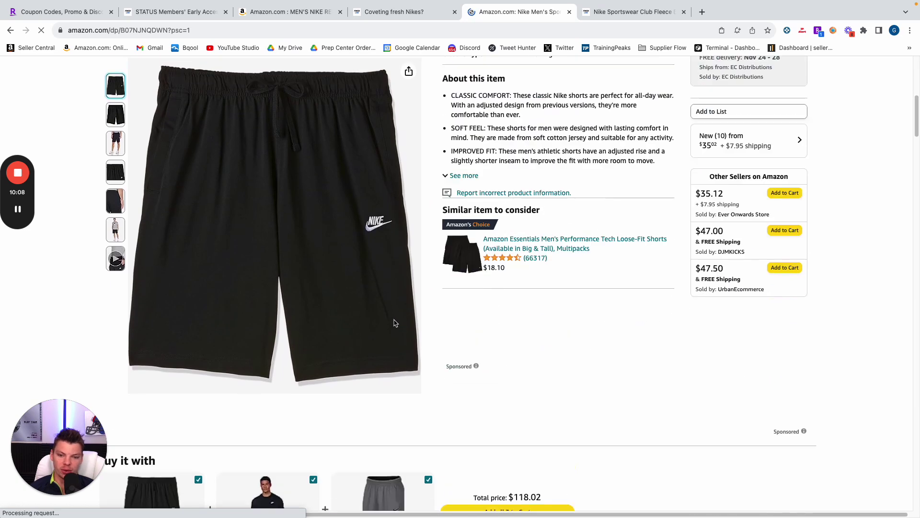
pyautogui.scroll(-5, 394, 323)
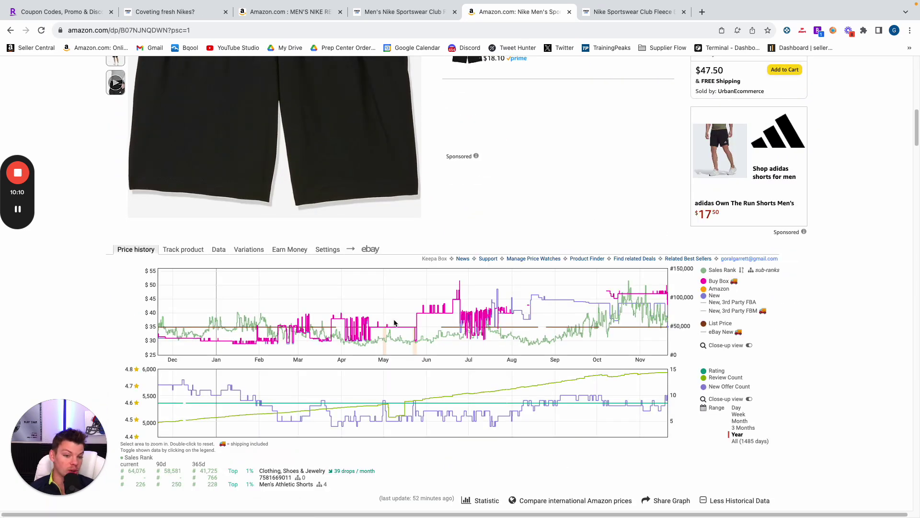
pyautogui.scroll(-1, 394, 323)
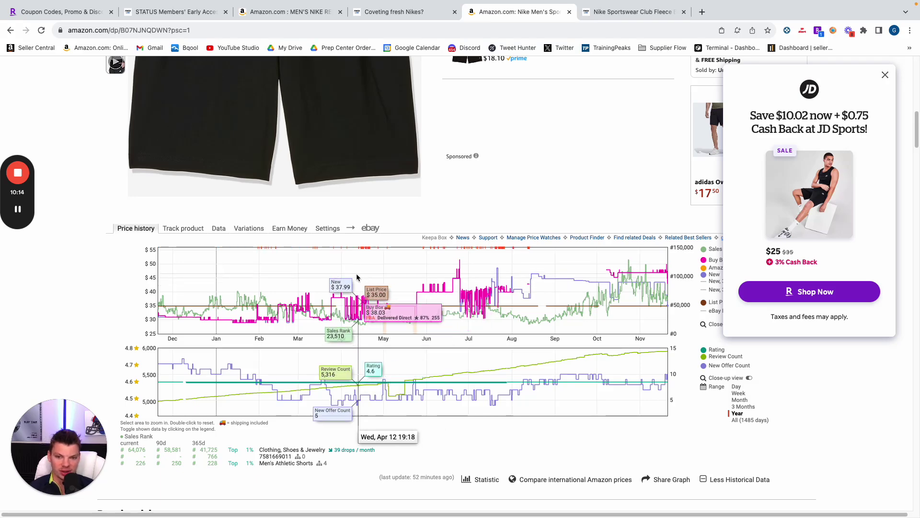
pyautogui.scroll(4, 420, 256)
pyautogui.scroll(4, 515, 124)
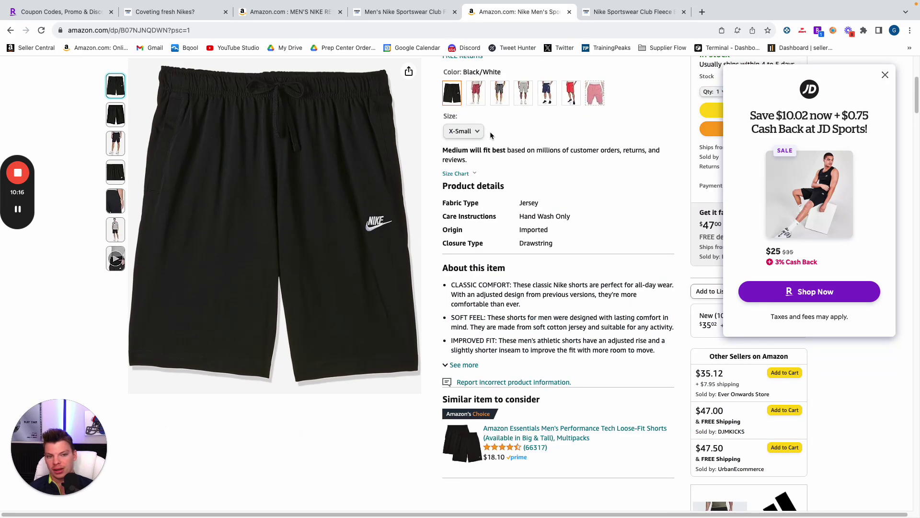
# - Switch the Amazon listing to size Small, dismiss the Rakuten offer and set the Keepa chart range to 3 months
pyautogui.click(461, 132)
pyautogui.click(462, 158)
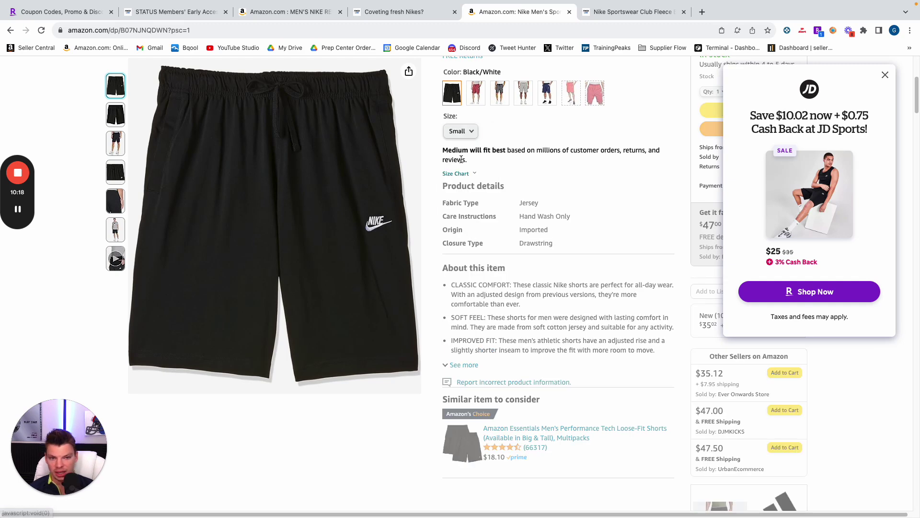
pyautogui.click(886, 77)
pyautogui.scroll(-10, 424, 193)
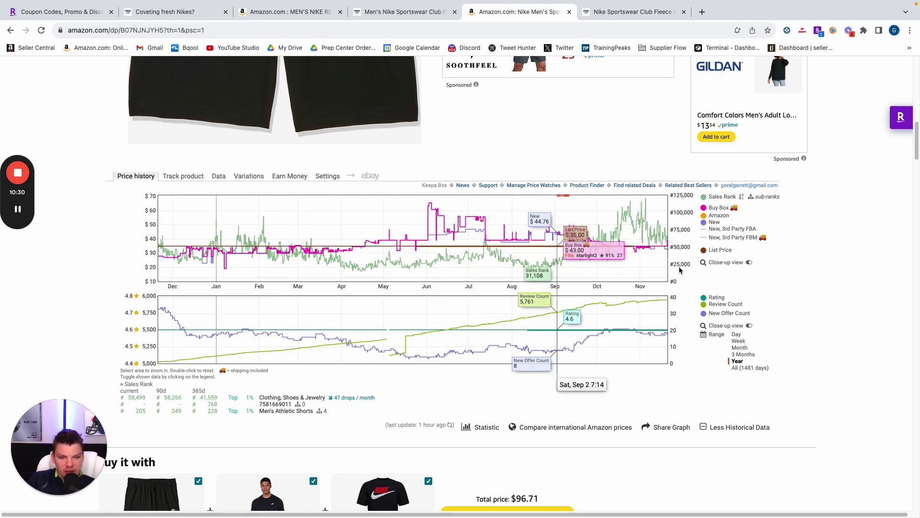
pyautogui.click(744, 355)
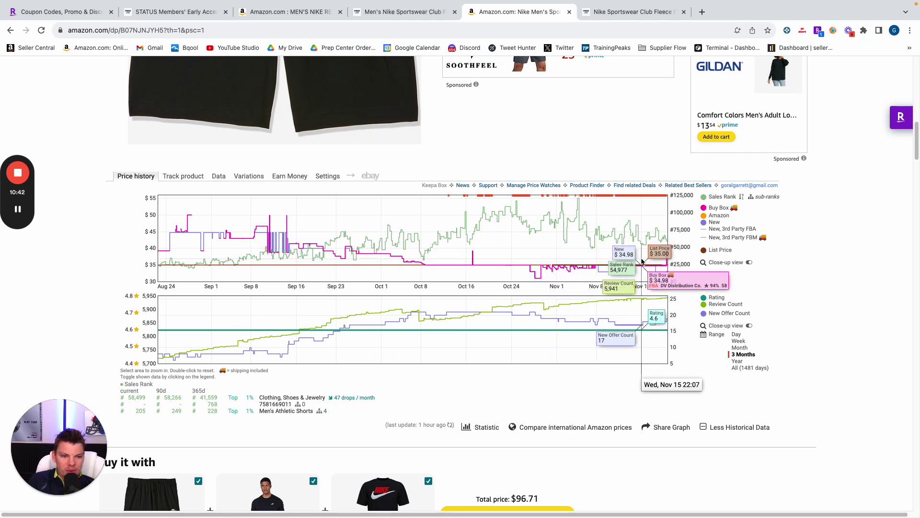
# - Open SellerAmp for the Small size and set the cost price to 18.75, the $25 price less 25%
pyautogui.scroll(15, 740, 387)
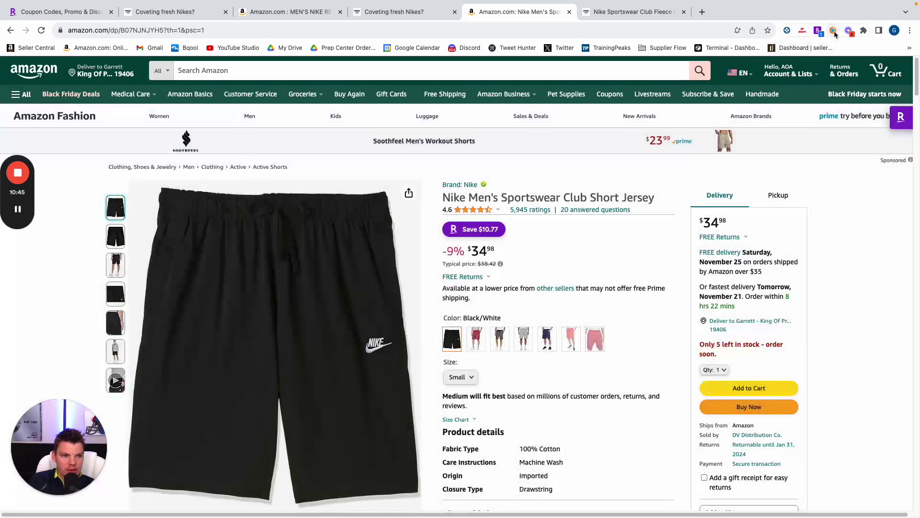
pyautogui.click(834, 32)
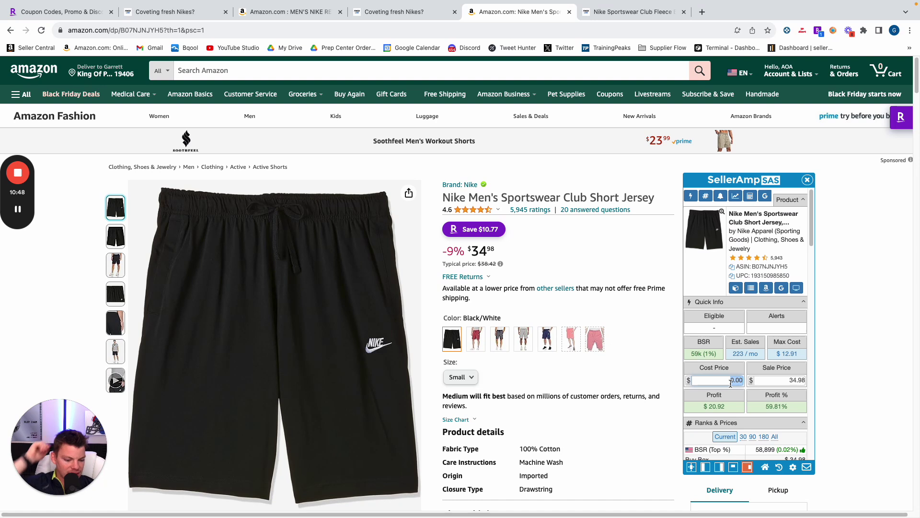
pyautogui.write('25')
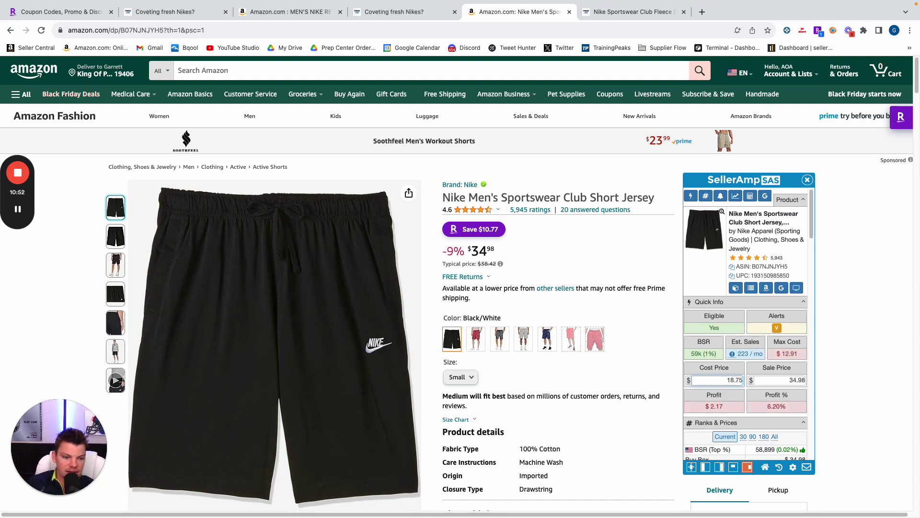
# - Test a sale price of 45 in SellerAmp's profit calculation, and set the sale price to 42
pyautogui.click(771, 380)
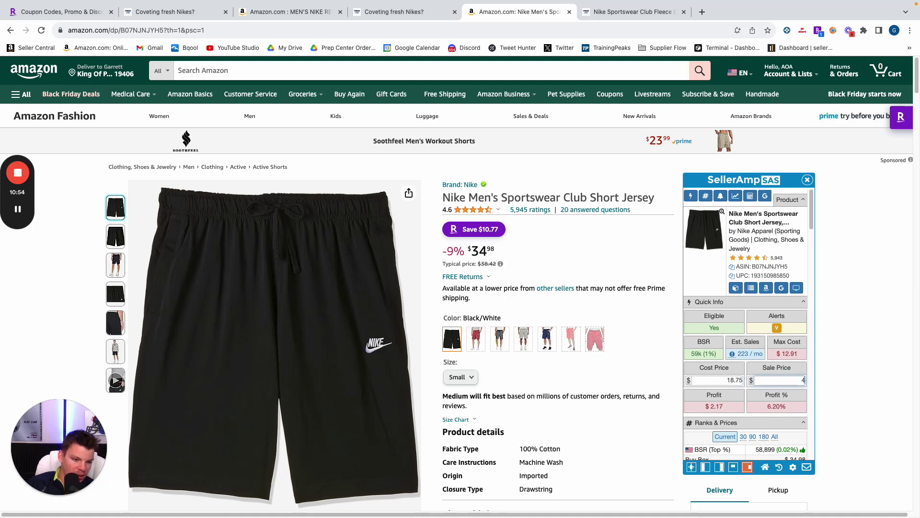
pyautogui.write('45')
pyautogui.click(835, 379)
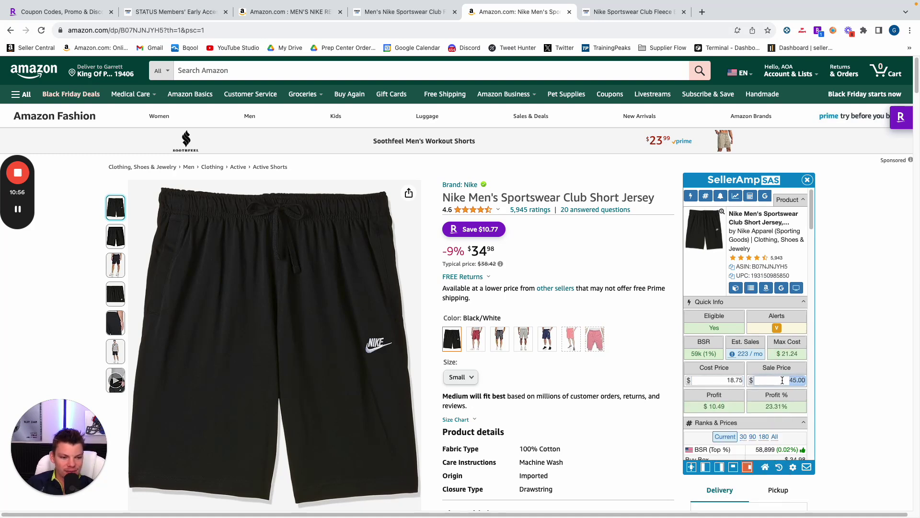
pyautogui.write('42')
pyautogui.click(838, 385)
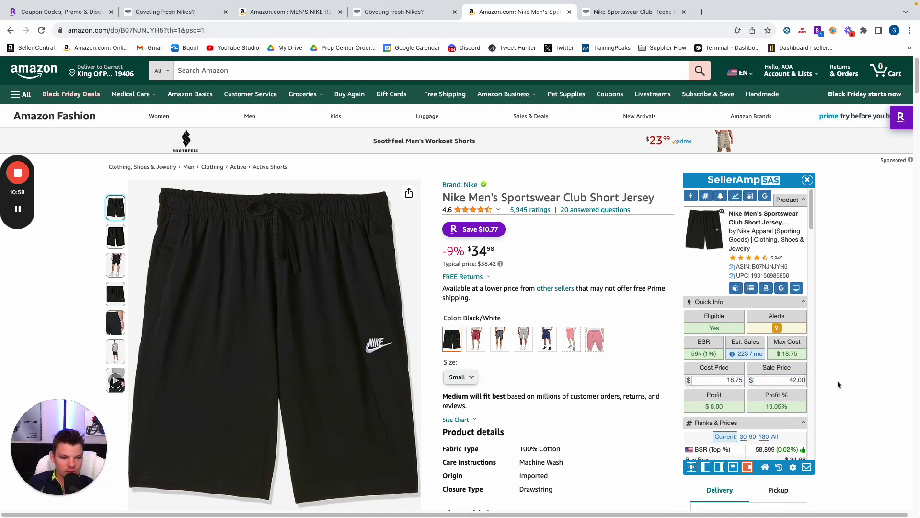
# - Reopen Keepa's variations for the Small listing and review the higher-priced colors and sizes by Buy Box price
pyautogui.scroll(-15, 568, 377)
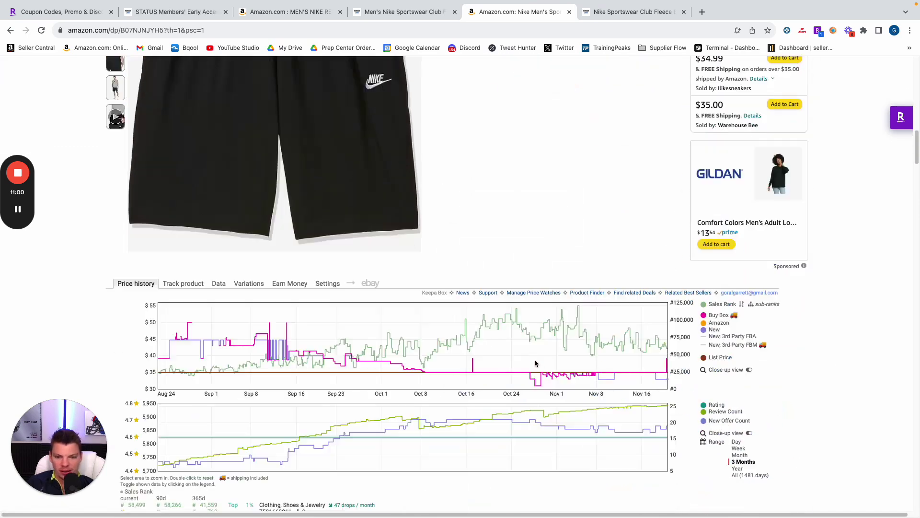
pyautogui.click(249, 189)
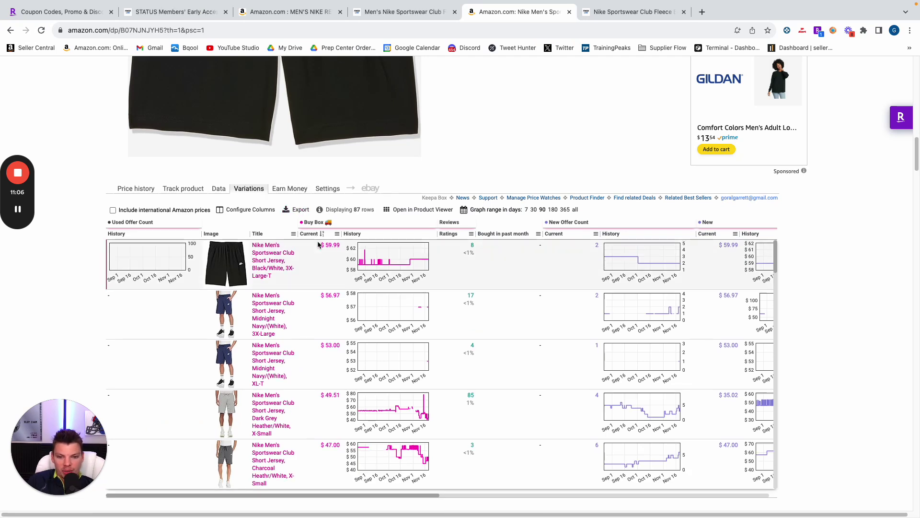
pyautogui.scroll(-1, 318, 245)
pyautogui.scroll(-3, 318, 245)
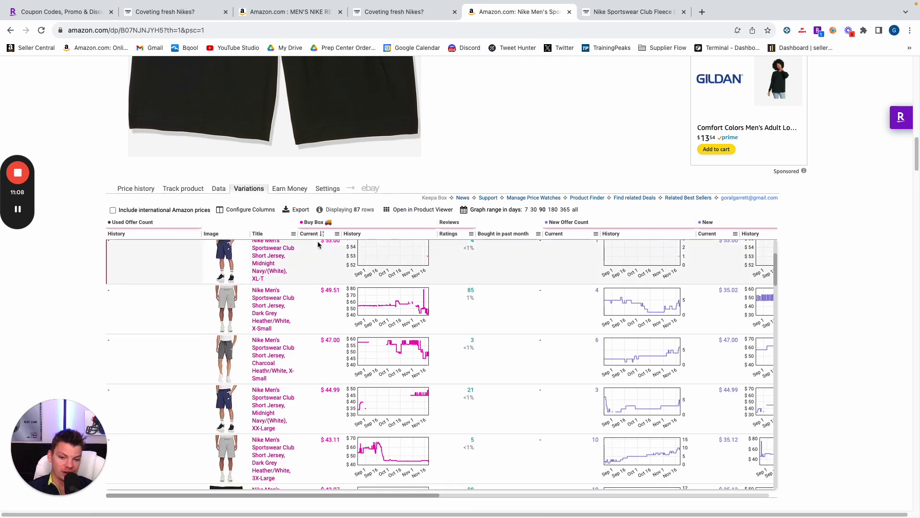
pyautogui.scroll(-3, 322, 264)
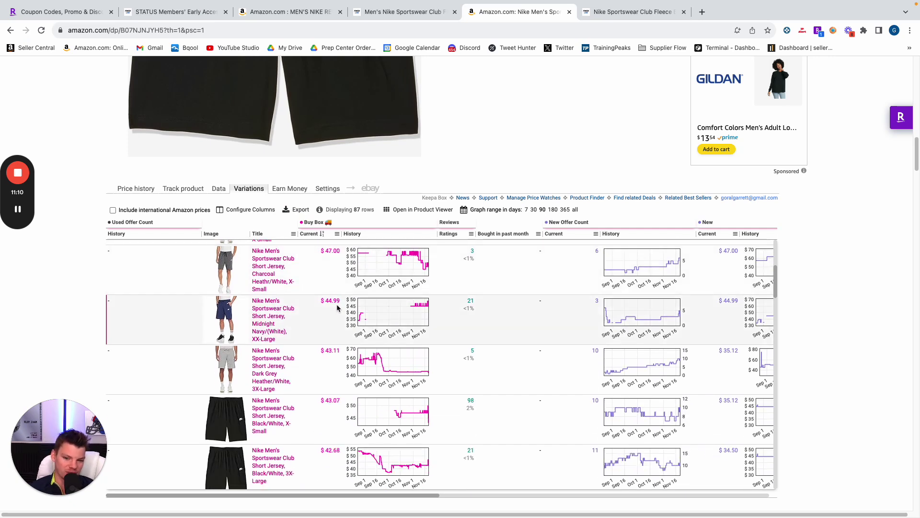
# - Find the Black/White X-Small shorts among Keepa's variations and open that variation's Amazon listing
pyautogui.scroll(-1, 336, 352)
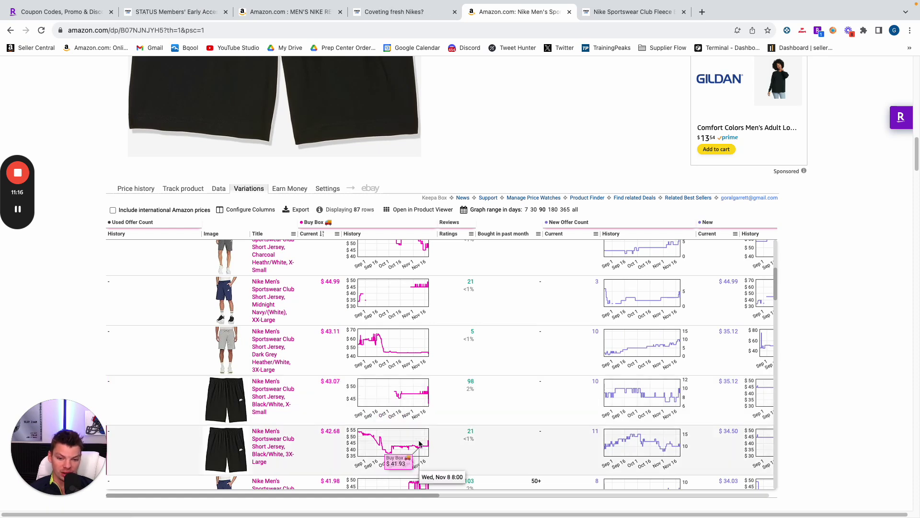
pyautogui.scroll(-1, 421, 436)
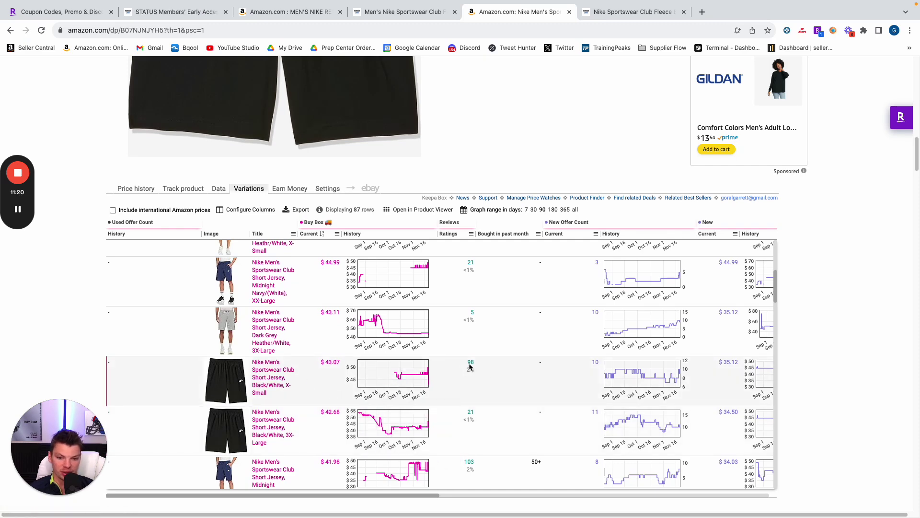
pyautogui.click(275, 367)
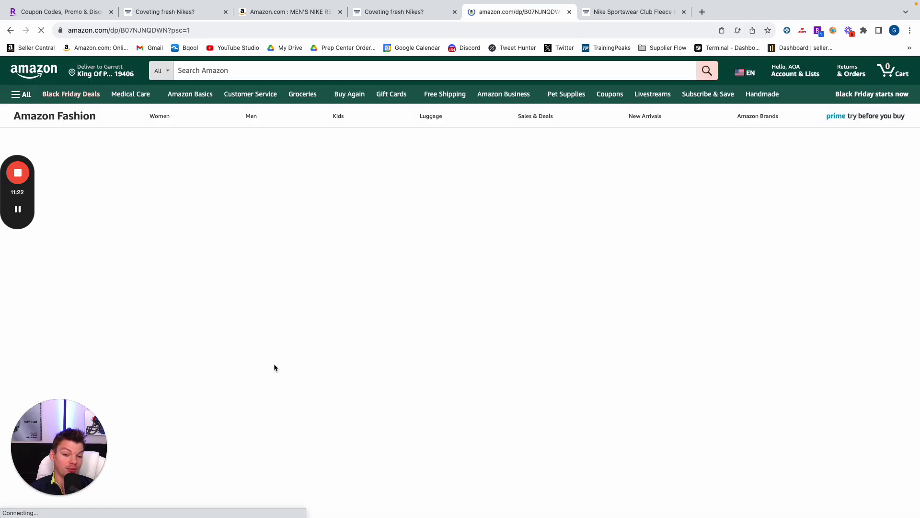
# - Set the X-Small listing's Keepa chart range to 3 months and dismiss the Rakuten offer
pyautogui.scroll(-10, 428, 343)
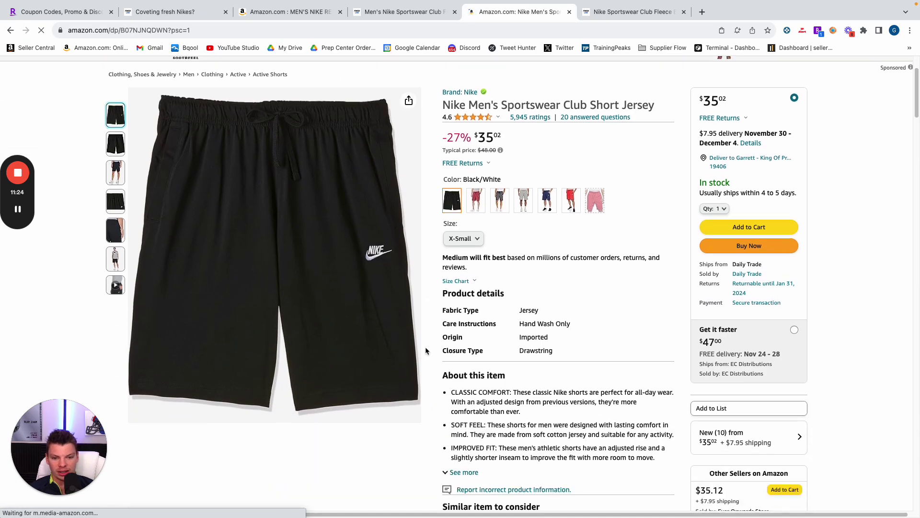
pyautogui.scroll(-3, 428, 345)
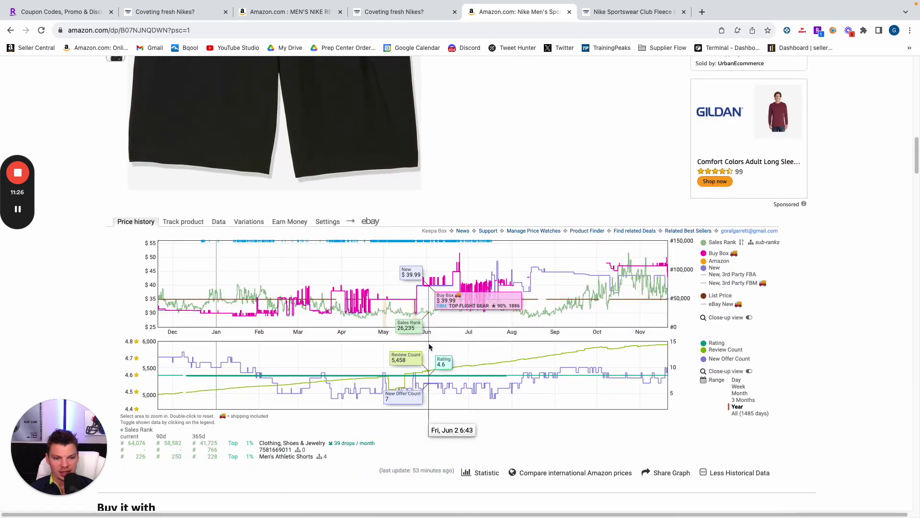
pyautogui.click(753, 402)
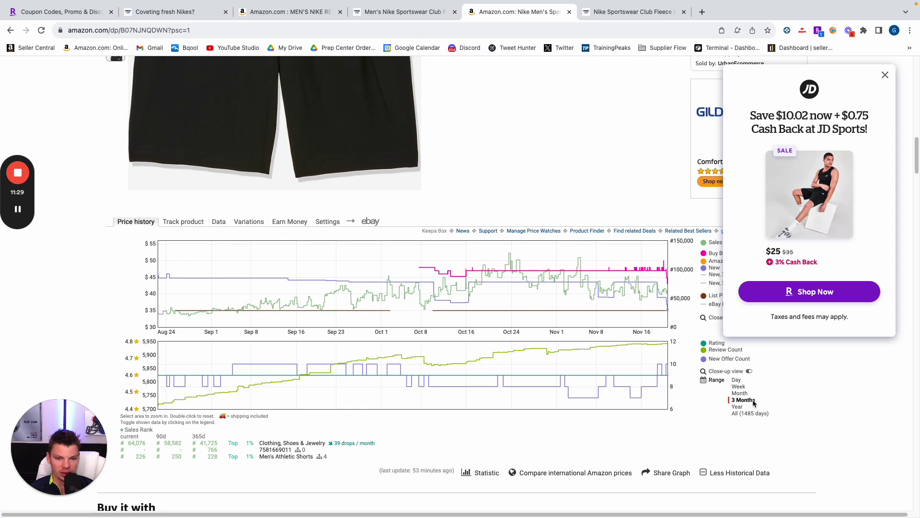
pyautogui.click(884, 76)
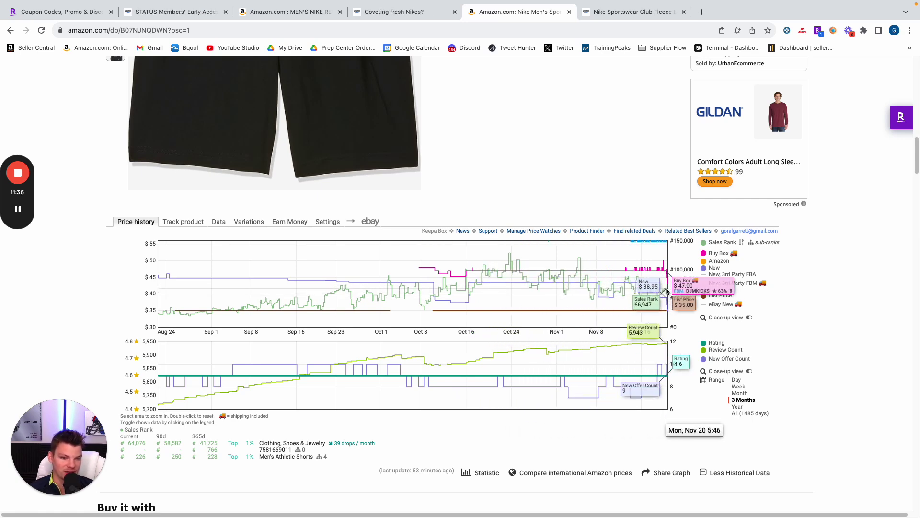
# - Review the X-Small listing's offers, seller stock and Buy Box analysis in SellerAmp
pyautogui.scroll(5, 668, 287)
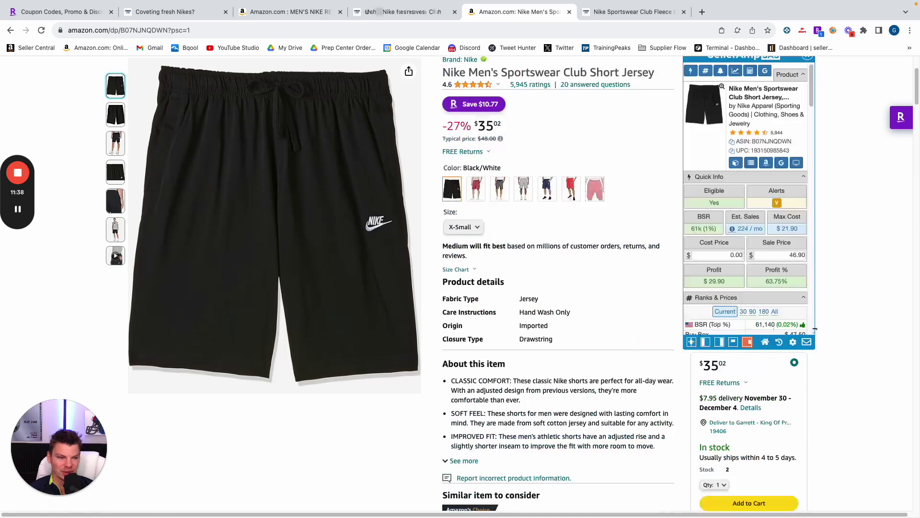
pyautogui.scroll(-10, 790, 245)
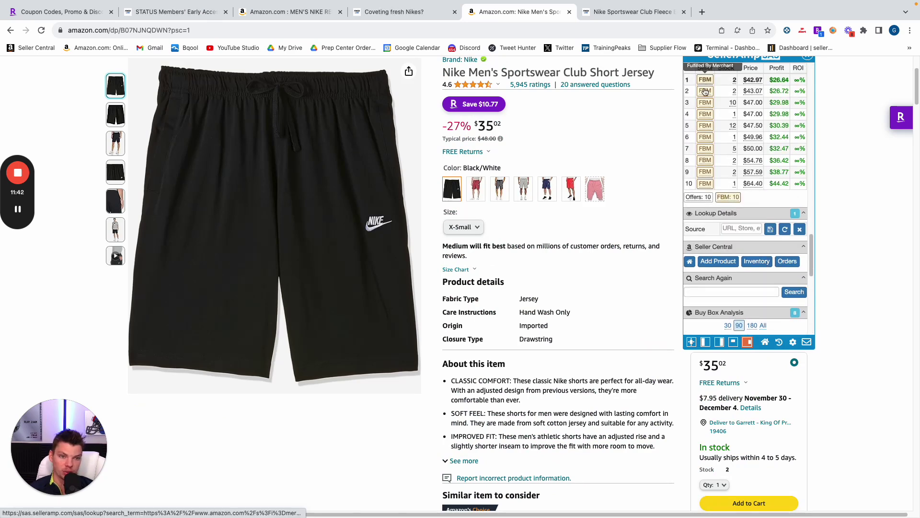
pyautogui.scroll(1, 705, 91)
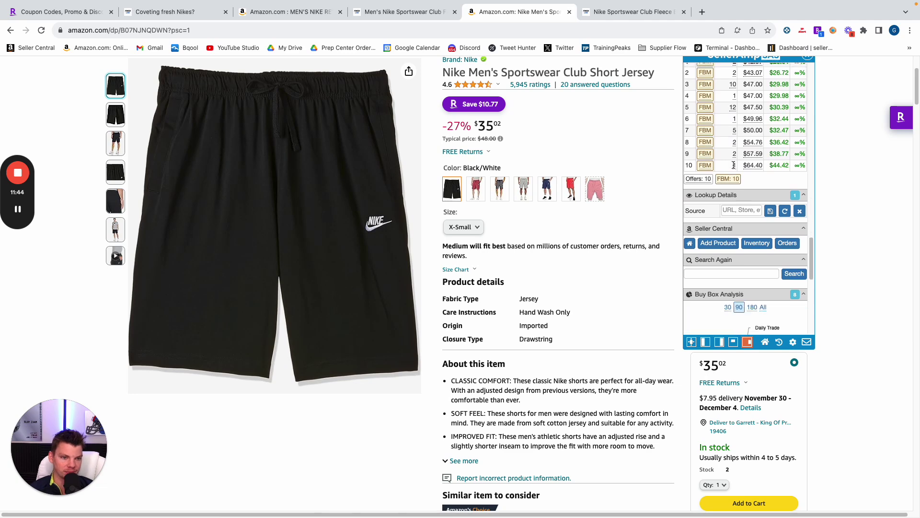
pyautogui.scroll(-3, 733, 167)
pyautogui.scroll(-7, 735, 171)
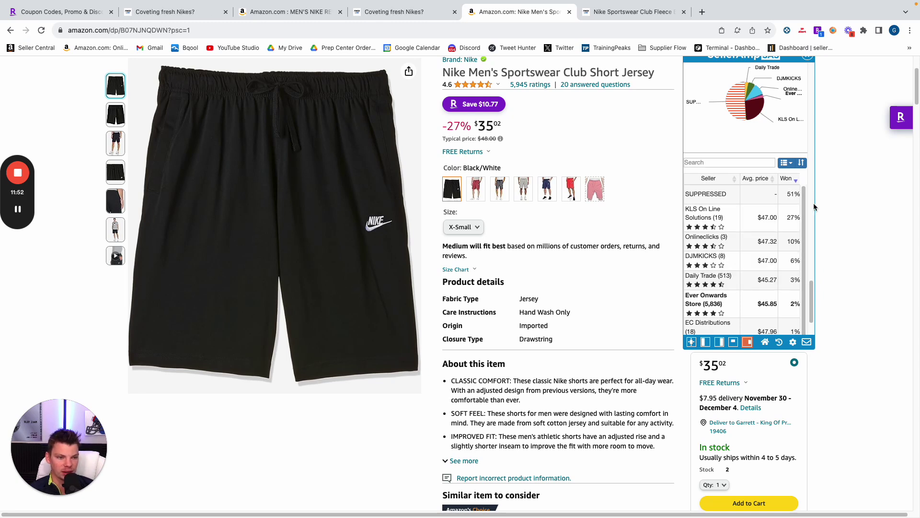
# - Widen the SellerAmp panel and sort the Buy Box analysis by each seller's most recent win
pyautogui.scroll(-10, 809, 203)
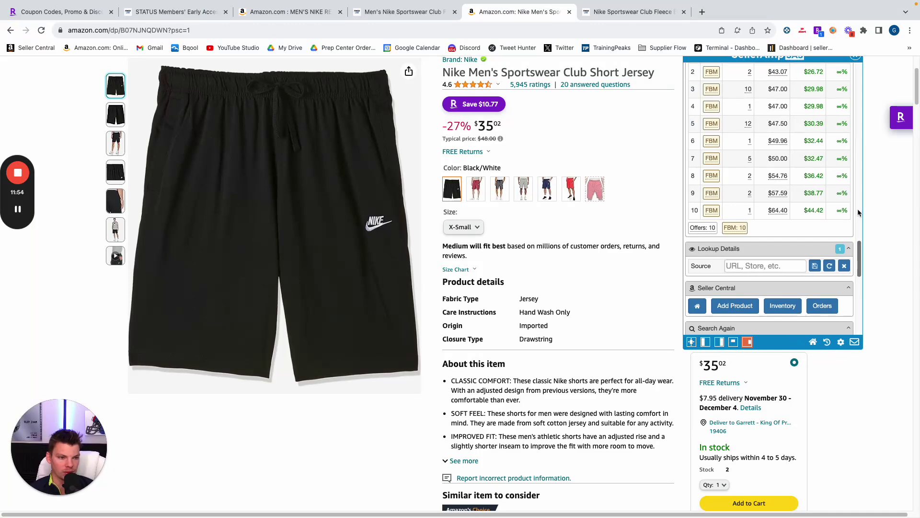
pyautogui.scroll(4, 818, 208)
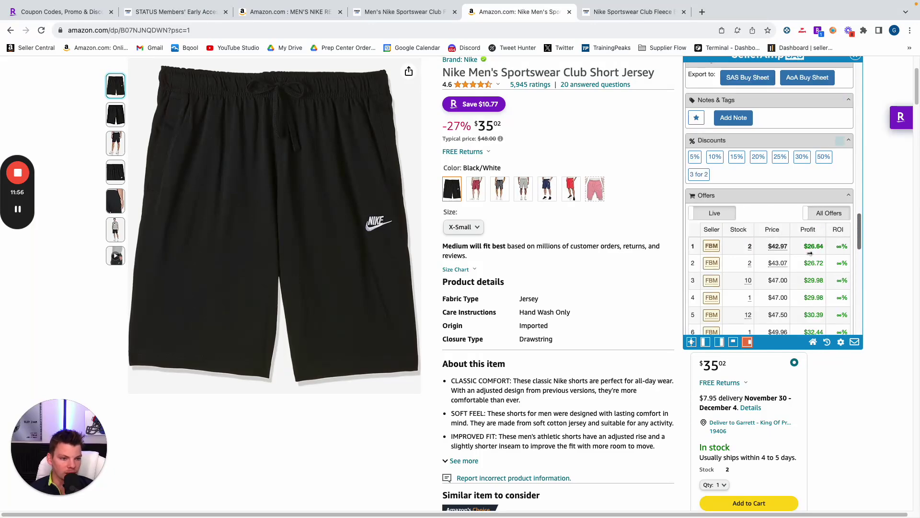
pyautogui.scroll(-10, 758, 303)
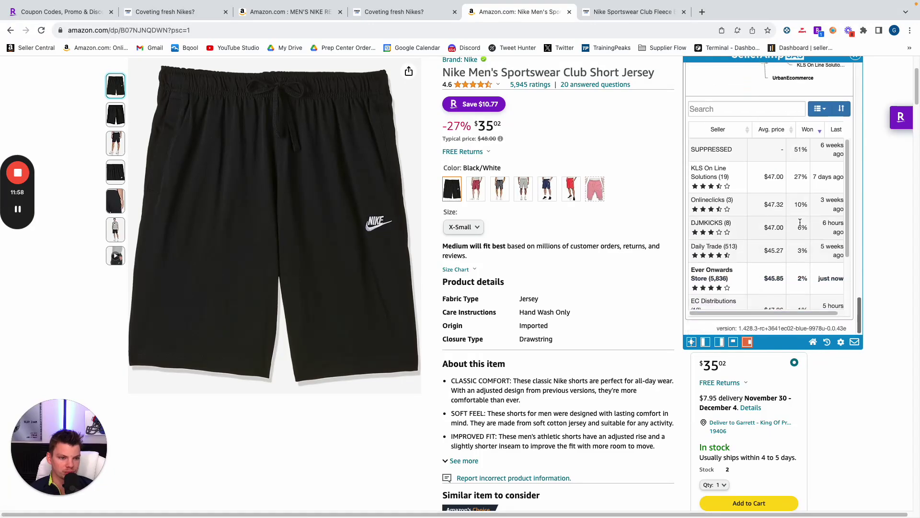
pyautogui.click(839, 130)
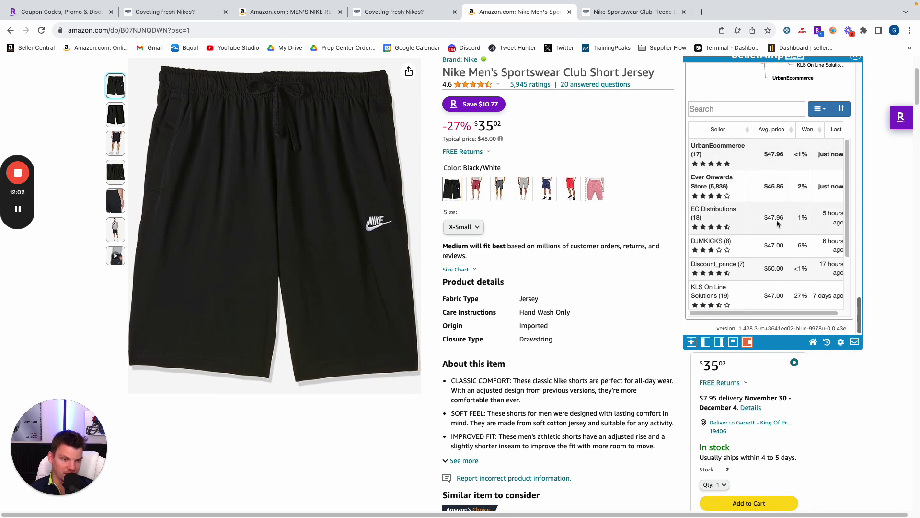
pyautogui.scroll(-2, 797, 228)
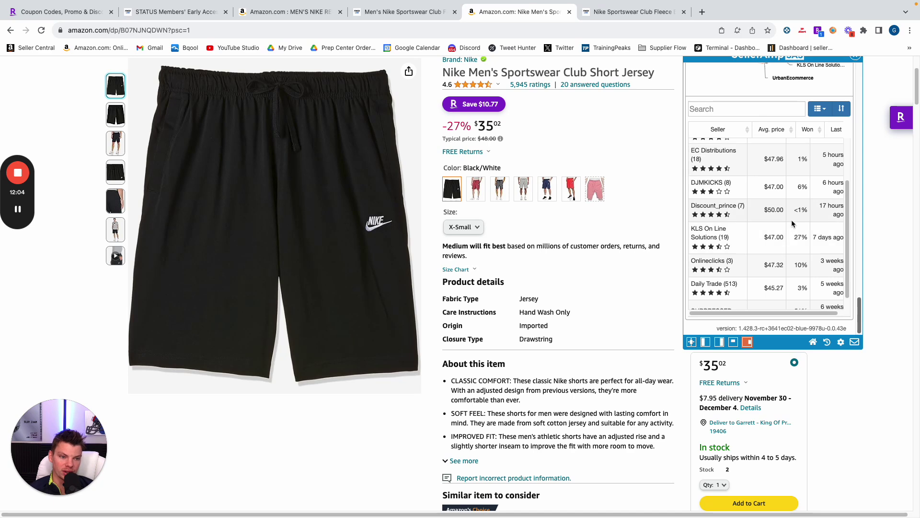
# - Set the X-Small listing's sale price to 45 and cost price to 18.75 in SellerAmp
pyautogui.scroll(7, 786, 225)
pyautogui.scroll(10, 785, 224)
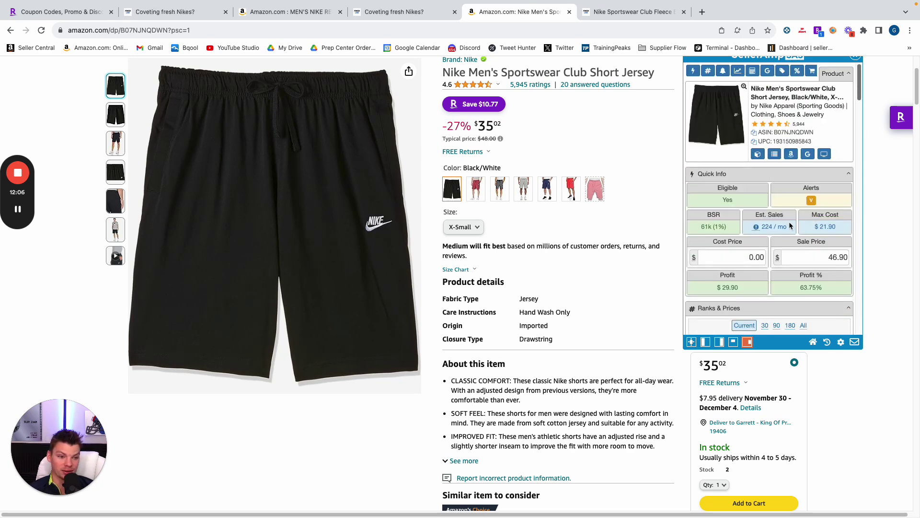
pyautogui.click(812, 256)
pyautogui.doubleClick(813, 256)
pyautogui.write('45')
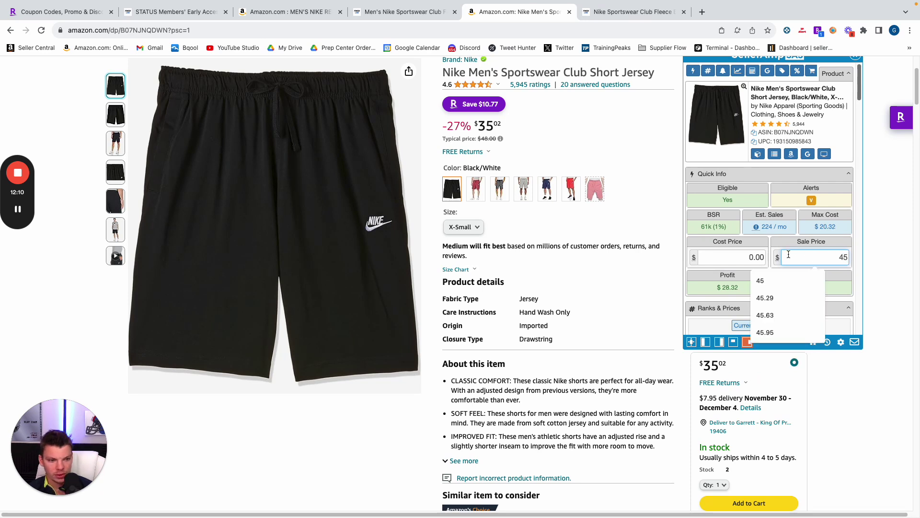
pyautogui.doubleClick(756, 257)
pyautogui.write('18.75')
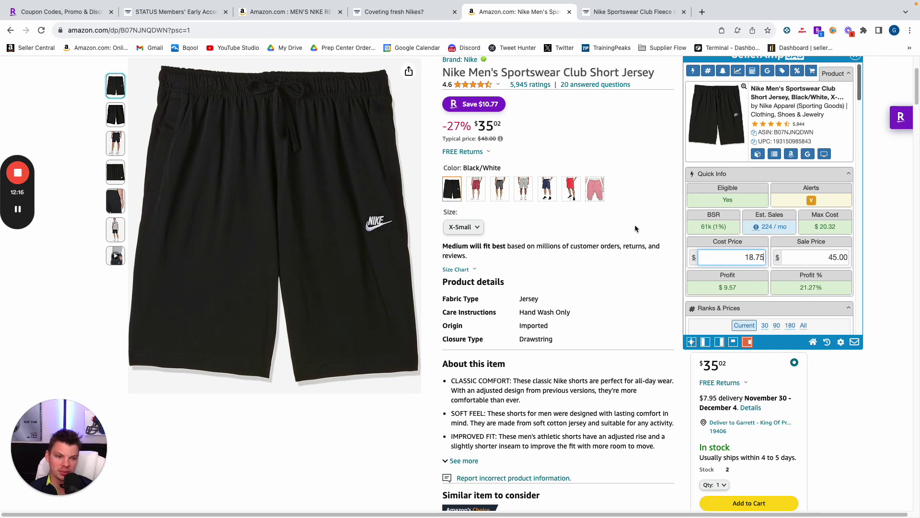
# - Examine SellerAmp's ranks and prices, profit calculation and individual merchant-fulfilled offers for the X-Small size
pyautogui.scroll(2, 577, 218)
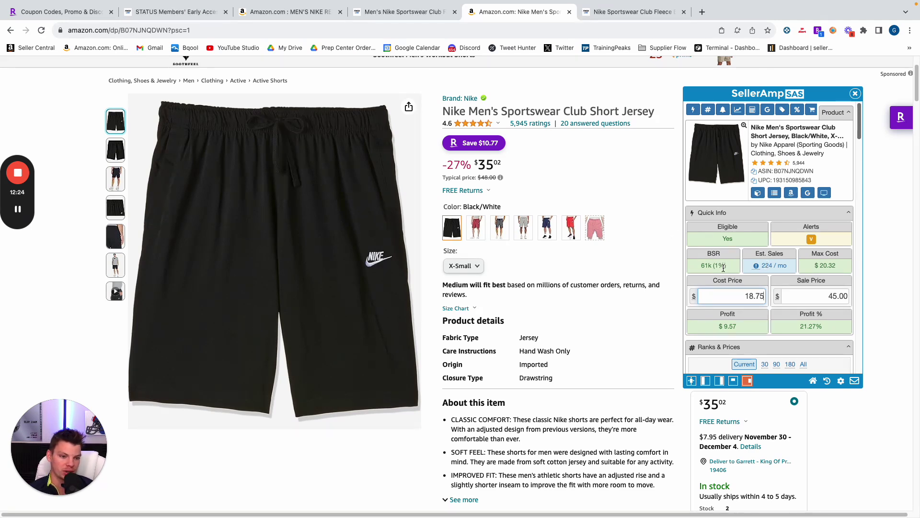
pyautogui.scroll(-4, 726, 268)
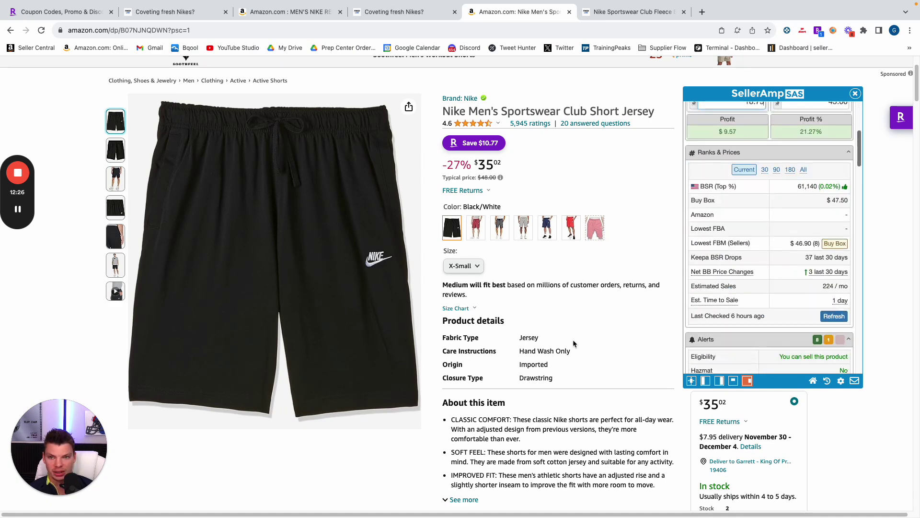
pyautogui.moveTo(735, 305)
pyautogui.scroll(-10, 772, 311)
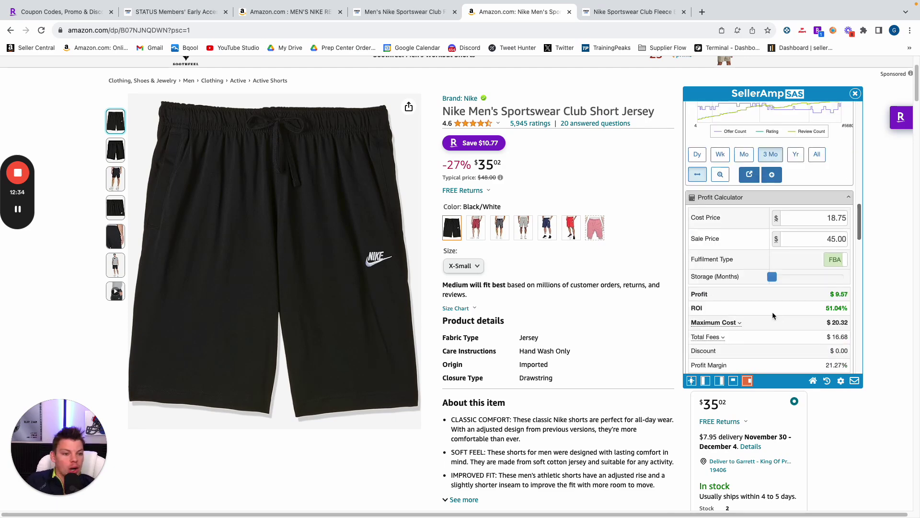
pyautogui.scroll(-4, 772, 312)
pyautogui.scroll(-5, 772, 311)
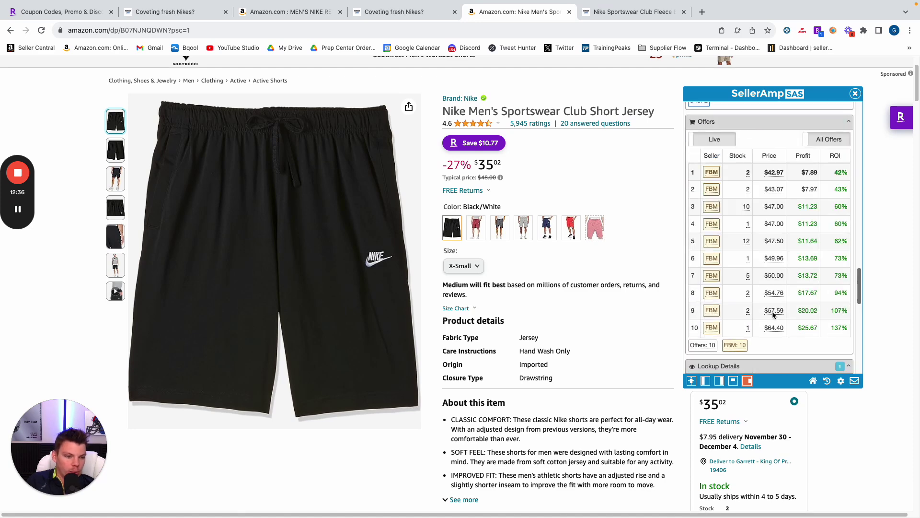
pyautogui.moveTo(714, 176)
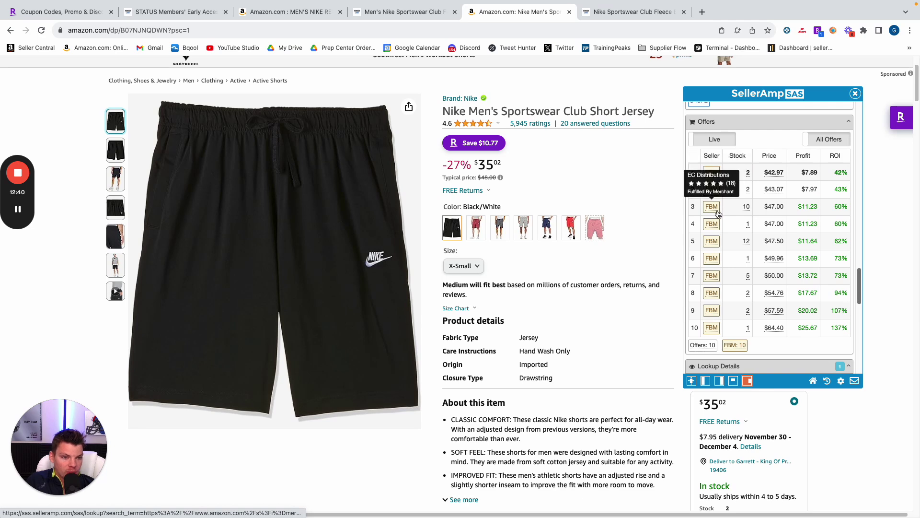
pyautogui.moveTo(714, 210)
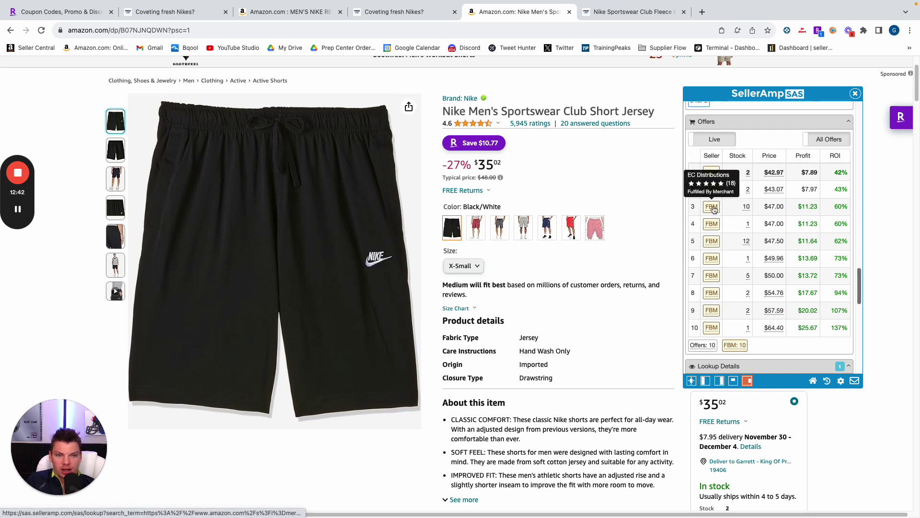
# - Open the storefront search for EC Distributions, look over its brands and products, and return to the Amazon listing
pyautogui.click(714, 212)
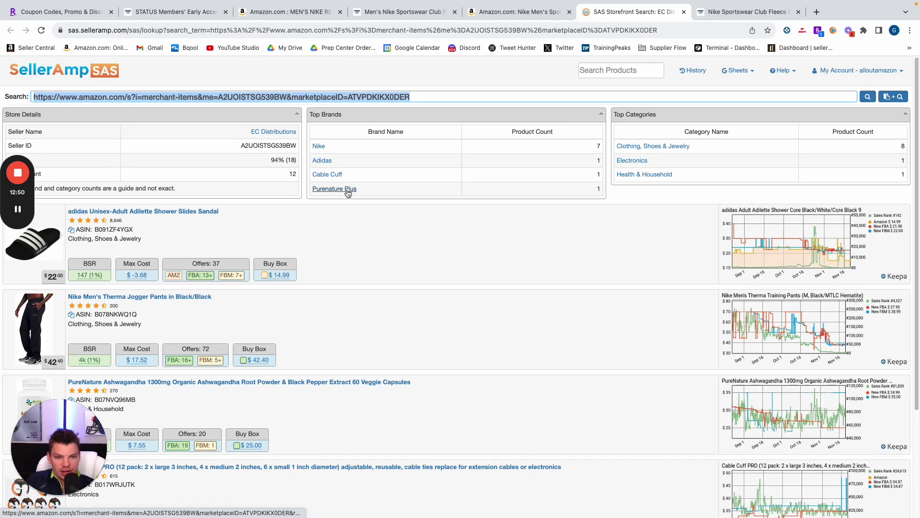
pyautogui.scroll(-3, 261, 283)
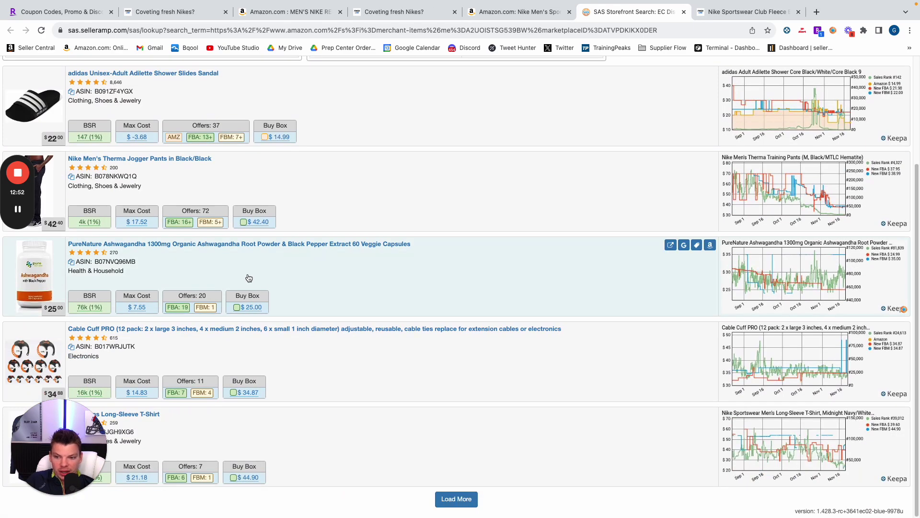
pyautogui.scroll(3, 249, 278)
pyautogui.click(522, 13)
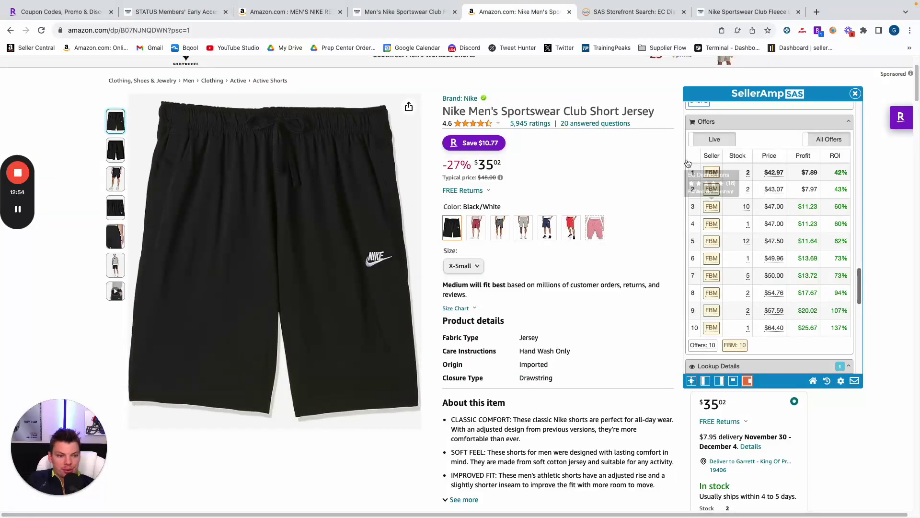
# - Open the storefront search for UrbanEcommerce, look over its brands and products, and return to the Amazon listing
pyautogui.click(716, 242)
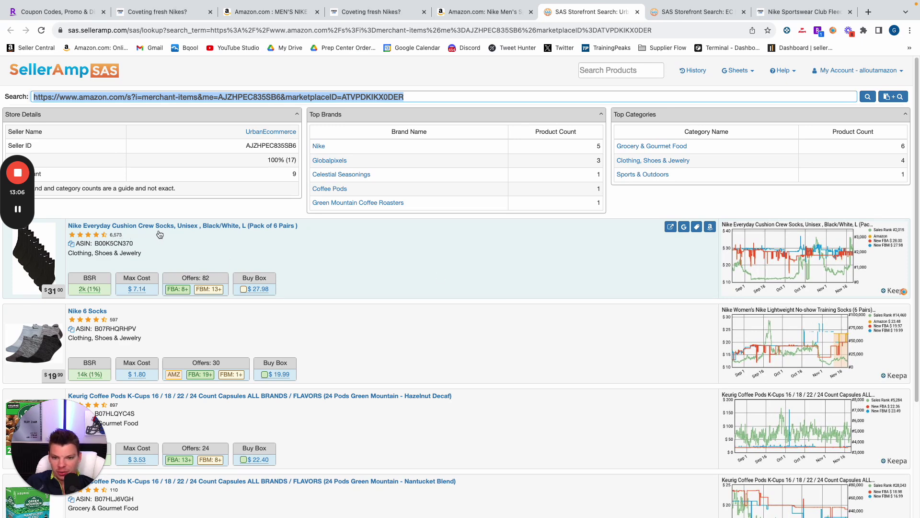
pyautogui.scroll(-2, 179, 235)
pyautogui.scroll(2, 178, 234)
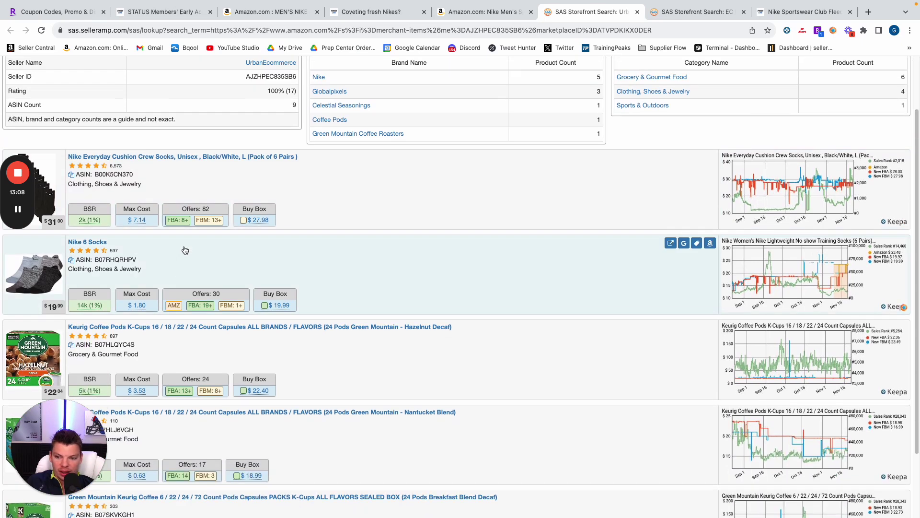
pyautogui.scroll(-3, 112, 247)
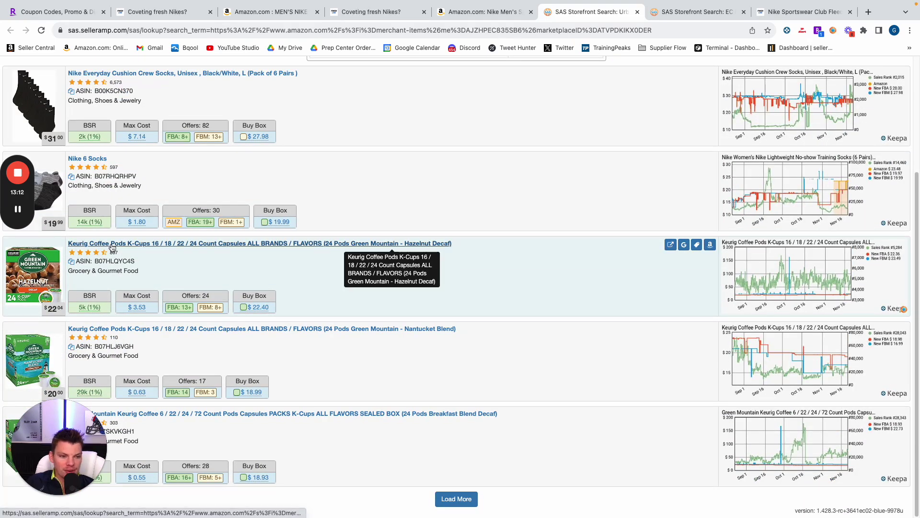
pyautogui.click(487, 13)
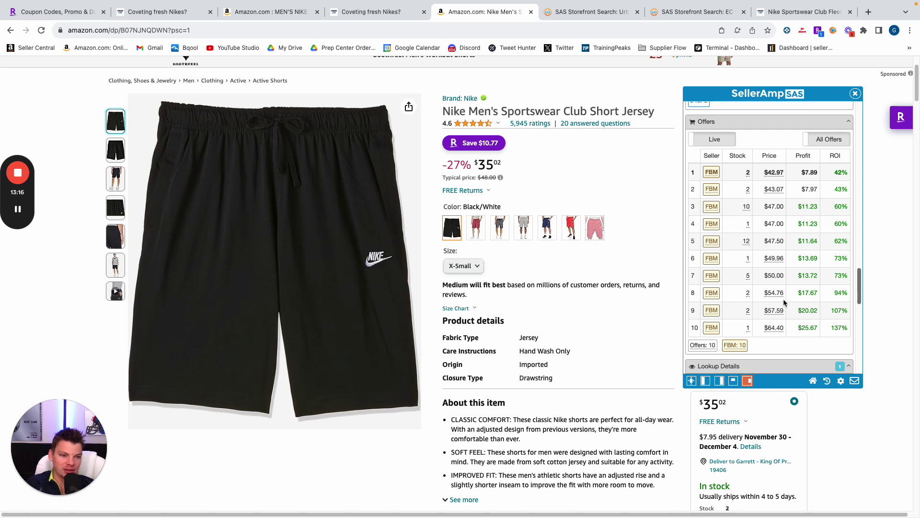
# - Check which sellers hold the other offers on the X-Small listing, and return to Finish Line's early access sale page
pyautogui.moveTo(719, 167)
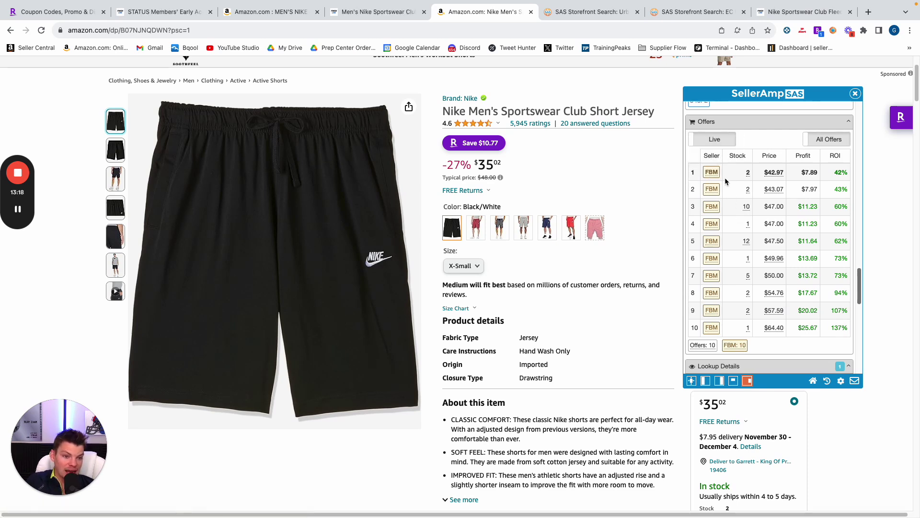
pyautogui.moveTo(706, 294)
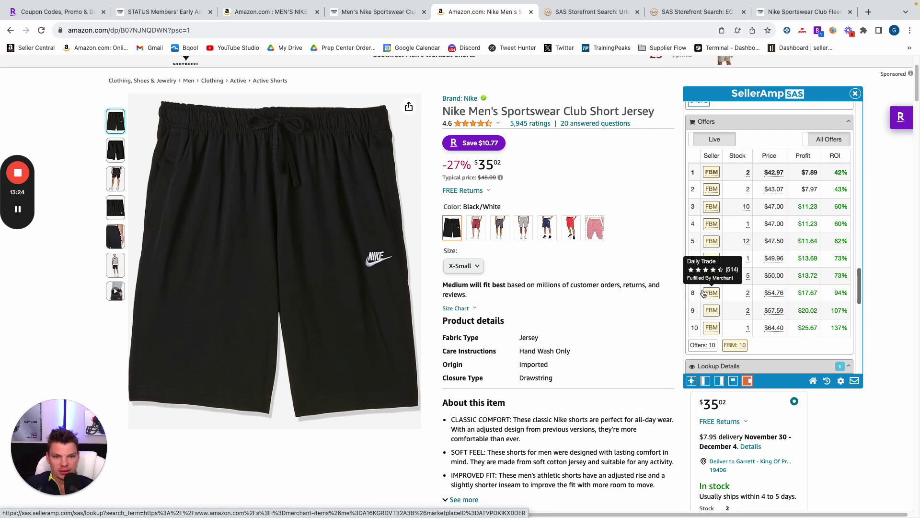
pyautogui.click(172, 12)
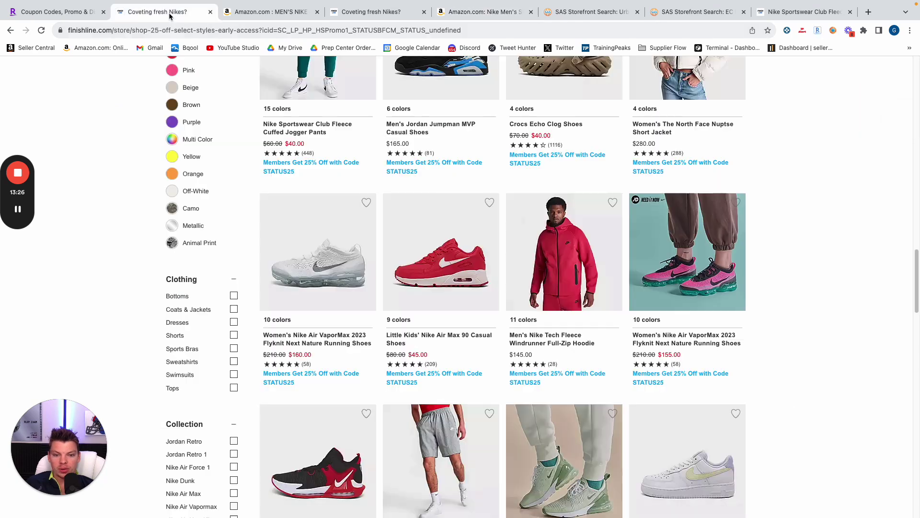
# - Look through the remaining early access sale products and sort the sale results by price from low to high
pyautogui.scroll(-4, 346, 170)
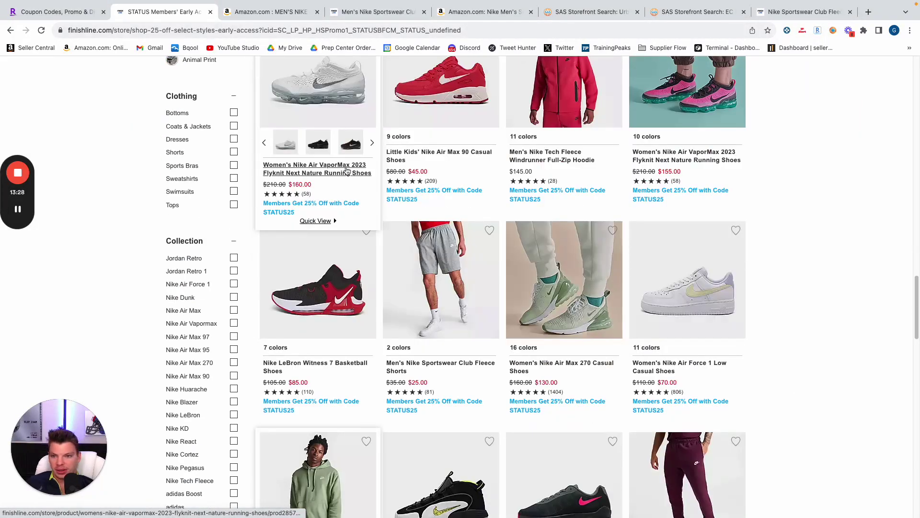
pyautogui.scroll(-2, 346, 170)
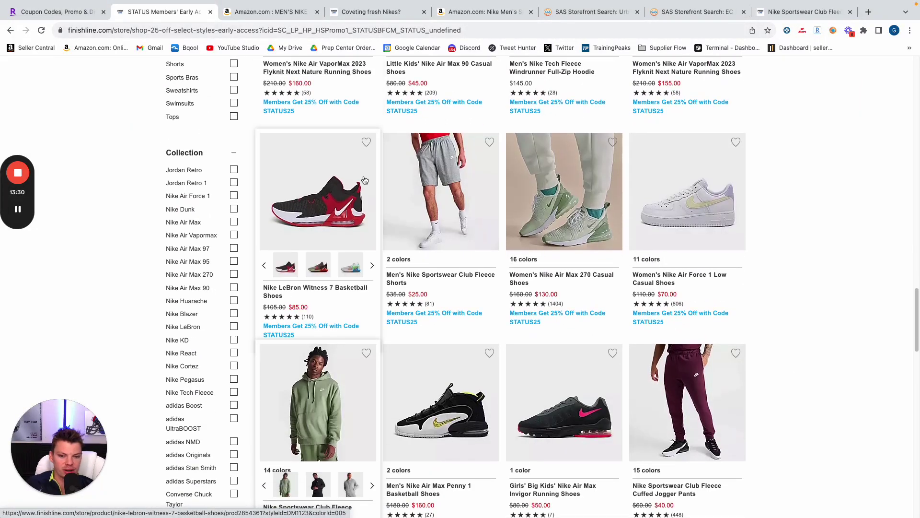
pyautogui.scroll(-2, 365, 180)
pyautogui.scroll(-7, 364, 179)
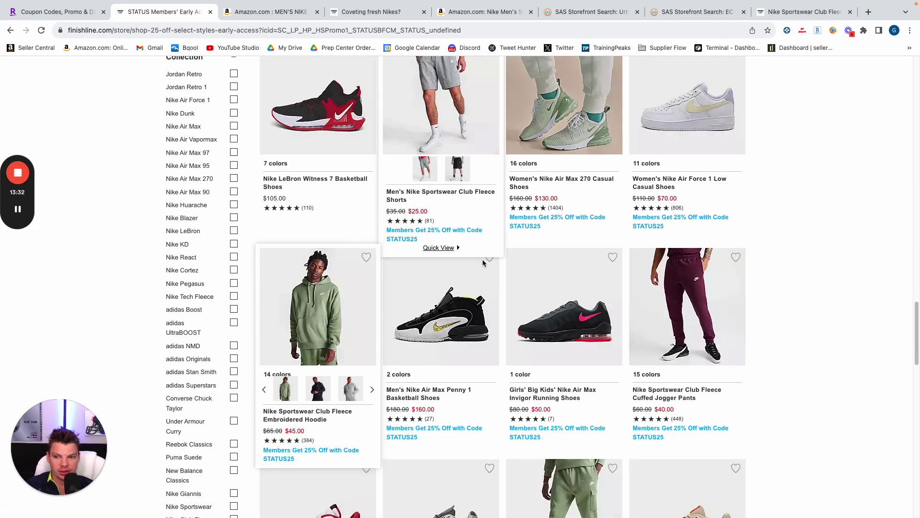
pyautogui.scroll(-6, 500, 265)
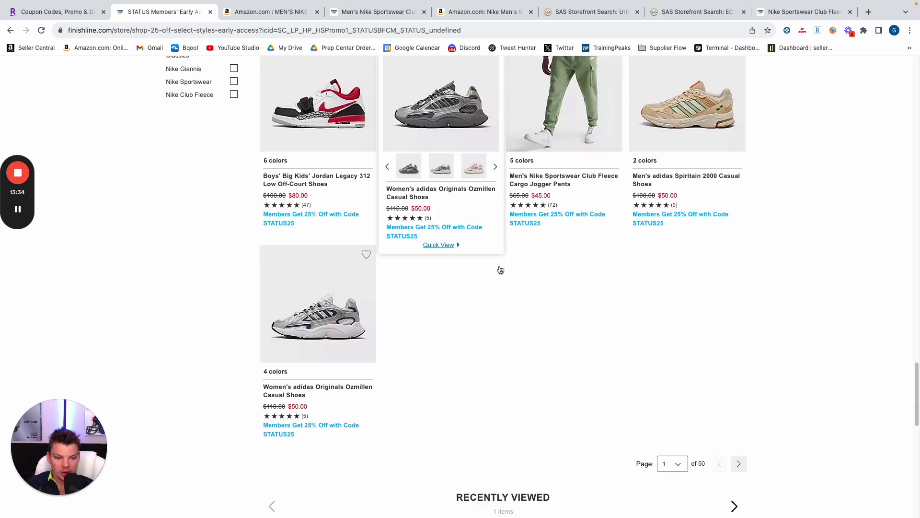
pyautogui.click(739, 281)
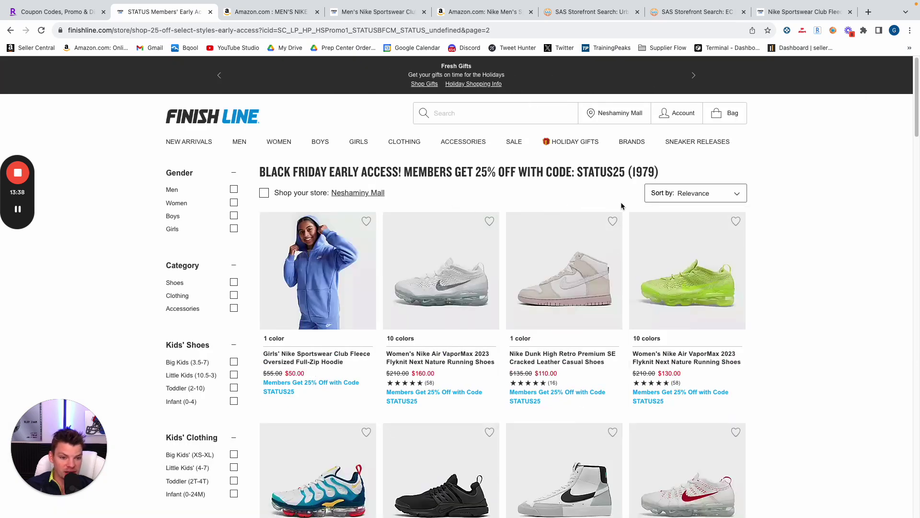
pyautogui.click(683, 194)
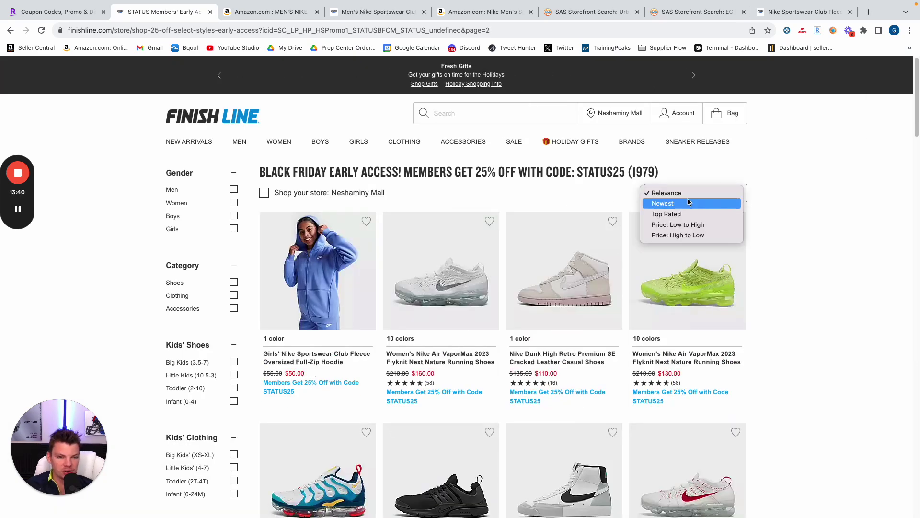
pyautogui.click(699, 227)
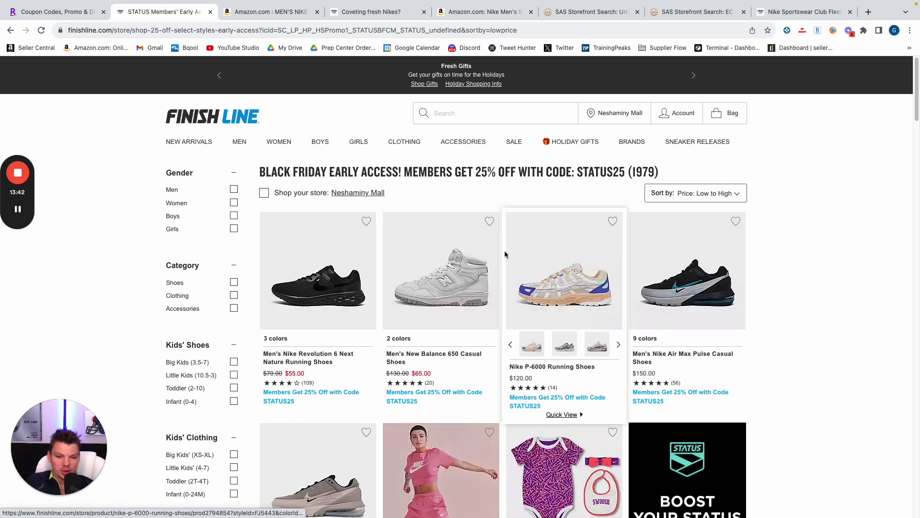
# - Look over the lowest-priced sale products on the first results page and continue to page 2
pyautogui.scroll(-2, 505, 250)
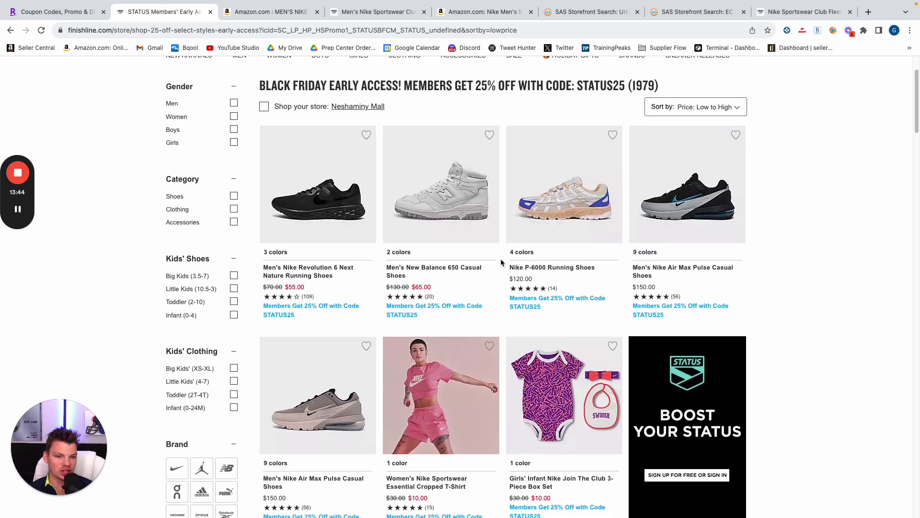
pyautogui.scroll(-2, 500, 262)
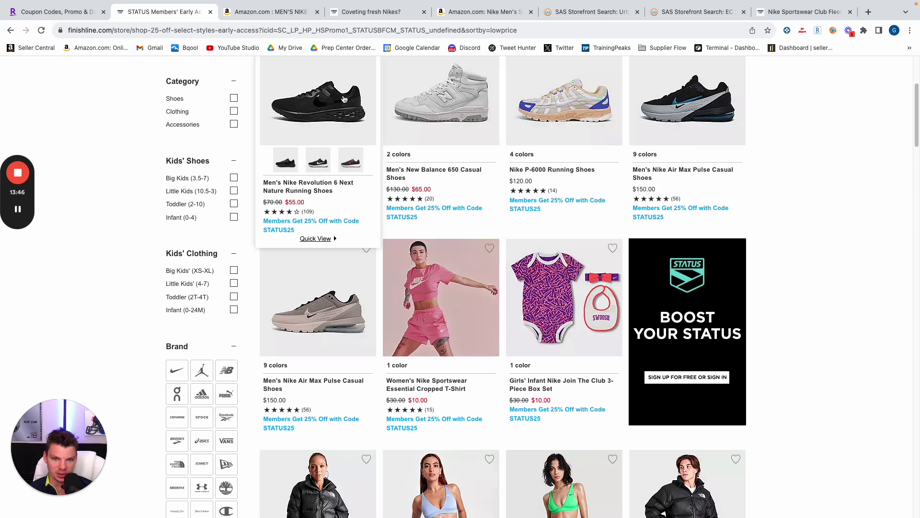
pyautogui.scroll(-6, 472, 201)
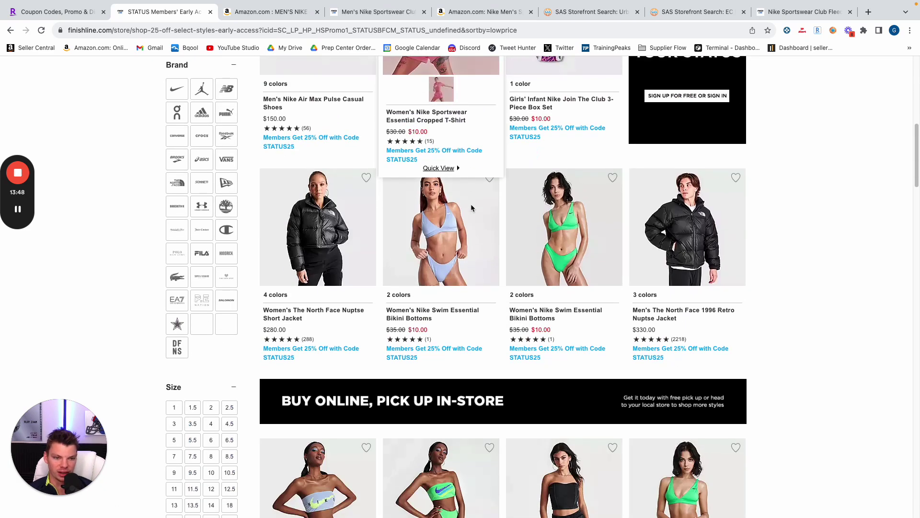
pyautogui.scroll(-2, 472, 208)
pyautogui.scroll(-1, 472, 207)
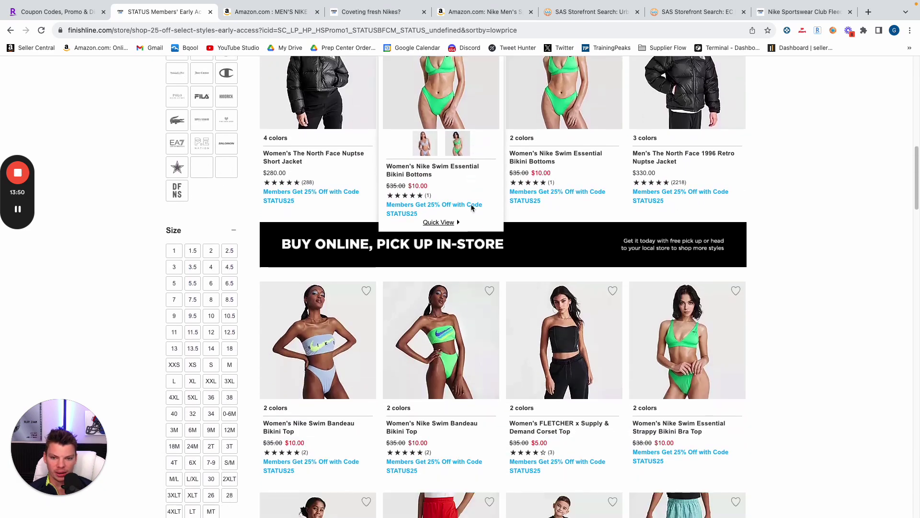
pyautogui.scroll(-3, 472, 207)
pyautogui.scroll(9, 472, 206)
pyautogui.scroll(-8, 472, 204)
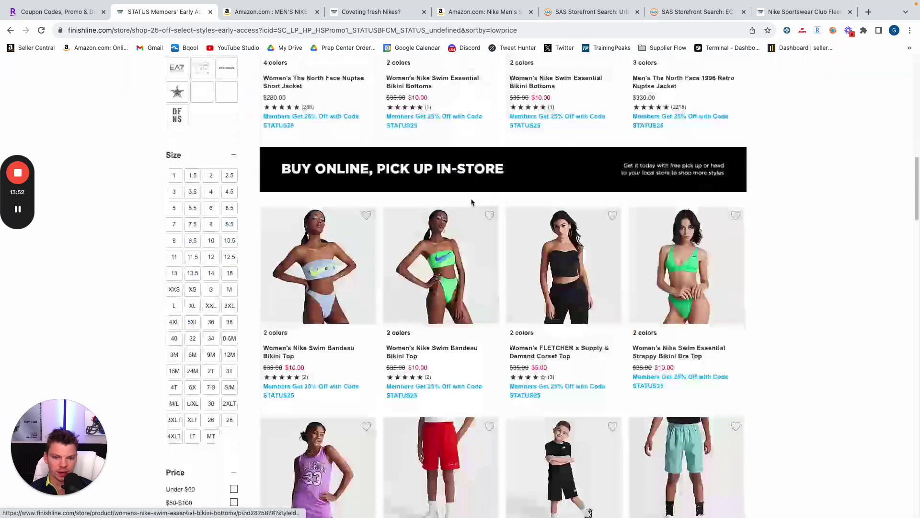
pyautogui.scroll(-2, 445, 345)
pyautogui.scroll(-6, 558, 257)
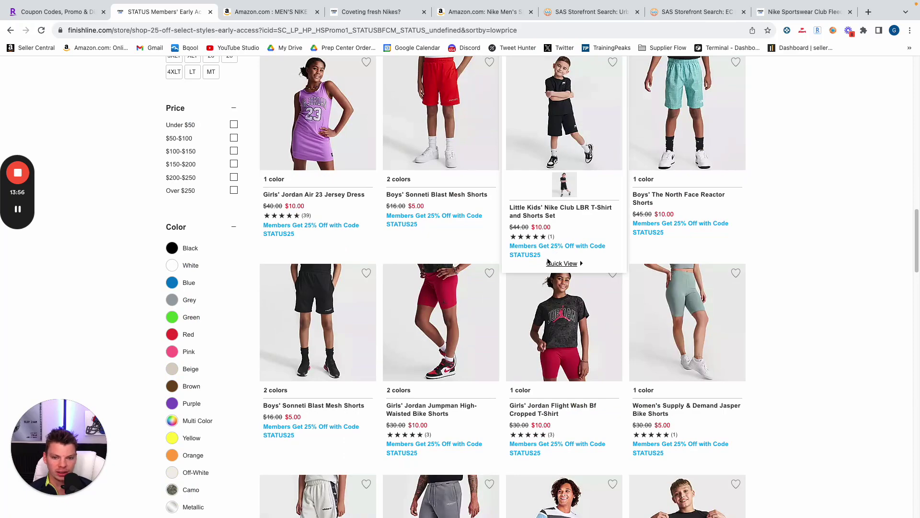
pyautogui.scroll(-2, 491, 299)
pyautogui.scroll(-10, 491, 299)
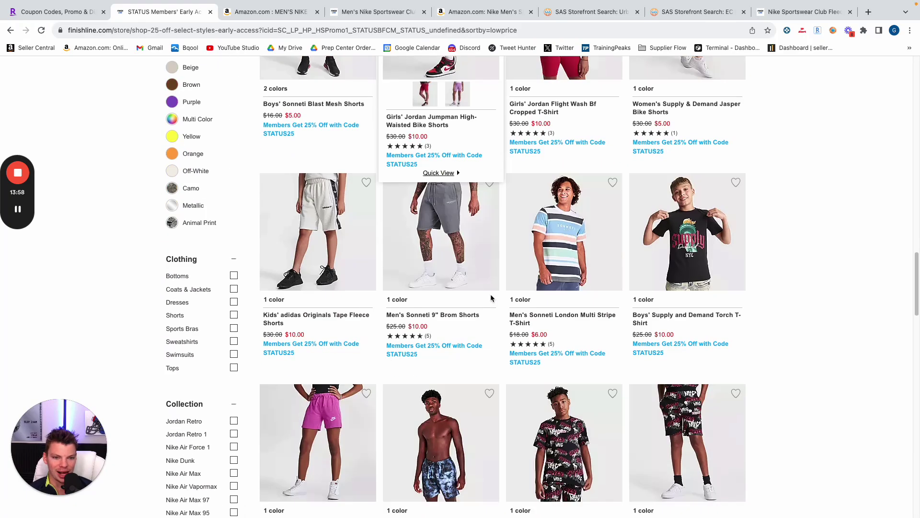
pyautogui.scroll(-2, 491, 298)
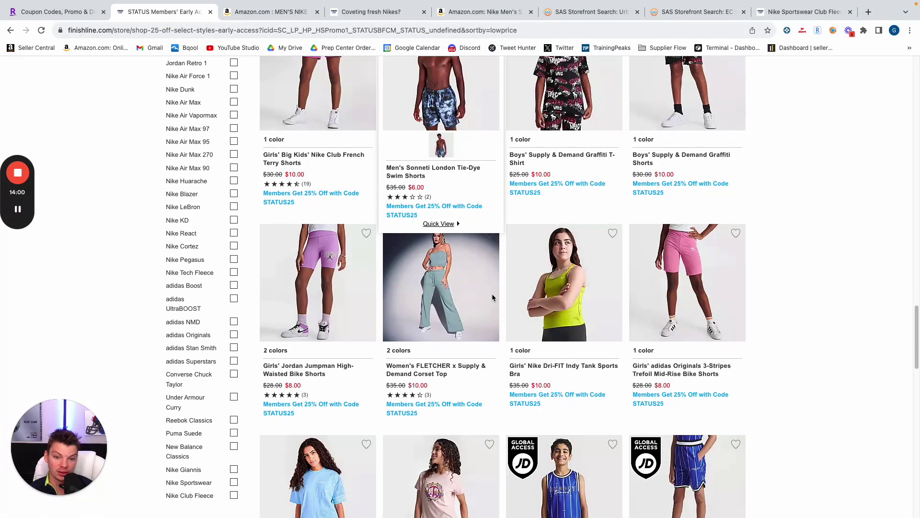
pyautogui.scroll(1, 459, 240)
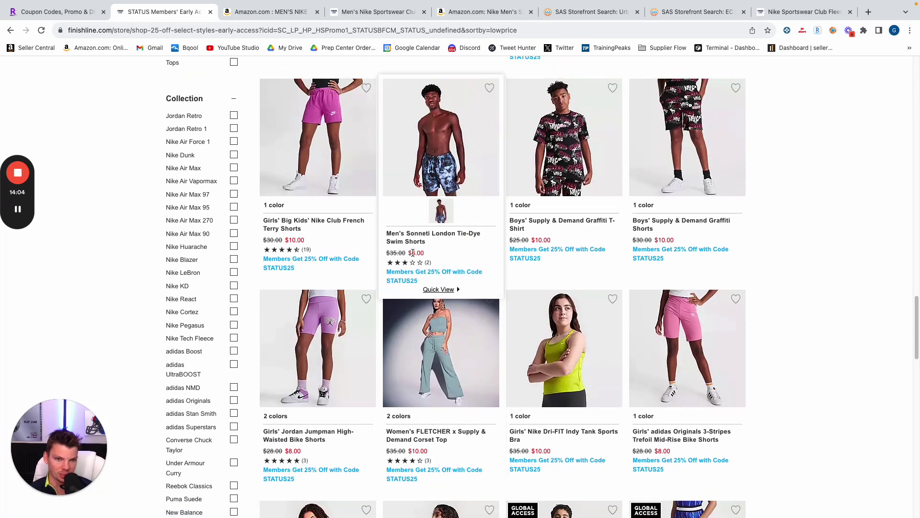
pyautogui.scroll(-8, 413, 253)
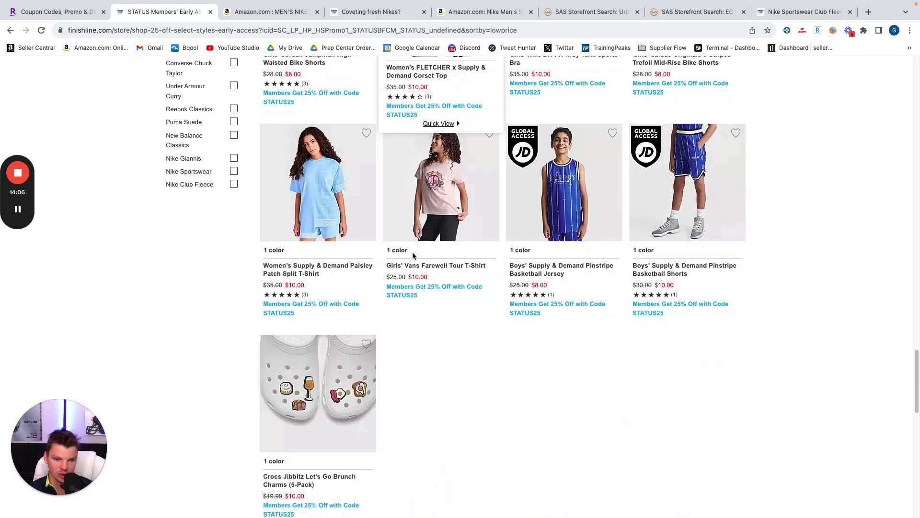
pyautogui.scroll(-2, 412, 278)
pyautogui.click(737, 459)
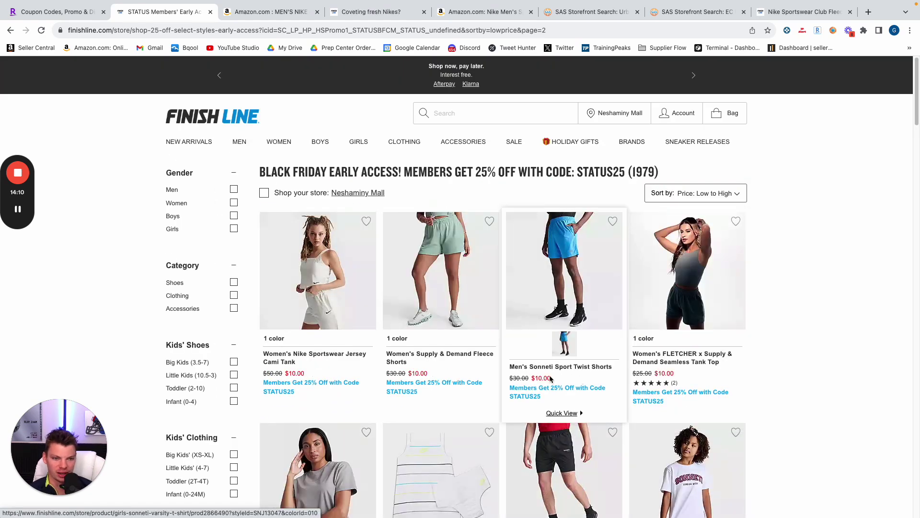
# - Look over the low-priced products on page 2 and filter the sale results to the Nike brand
pyautogui.scroll(-7, 732, 458)
pyautogui.scroll(-4, 552, 379)
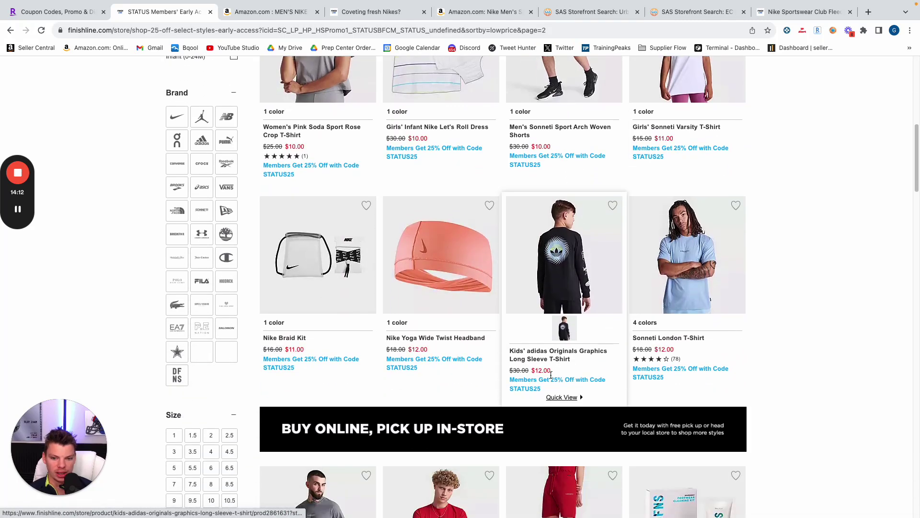
pyautogui.scroll(-4, 556, 381)
pyautogui.scroll(-1, 557, 382)
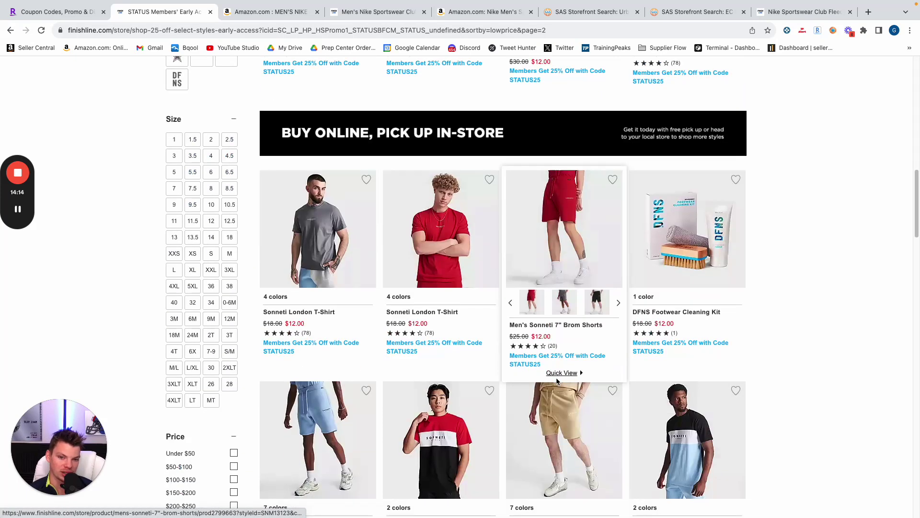
pyautogui.scroll(15, 557, 382)
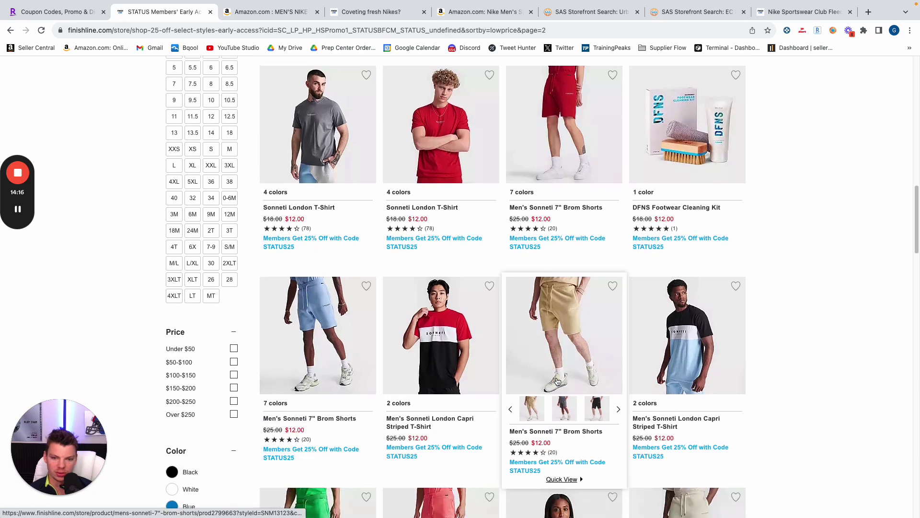
pyautogui.scroll(-4, 206, 336)
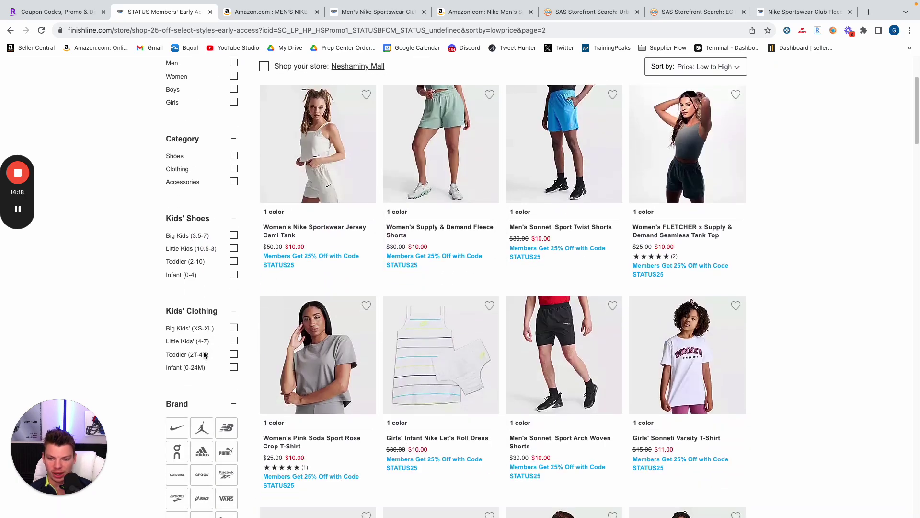
pyautogui.click(178, 342)
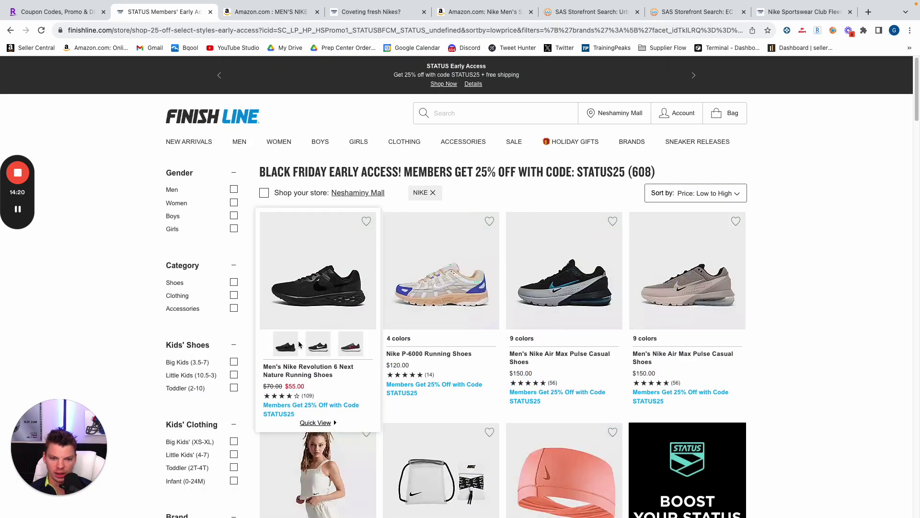
# - Browse the Nike results and open the Men's Nike Sportswear Club Graphic Shorts and Future Futura Logo T-Shirt in separate new tabs
pyautogui.scroll(-13, 538, 352)
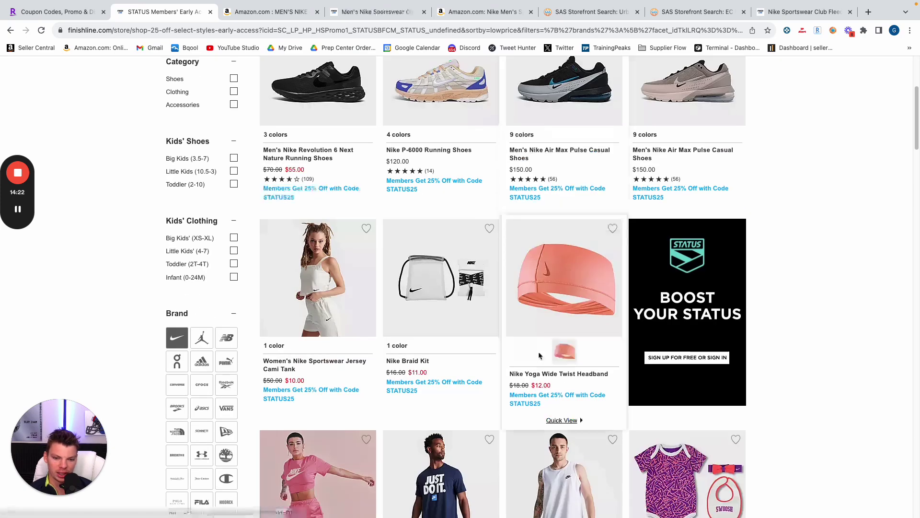
pyautogui.scroll(-4, 537, 351)
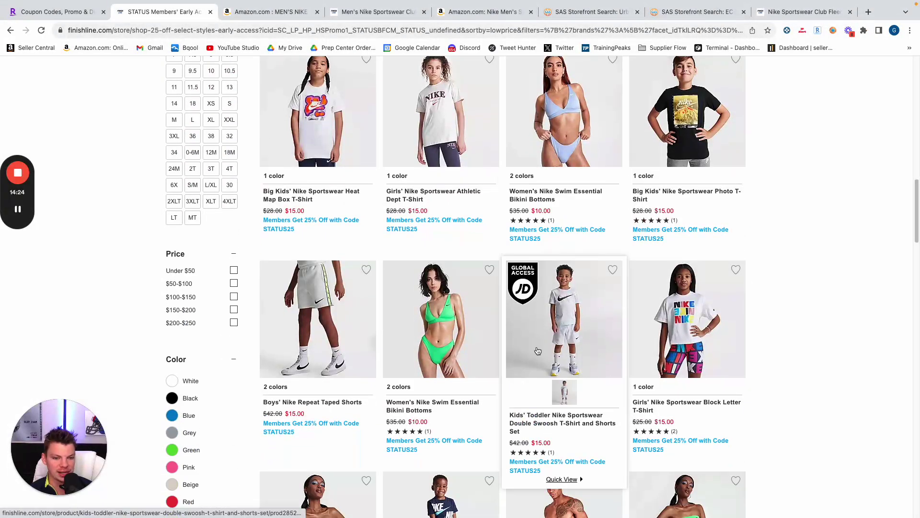
pyautogui.scroll(-12, 538, 349)
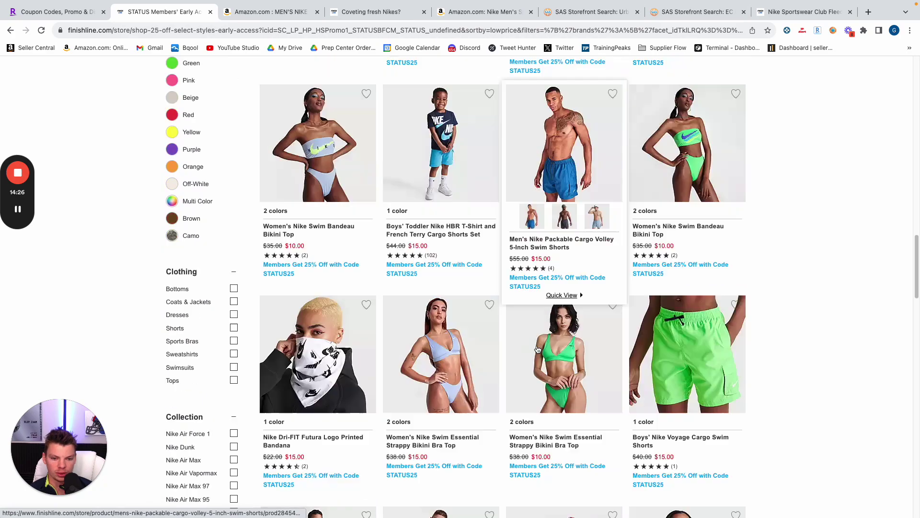
pyautogui.scroll(-11, 537, 349)
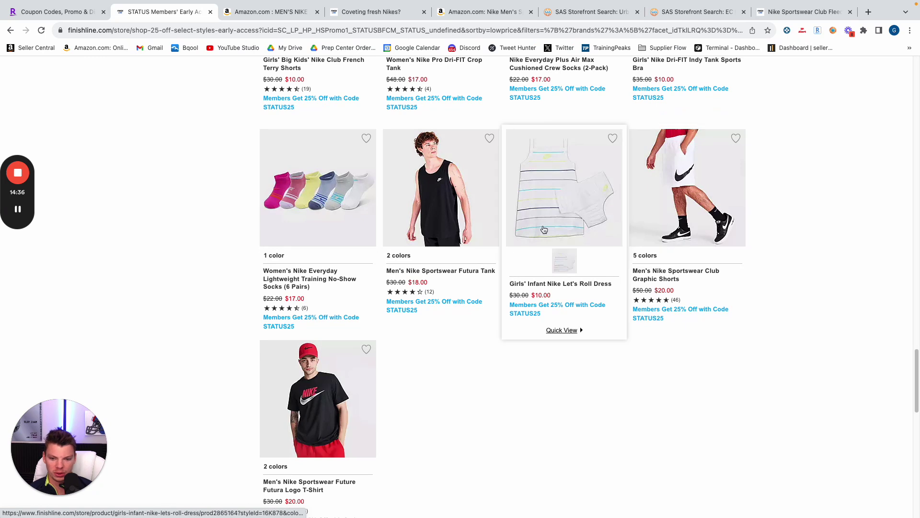
pyautogui.scroll(-3, 350, 407)
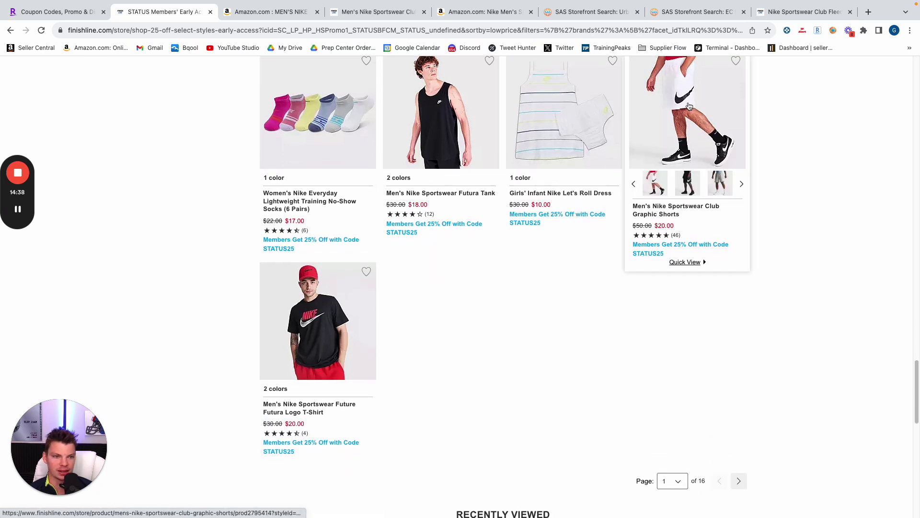
pyautogui.rightClick(696, 105)
pyautogui.click(720, 108)
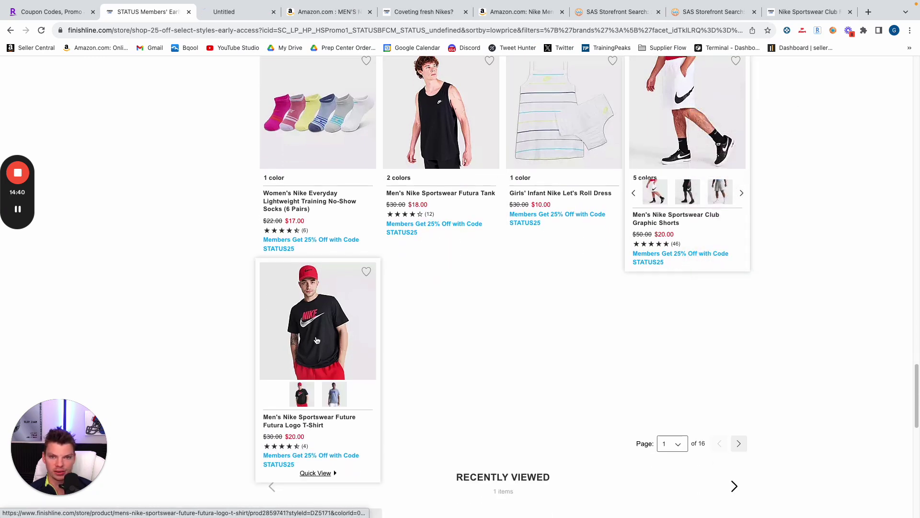
pyautogui.rightClick(309, 313)
pyautogui.click(343, 316)
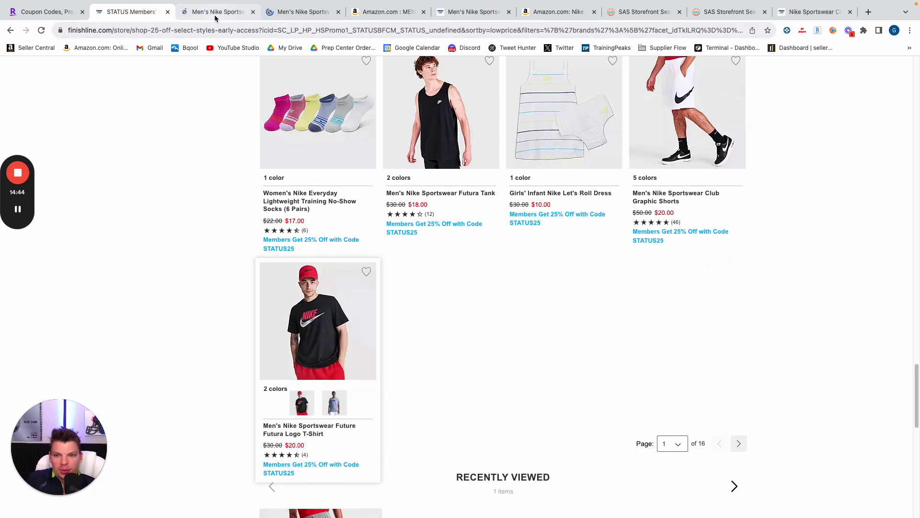
# - Switch to the Future Futura Logo T-Shirt page, dismiss the privacy notice and look up the product with SellerAmp
pyautogui.click(301, 17)
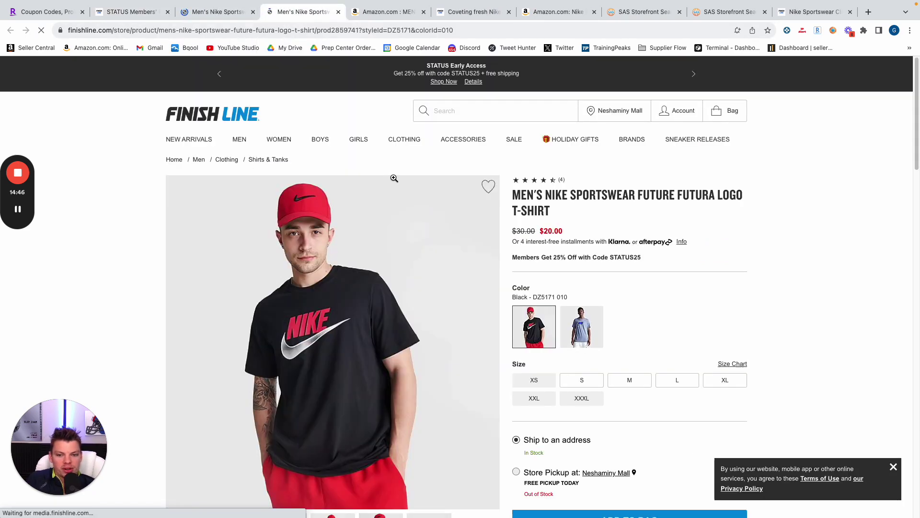
pyautogui.click(894, 468)
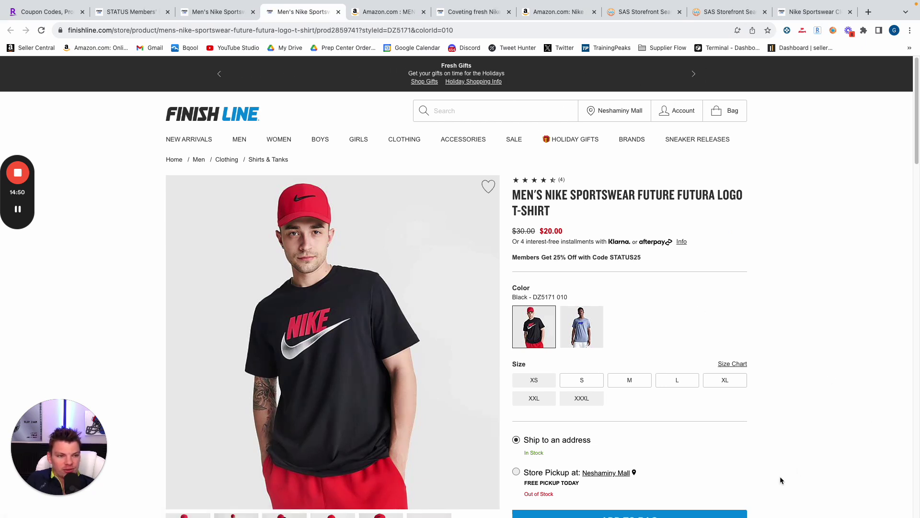
pyautogui.click(833, 31)
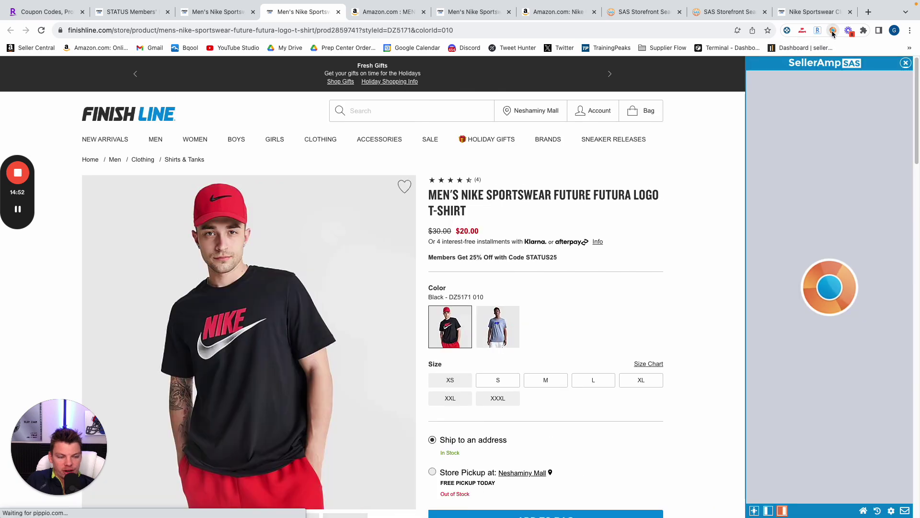
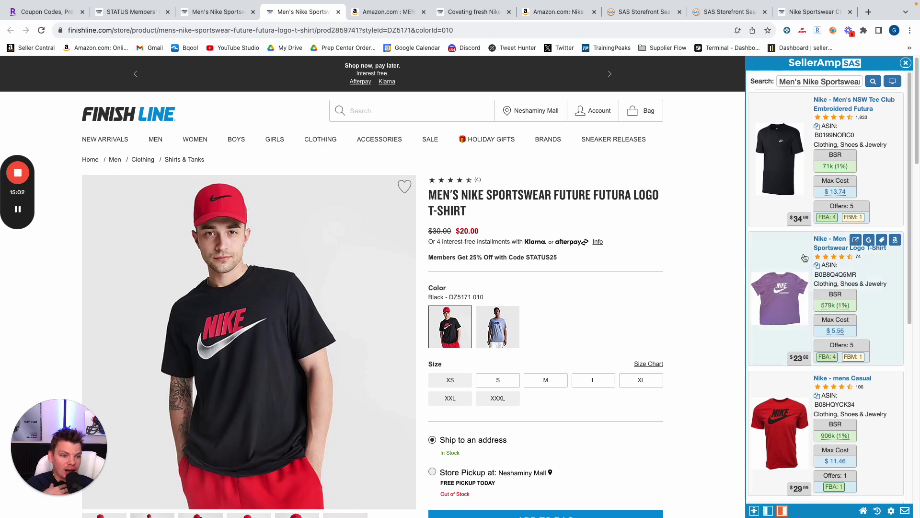
# - Look through the SellerAmp matches for the Future Futura Logo T-Shirt and copy its product title
pyautogui.scroll(-4, 847, 269)
pyautogui.scroll(-6, 847, 268)
pyautogui.scroll(10, 847, 268)
pyautogui.moveTo(473, 213); pyautogui.dragTo(437, 197)
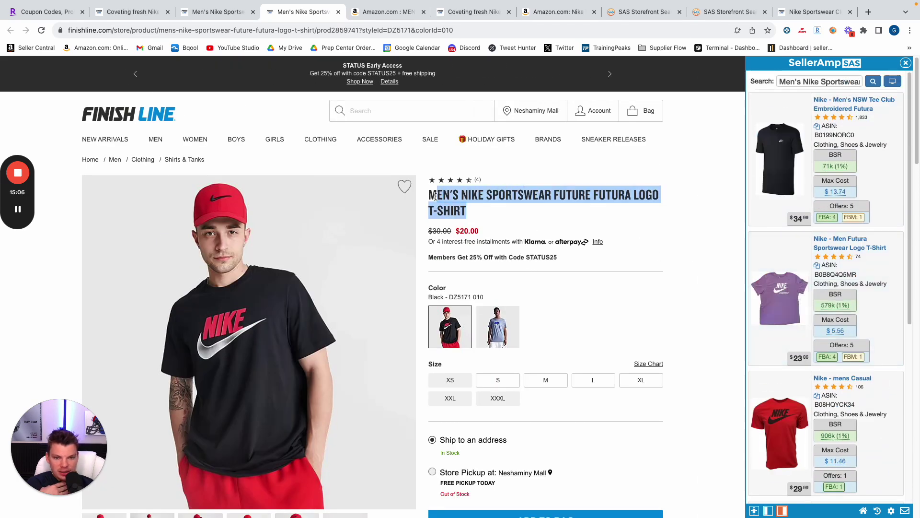
pyautogui.rightClick(432, 195)
pyautogui.click(446, 214)
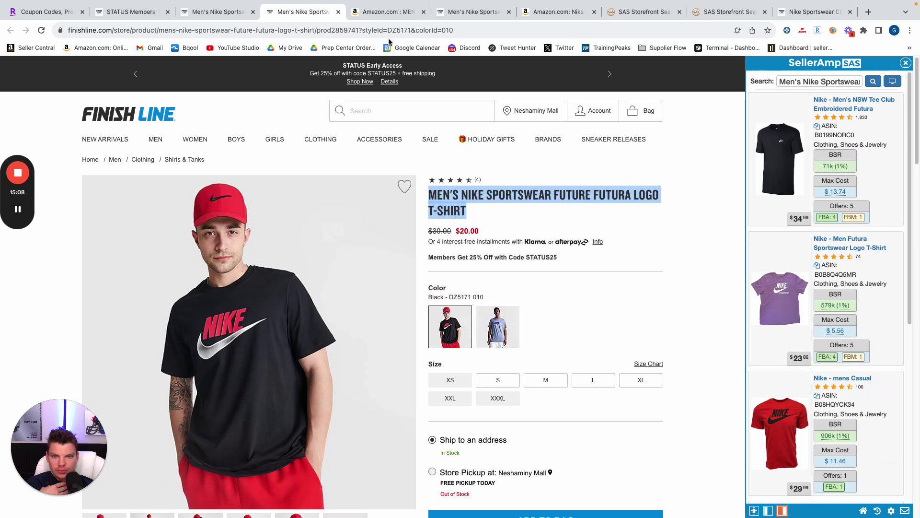
# - Search Amazon for "MEN'S NIKE SPORTSWEAR FUTURE FUTURA LOGO T-SHIRT" using the copied title
pyautogui.click(389, 11)
pyautogui.tripleClick(355, 70)
pyautogui.rightClick(355, 70)
pyautogui.click(402, 152)
pyautogui.press('Return')
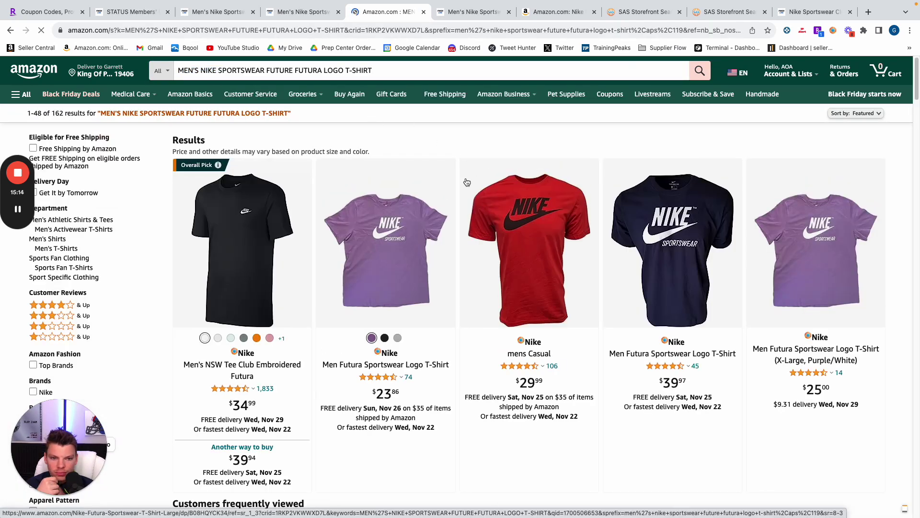
# - Compare the Finish Line T-shirt with the Nike shirts in the Amazon search results
pyautogui.click(234, 18)
pyautogui.click(316, 16)
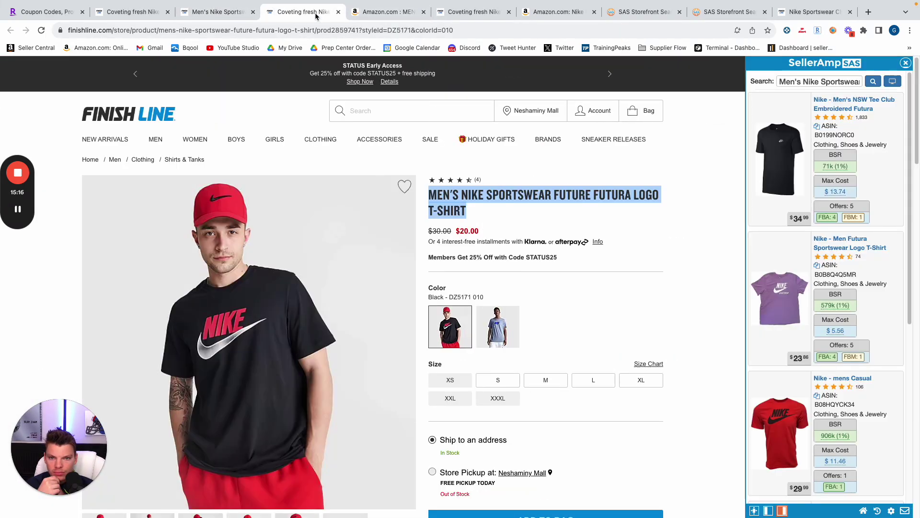
pyautogui.click(383, 15)
pyautogui.scroll(-15, 509, 211)
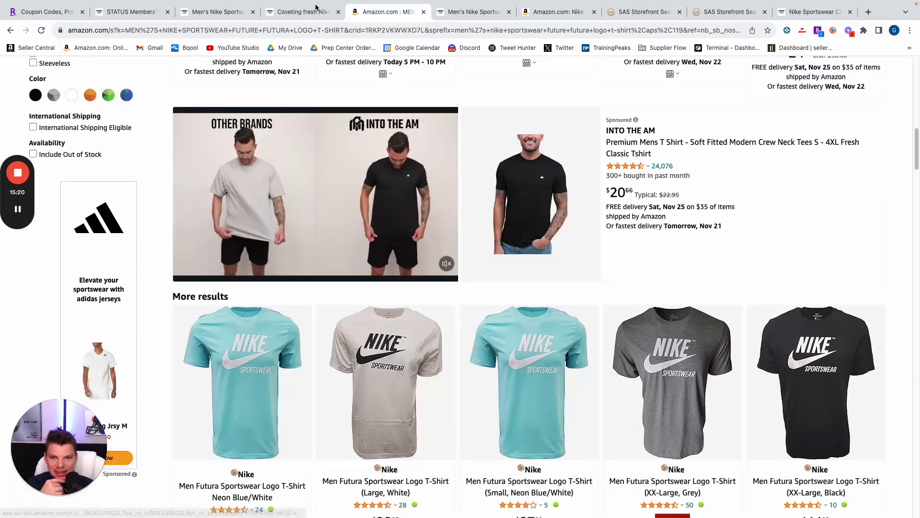
# - Run a Google Lens image search on the Finish Line T-shirt photo and look through the matches for an Amazon listing
pyautogui.hotkey('ctrl', 'shift', 'Tab')
pyautogui.rightClick(269, 315)
pyautogui.click(313, 372)
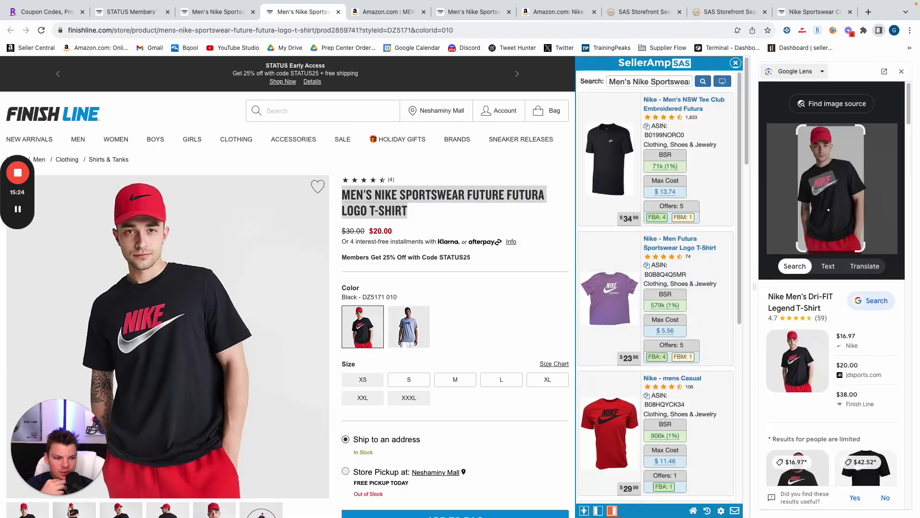
pyautogui.scroll(-4, 867, 335)
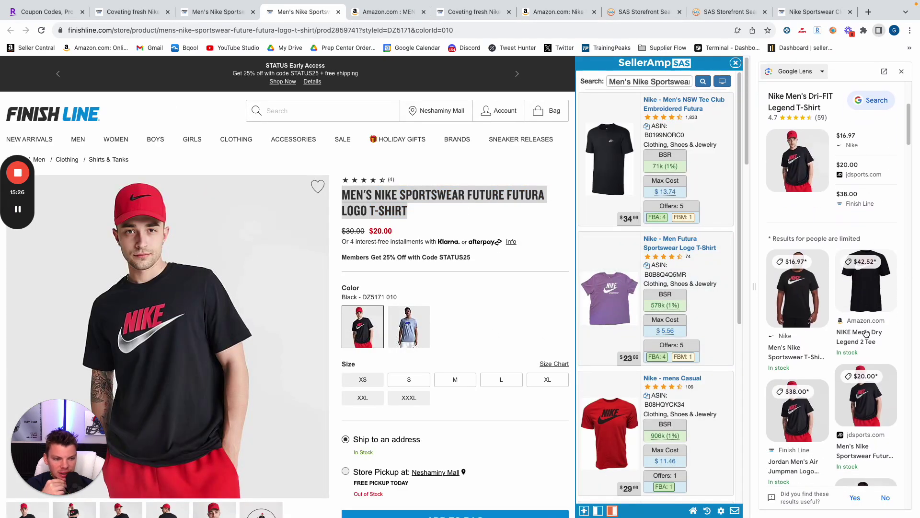
pyautogui.scroll(-2, 863, 299)
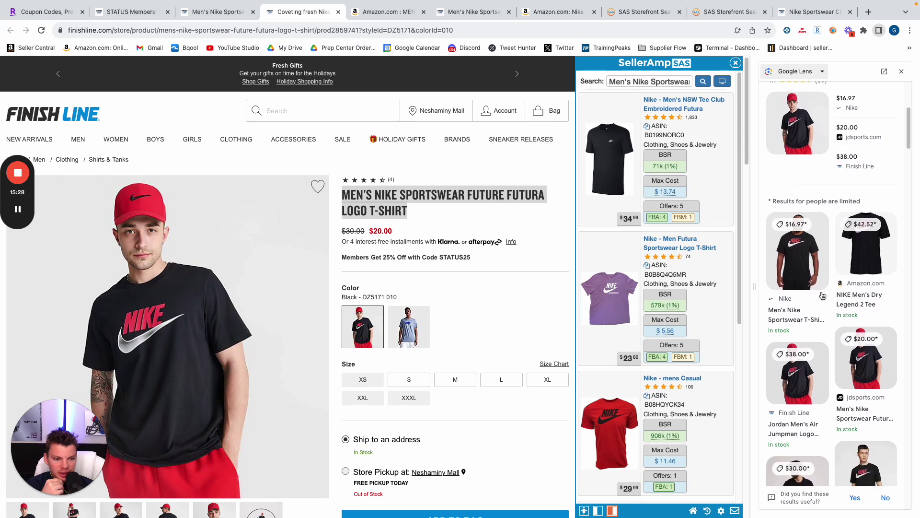
pyautogui.scroll(-2, 867, 371)
pyautogui.scroll(-4, 869, 378)
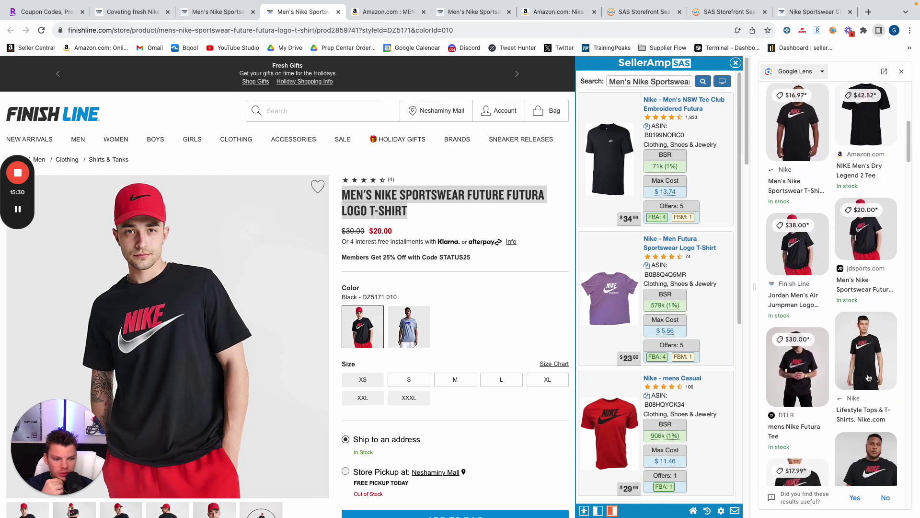
pyautogui.scroll(-2, 845, 328)
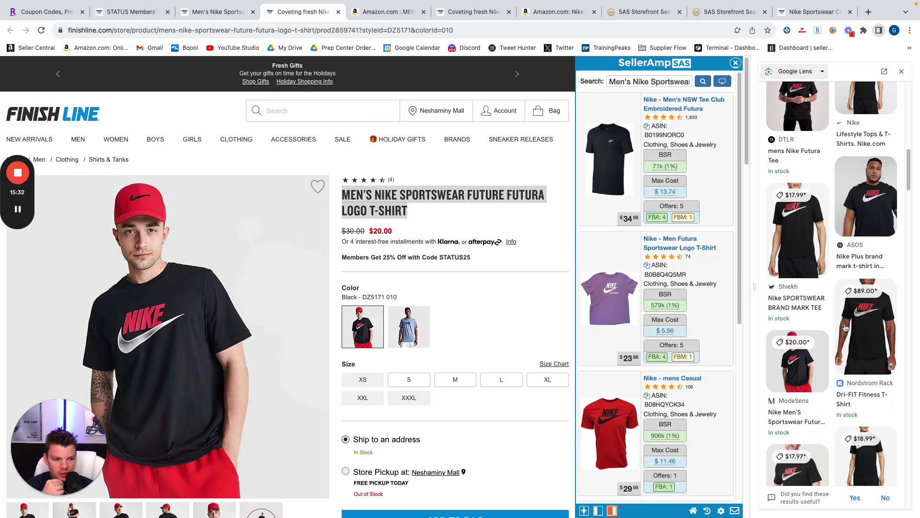
pyautogui.scroll(8, 846, 328)
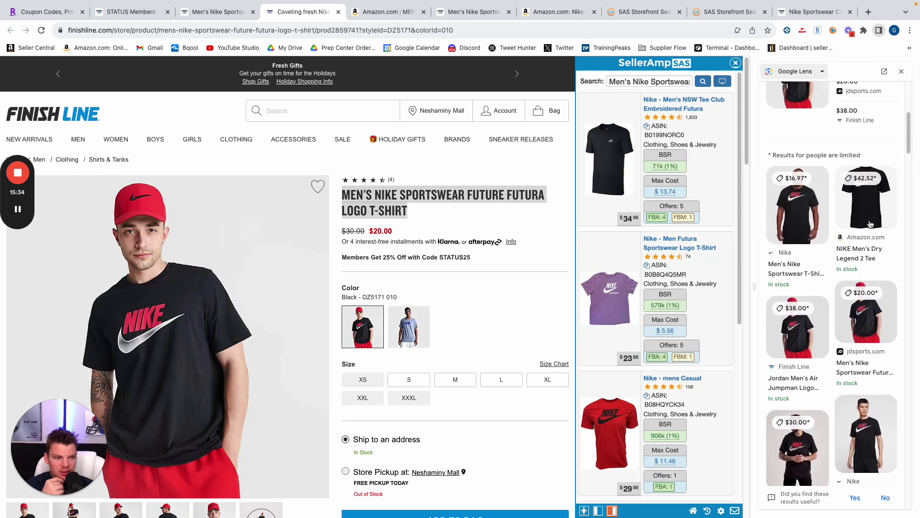
# - Check the NIKE Men's Dry Legend 2 Tee listing on Amazon, then close it and the Finish Line T-shirt page
pyautogui.click(869, 221)
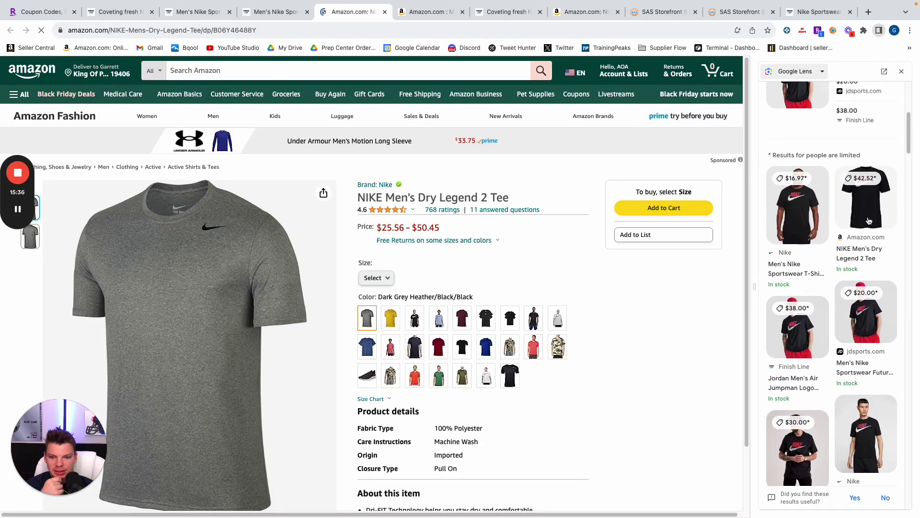
pyautogui.click(385, 12)
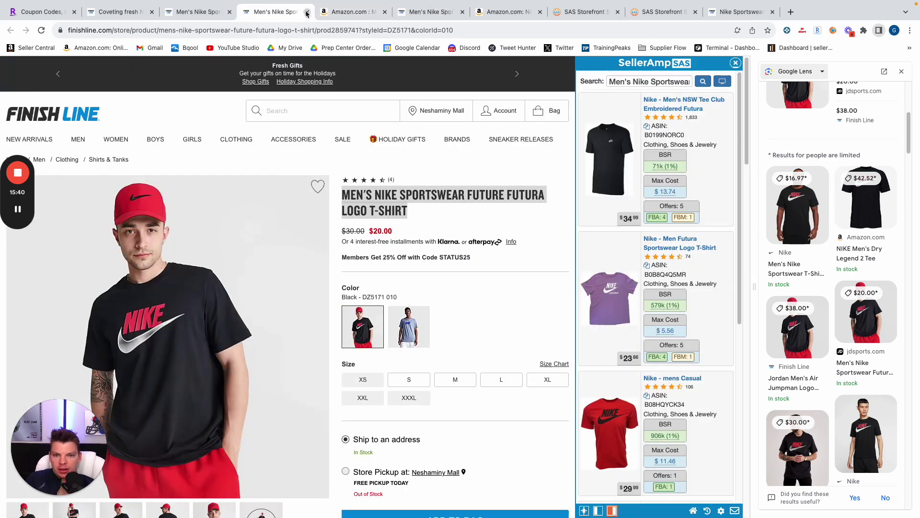
pyautogui.hotkey('ctrl', 'w')
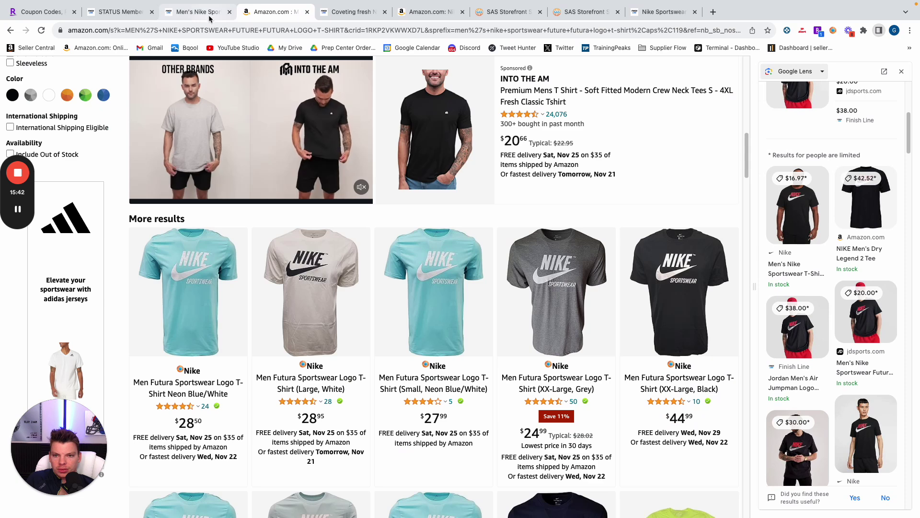
# - Switch to the Men's Nike Sportswear Club Graphic Shorts page, close the Google Lens results and look up the shorts with SellerAmp
pyautogui.click(217, 14)
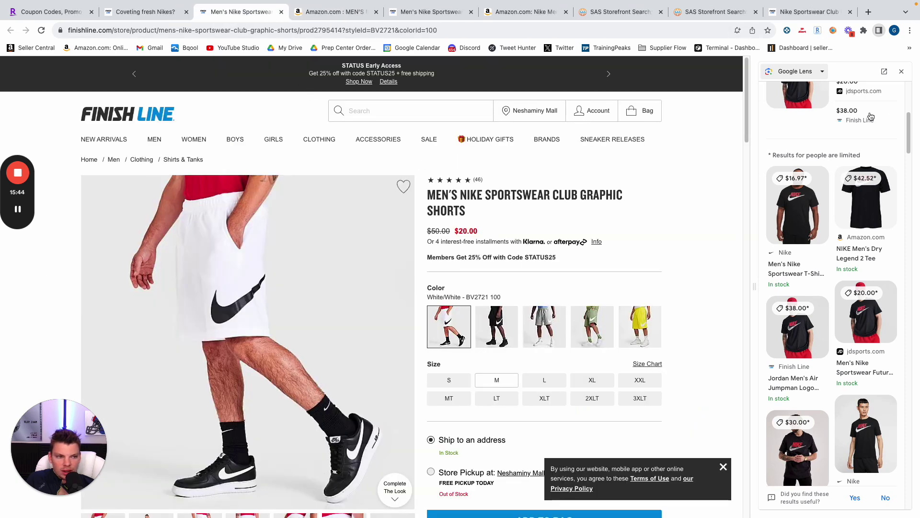
pyautogui.click(902, 71)
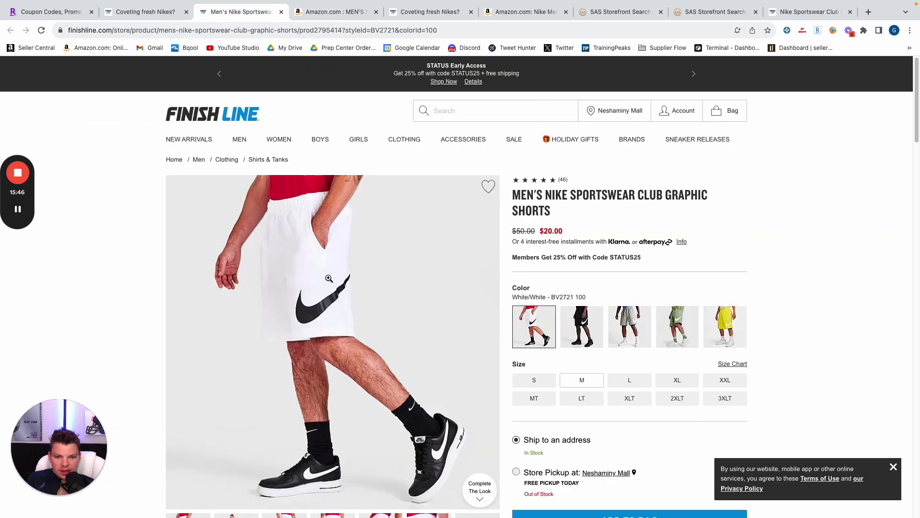
pyautogui.click(832, 31)
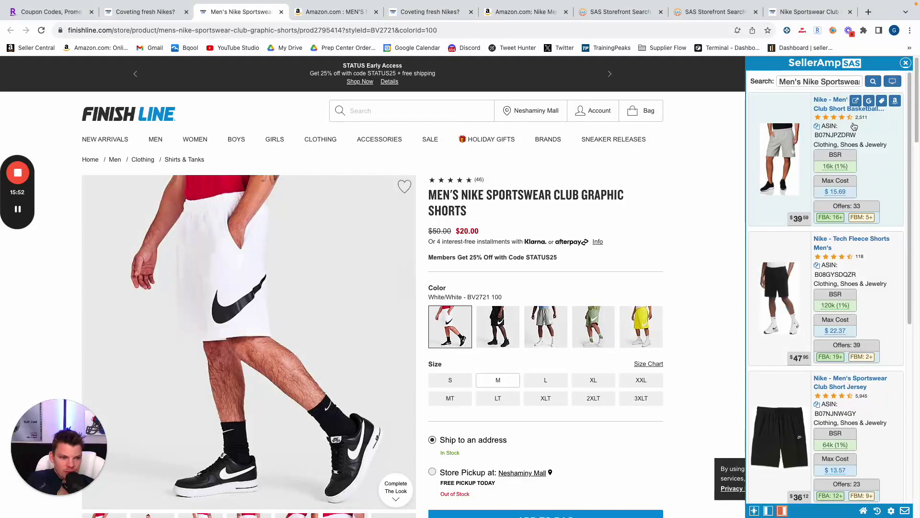
# - Open the Amazon page of the first SellerAmp match, compare it with the Finish Line shorts and select the White color
pyautogui.click(895, 101)
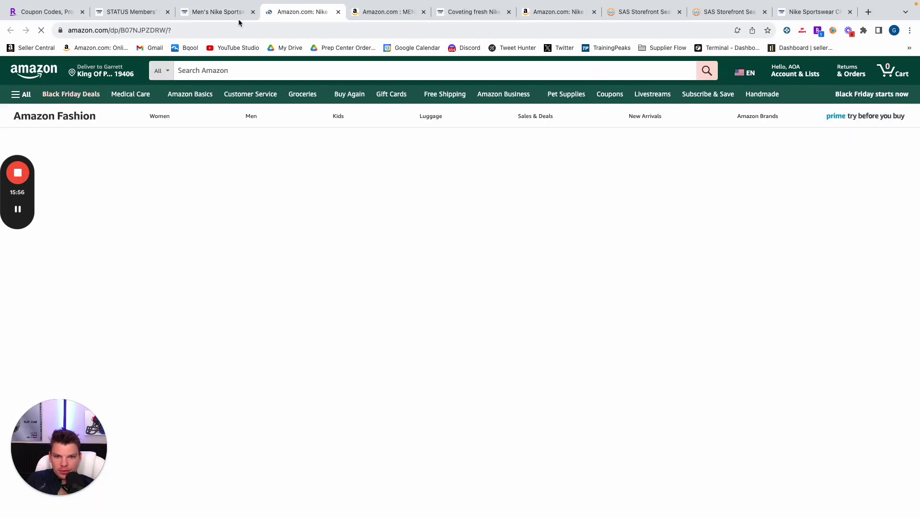
pyautogui.click(214, 11)
pyautogui.click(291, 13)
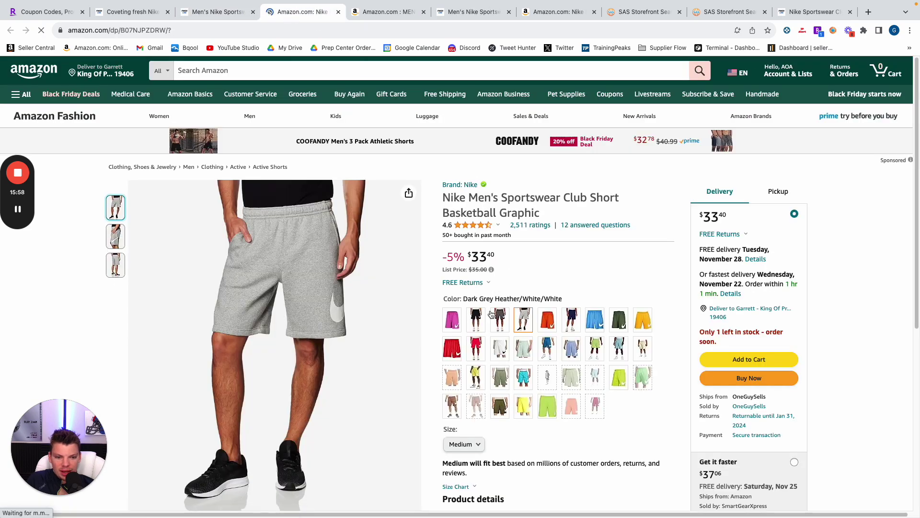
pyautogui.click(504, 352)
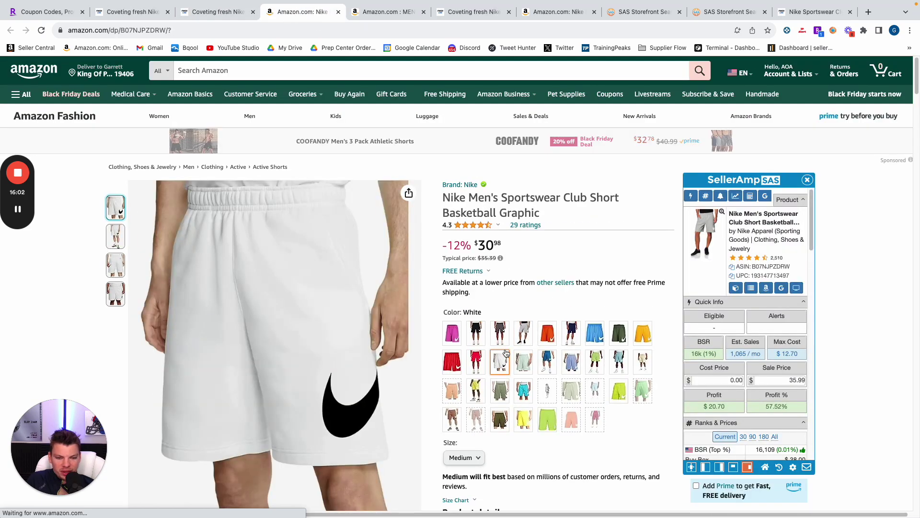
# - Examine the Keepa price and sales rank history for the white shorts in Medium
pyautogui.scroll(-10, 504, 350)
pyautogui.scroll(-8, 504, 349)
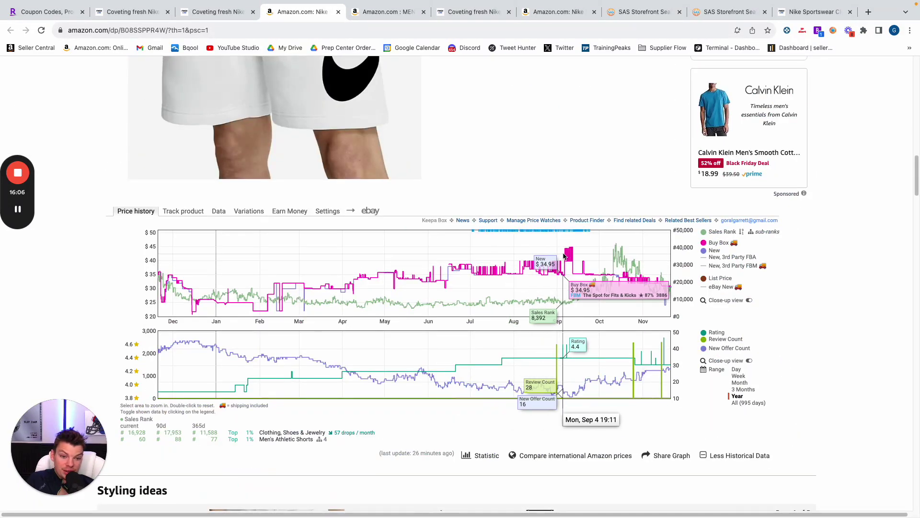
pyautogui.scroll(15, 572, 255)
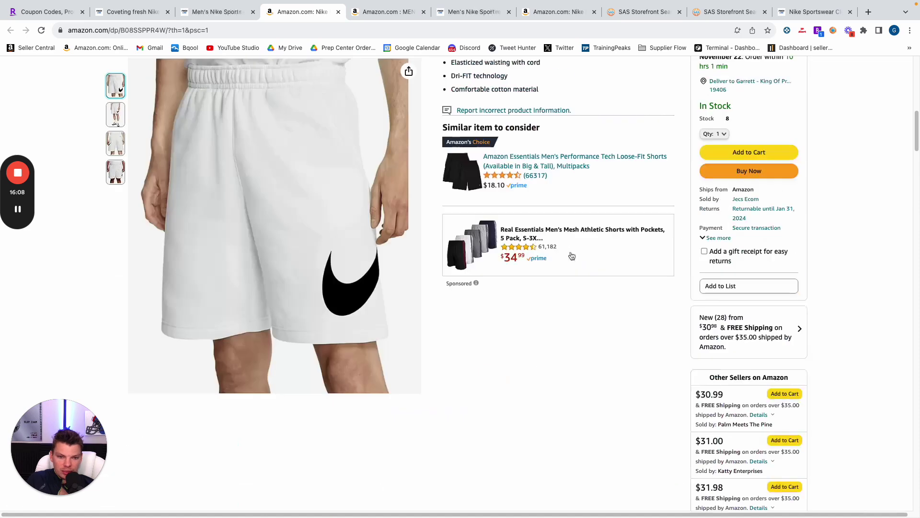
# - Select size Small for the white shorts on Amazon and recheck the price and sizes on the Finish Line page
pyautogui.click(463, 305)
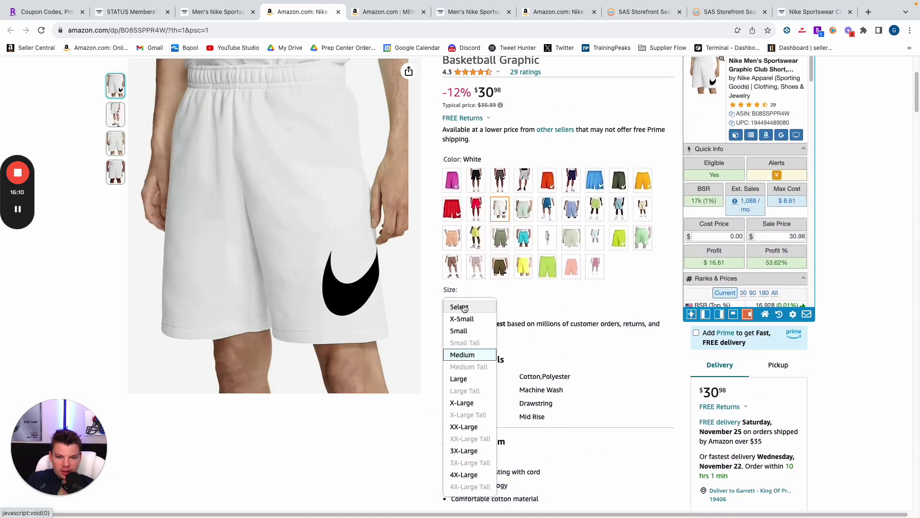
pyautogui.click(461, 332)
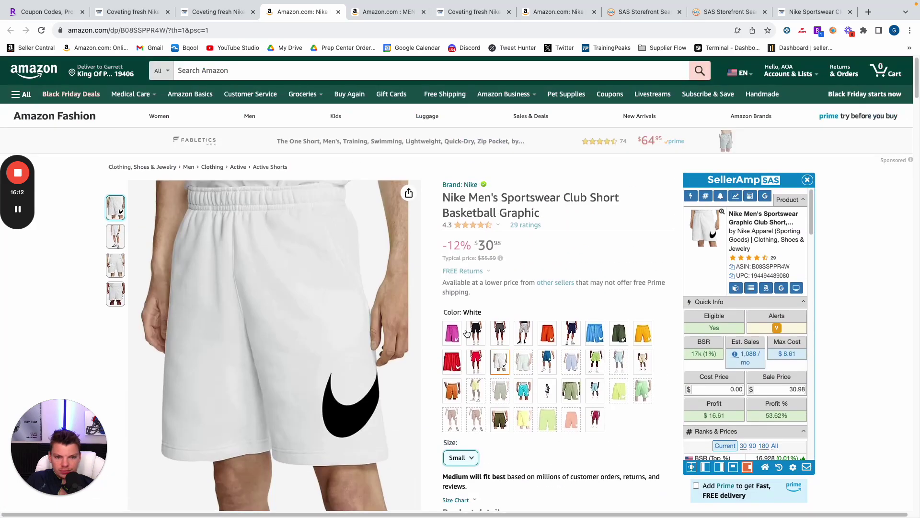
pyautogui.scroll(-4, 462, 288)
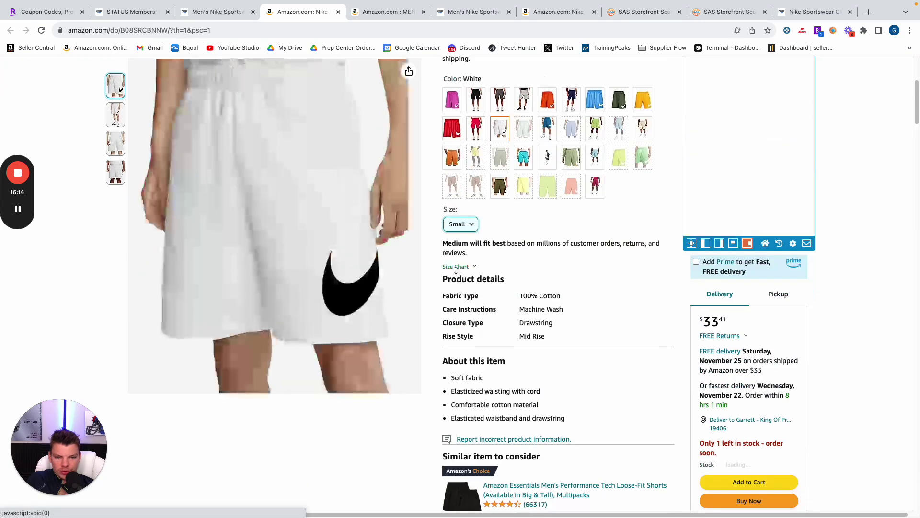
pyautogui.click(227, 12)
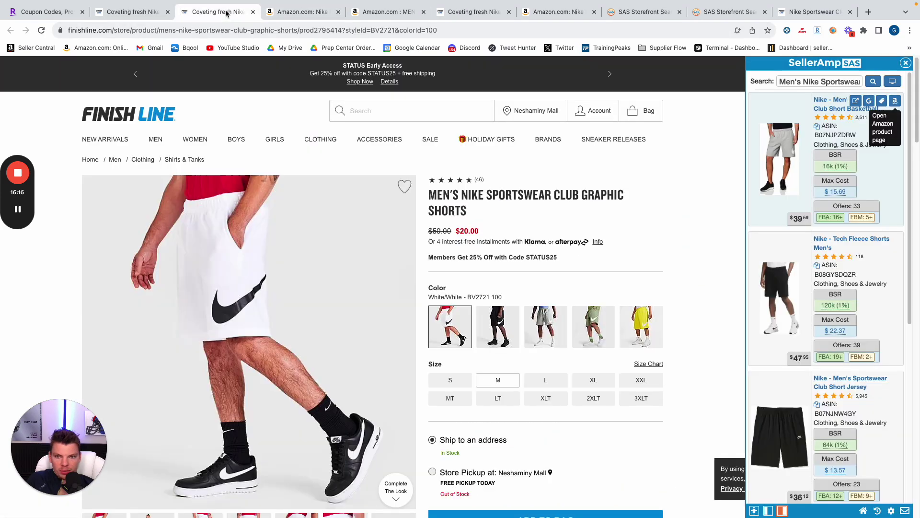
pyautogui.click(321, 13)
# - Set the SellerAmp cost price for the small white shorts to $16.00
pyautogui.scroll(4, 721, 335)
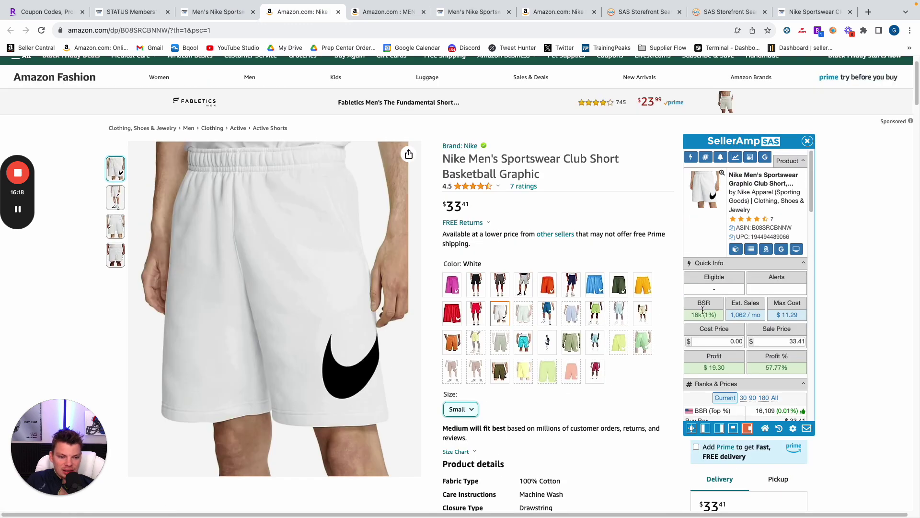
pyautogui.write('16')
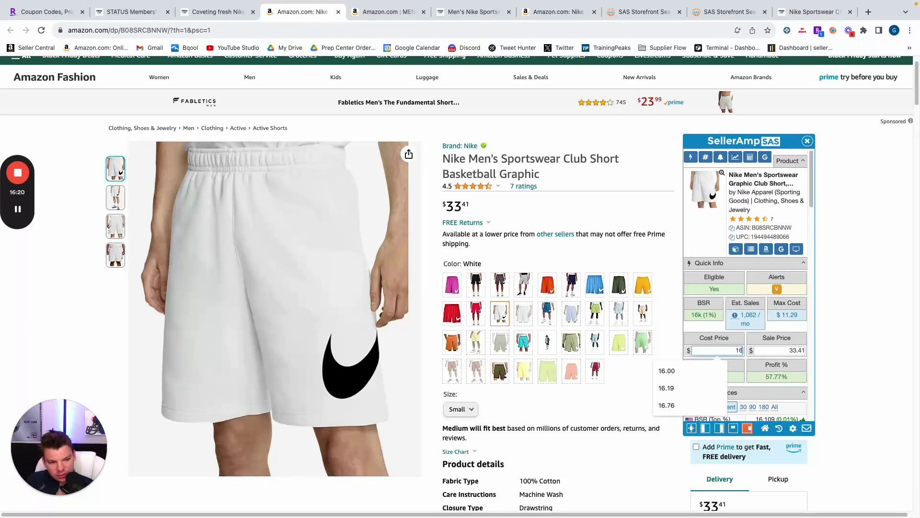
pyautogui.click(837, 364)
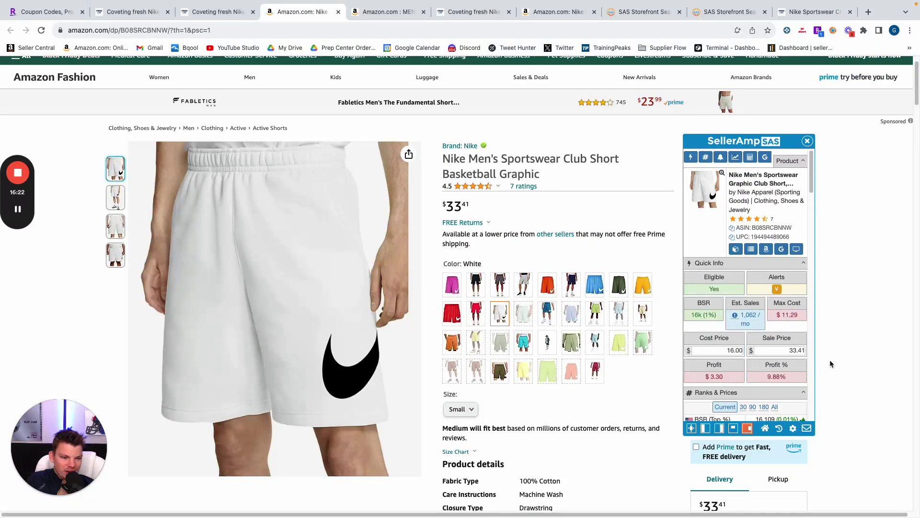
# - Compare the shorts' profit and ROI under FBM and FBA fulfilment in the profit calculator, leaving it on FBA
pyautogui.scroll(-10, 796, 358)
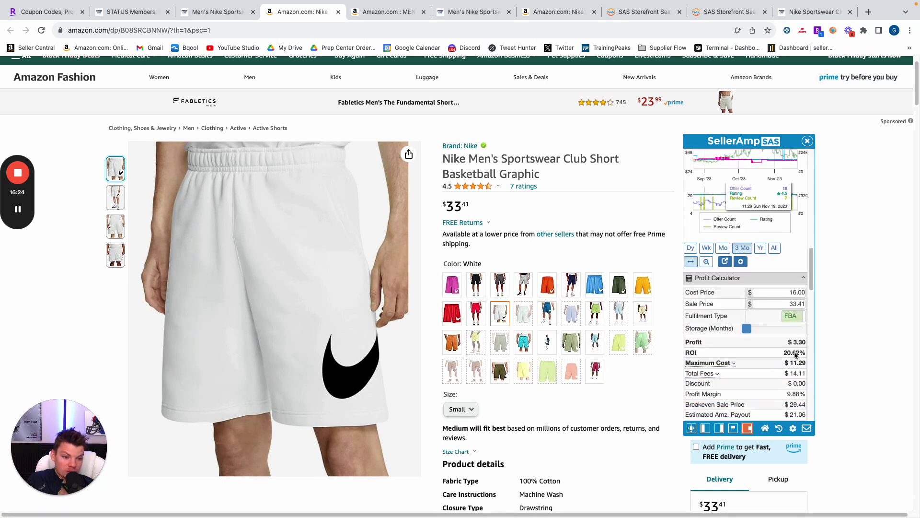
pyautogui.click(790, 254)
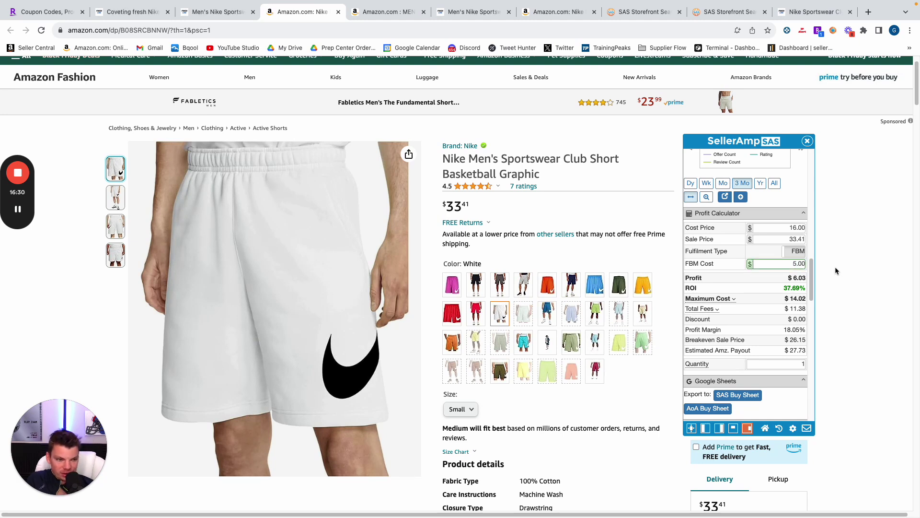
pyautogui.click(793, 255)
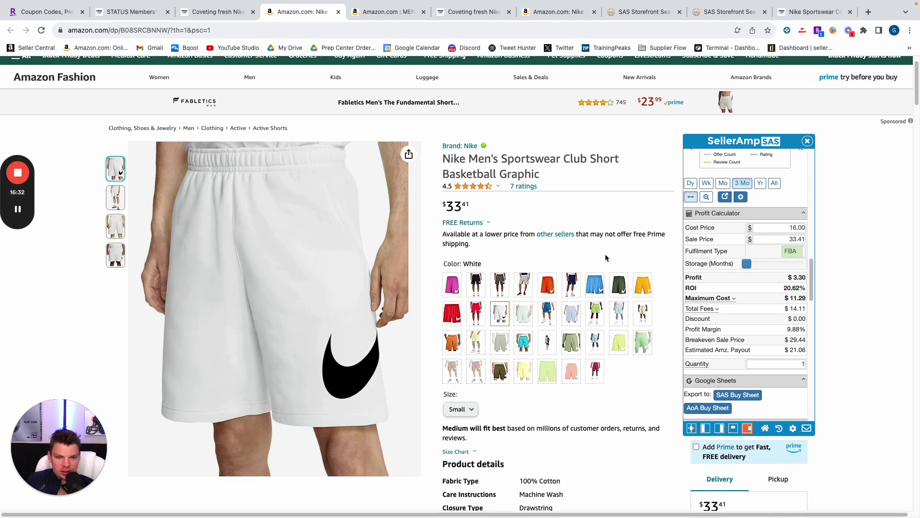
pyautogui.scroll(10, 706, 252)
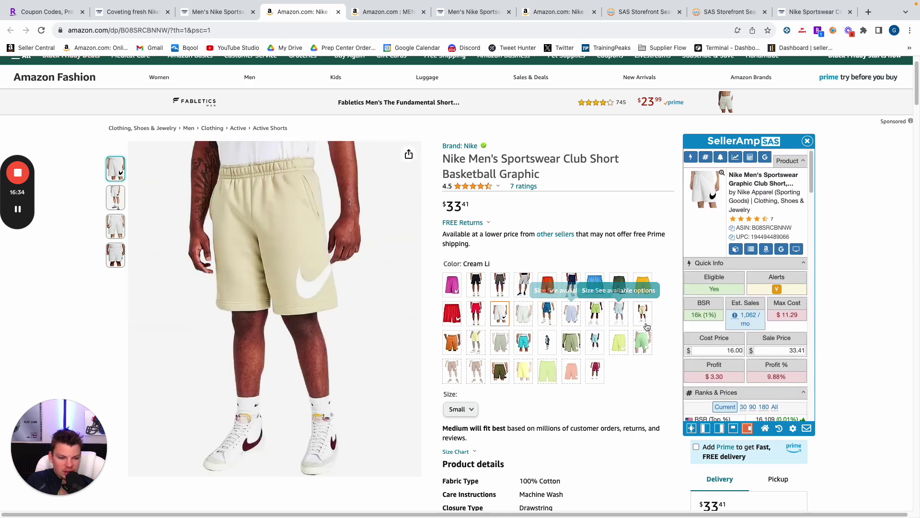
# - Change the size of the white shorts on the Amazon listing to Large
pyautogui.scroll(-2, 527, 340)
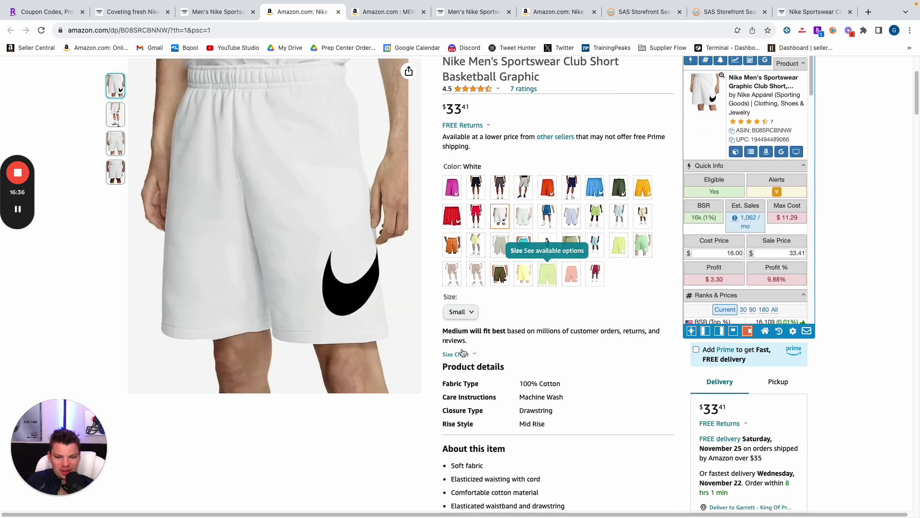
pyautogui.click(465, 312)
pyautogui.click(460, 202)
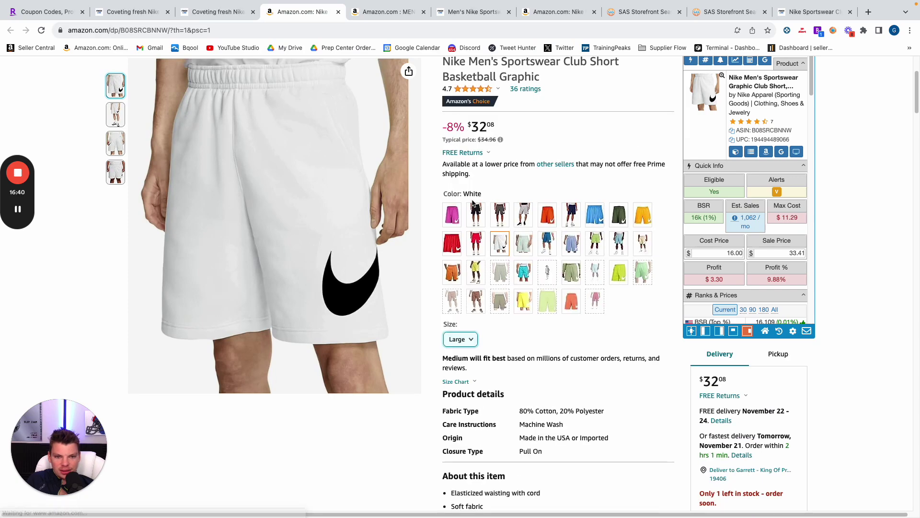
# - Examine the Keepa price history and sales rank chart for the Large white shorts
pyautogui.scroll(-4, 463, 320)
pyautogui.scroll(-3, 463, 320)
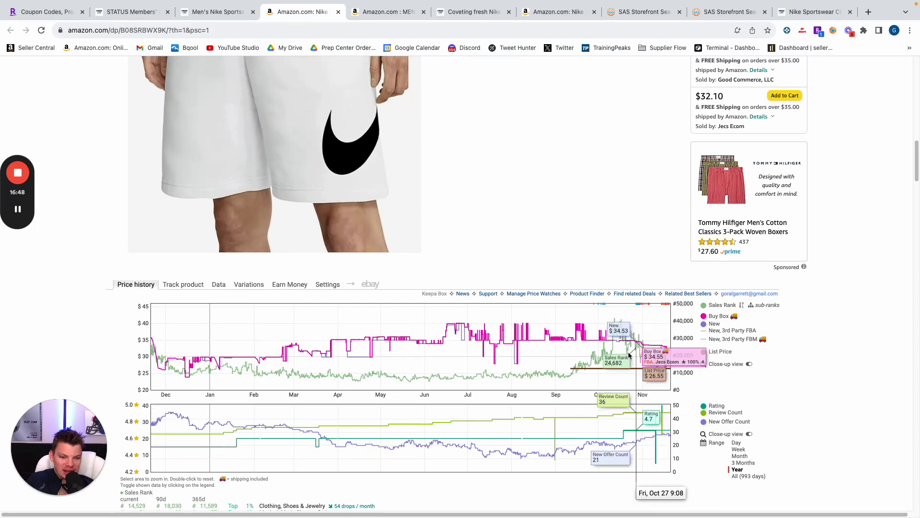
pyautogui.scroll(10, 576, 364)
# - Change the white shorts' size to X-Large and examine its Keepa price history and offer counts
pyautogui.click(463, 475)
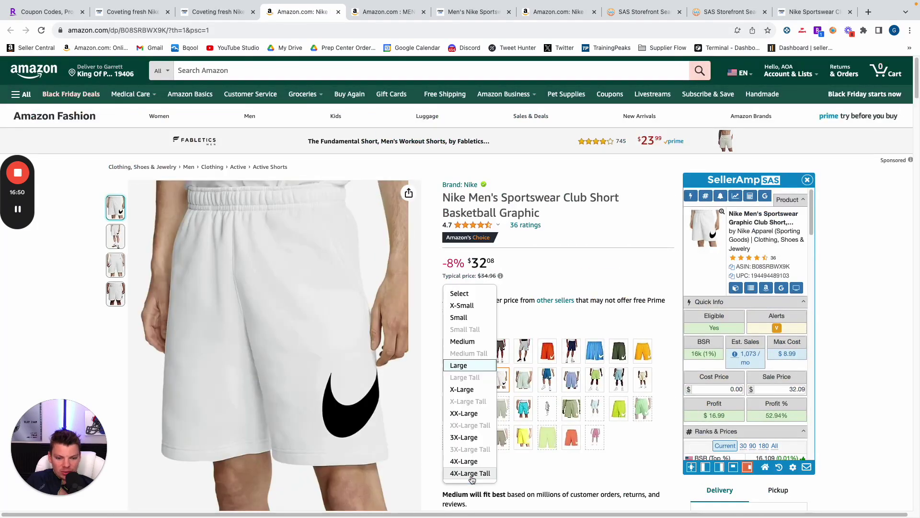
pyautogui.click(463, 396)
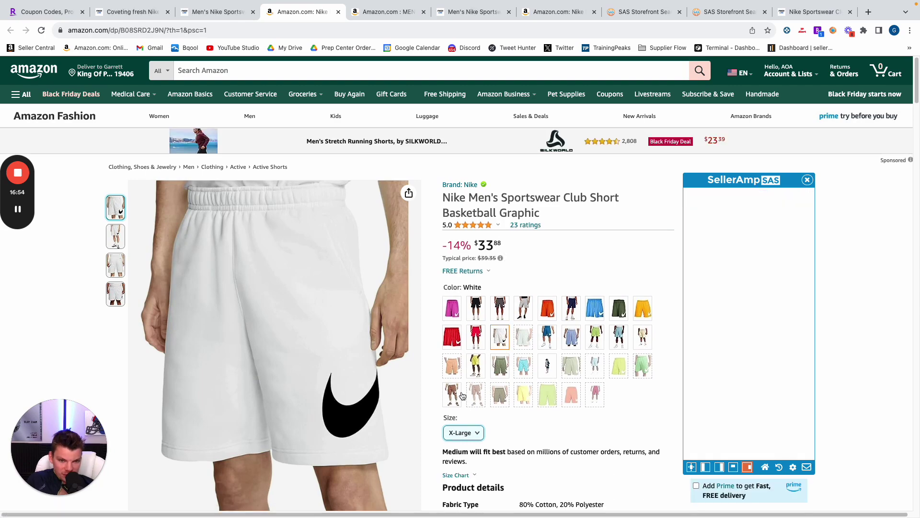
pyautogui.scroll(-7, 461, 395)
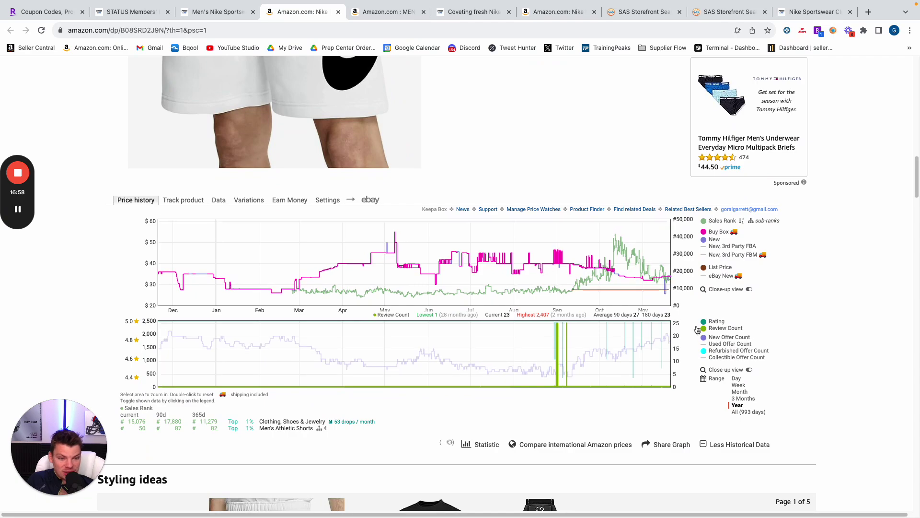
pyautogui.scroll(8, 652, 276)
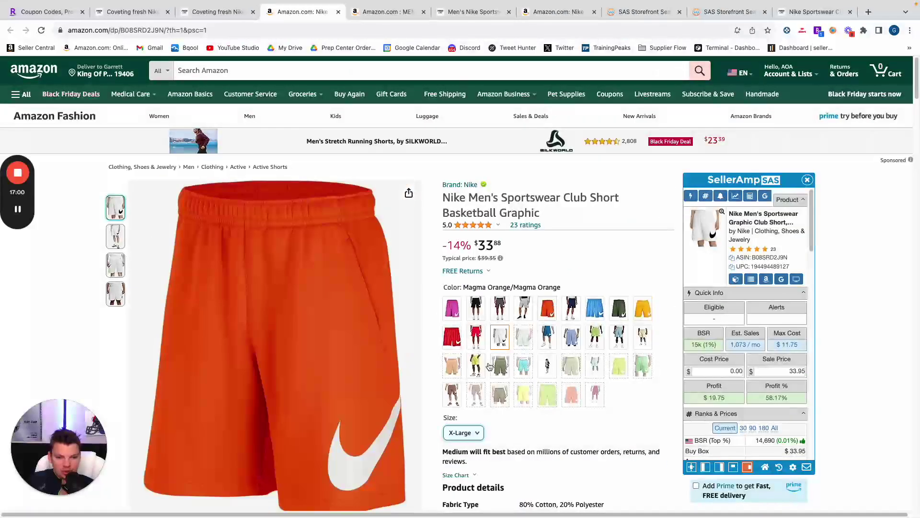
# - Change the white shorts' size to XX-Large and examine its Keepa Buy Box price history
pyautogui.click(472, 433)
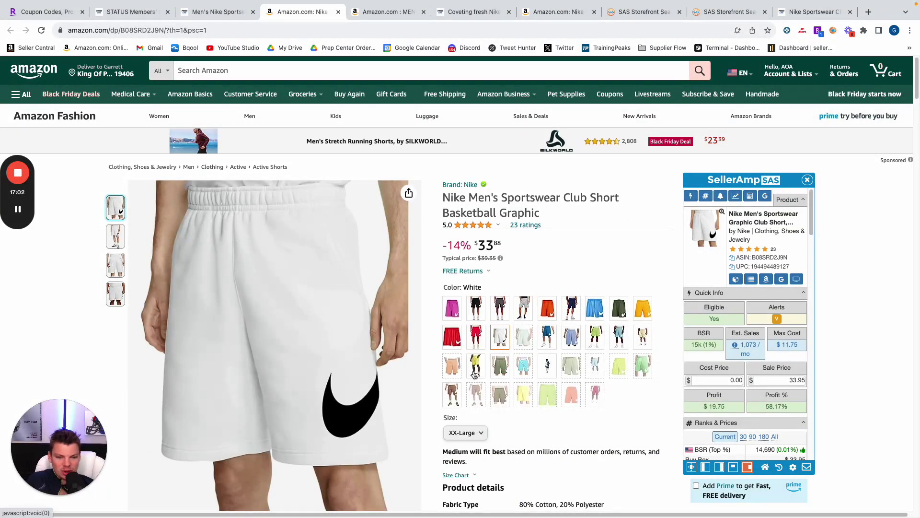
pyautogui.click(475, 373)
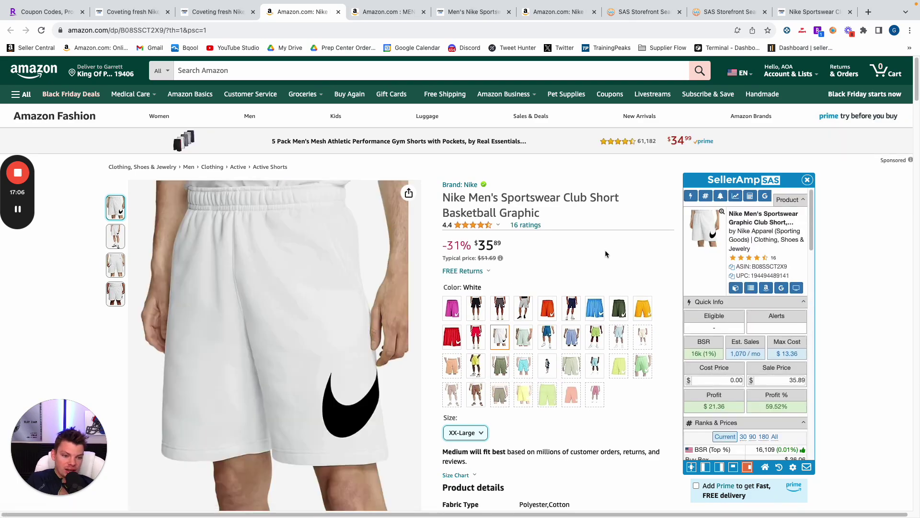
pyautogui.scroll(-8, 613, 268)
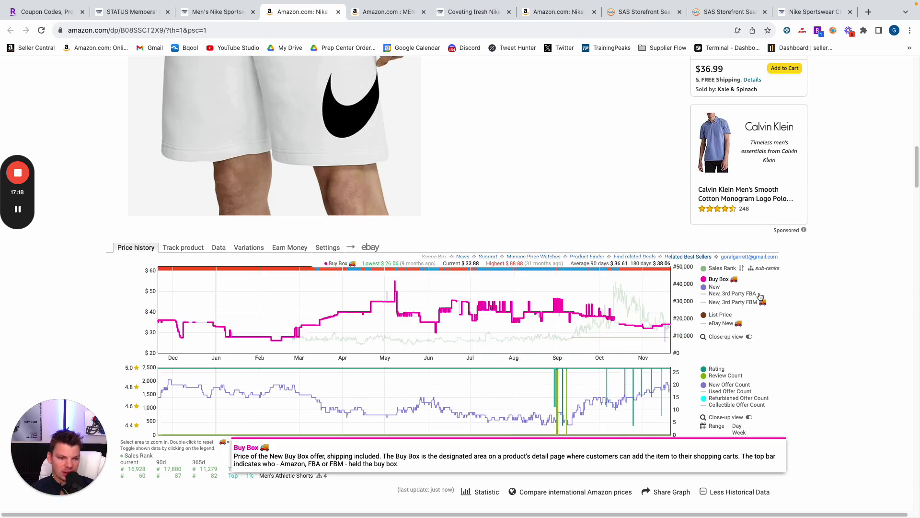
pyautogui.scroll(5, 766, 305)
pyautogui.scroll(5, 766, 306)
# - Review the live seller offers, stock and prices for the XX-Large white shorts in SellerAmp
pyautogui.scroll(-10, 769, 316)
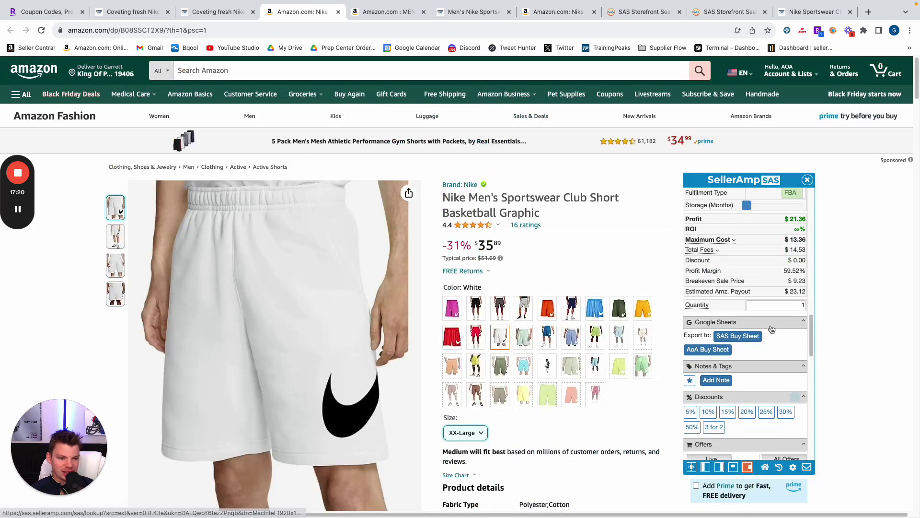
pyautogui.scroll(-6, 770, 325)
pyautogui.scroll(5, 772, 328)
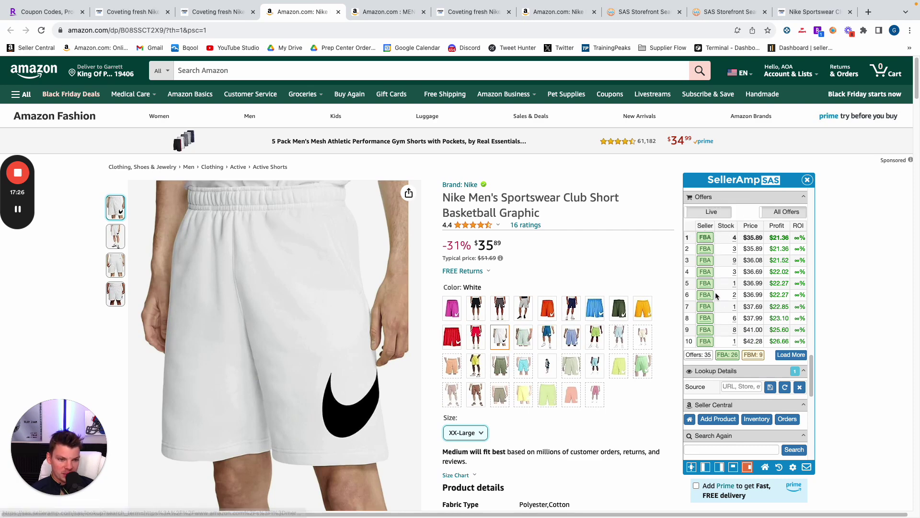
pyautogui.scroll(-10, 724, 287)
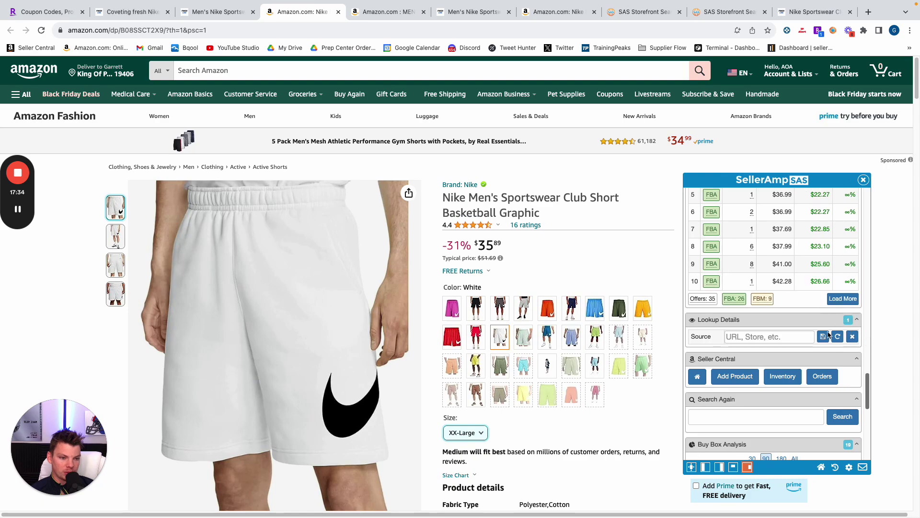
# - Sort the sellers in SellerAmp's Buy Box Analysis by most recent win and review their average prices
pyautogui.scroll(-8, 806, 341)
pyautogui.scroll(6, 800, 235)
pyautogui.scroll(-4, 803, 249)
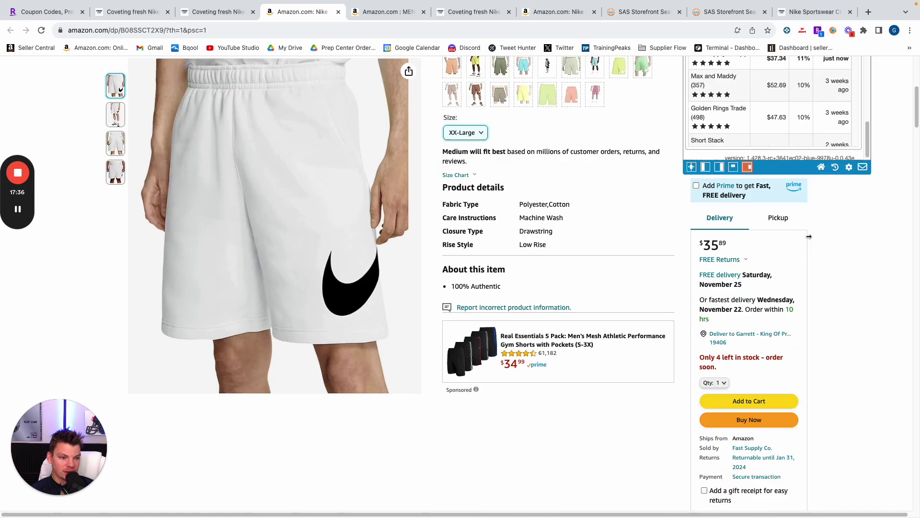
pyautogui.scroll(4, 801, 263)
pyautogui.scroll(2, 805, 240)
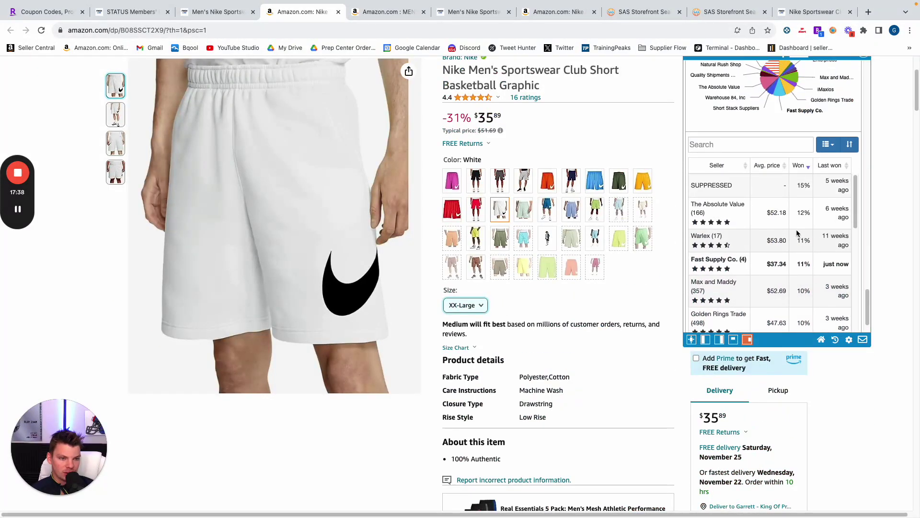
pyautogui.click(835, 168)
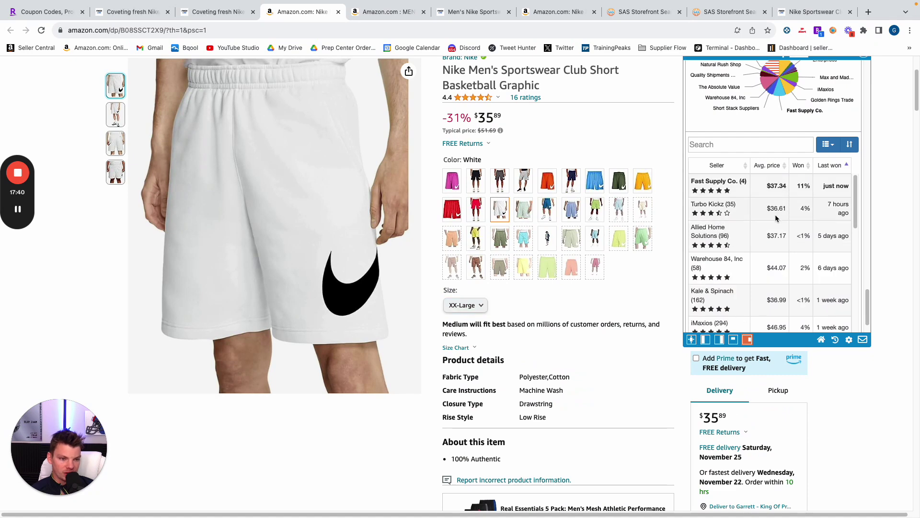
# - Set the SellerAmp cost price for the XX-Large white shorts to $16 and check the profit calculator
pyautogui.scroll(10, 733, 248)
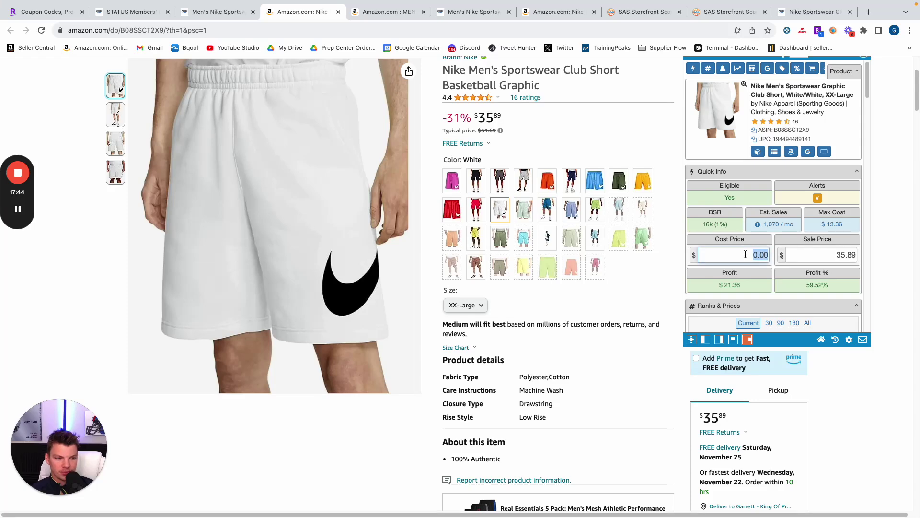
pyautogui.write('16')
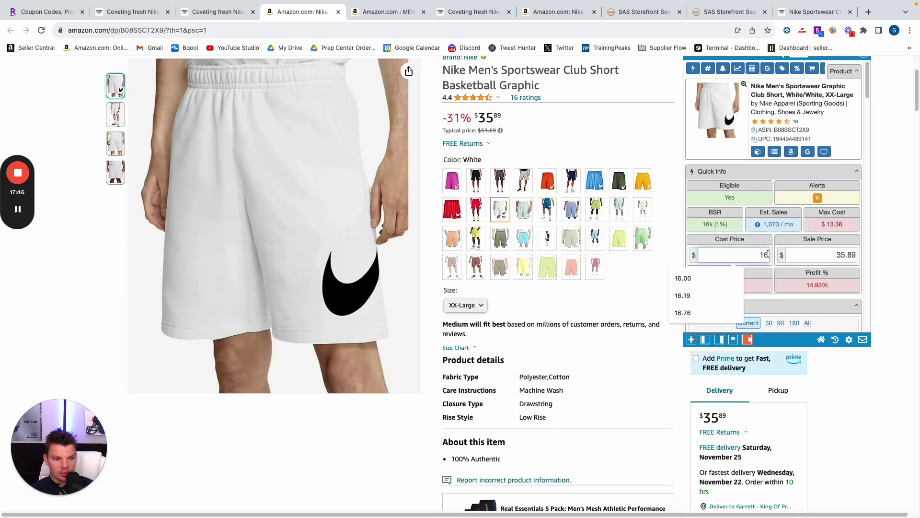
pyautogui.scroll(-5, 798, 259)
pyautogui.scroll(-10, 798, 259)
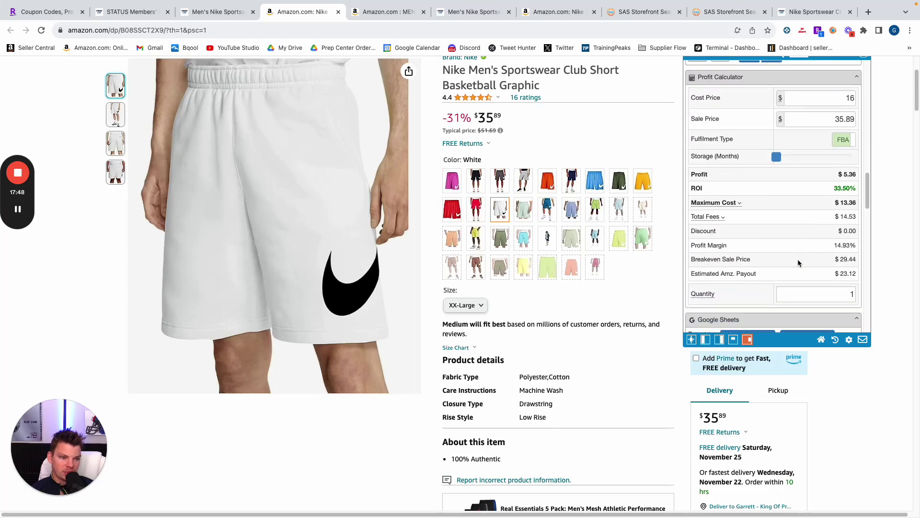
# - Switch the profit calculator's fulfilment type to FBM and set the FBM cost to $5.00
pyautogui.click(837, 131)
pyautogui.click(841, 148)
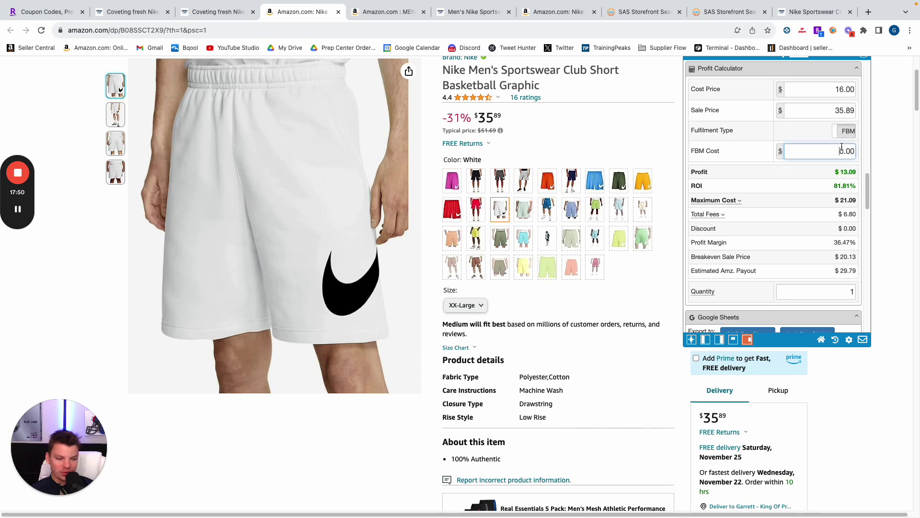
pyautogui.write('5')
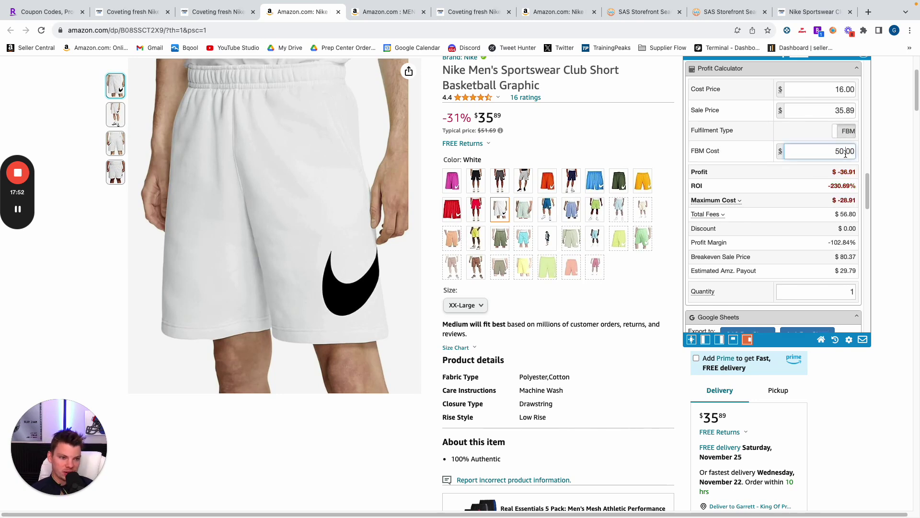
pyautogui.write('5')
pyautogui.click(878, 176)
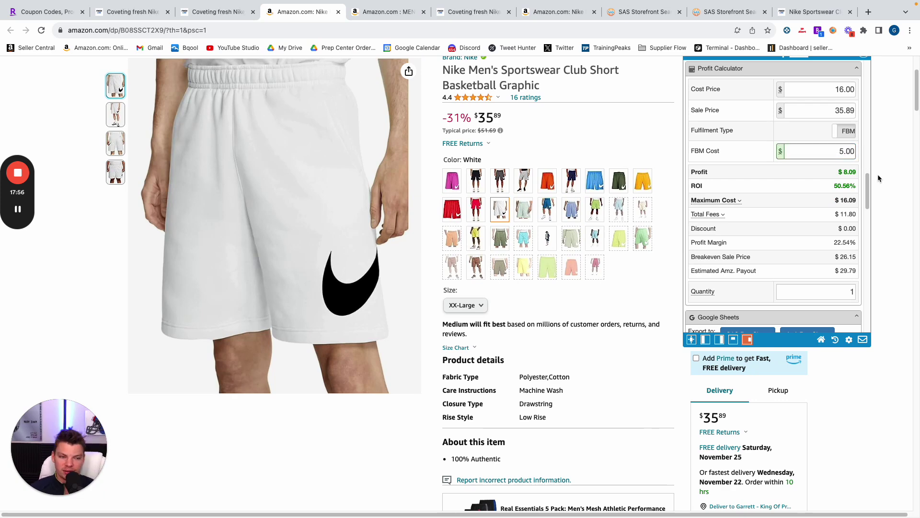
# - Review the XX-Large shorts' quick info, selling alerts and live offers with the FBM profit figures in SellerAmp
pyautogui.scroll(3, 618, 225)
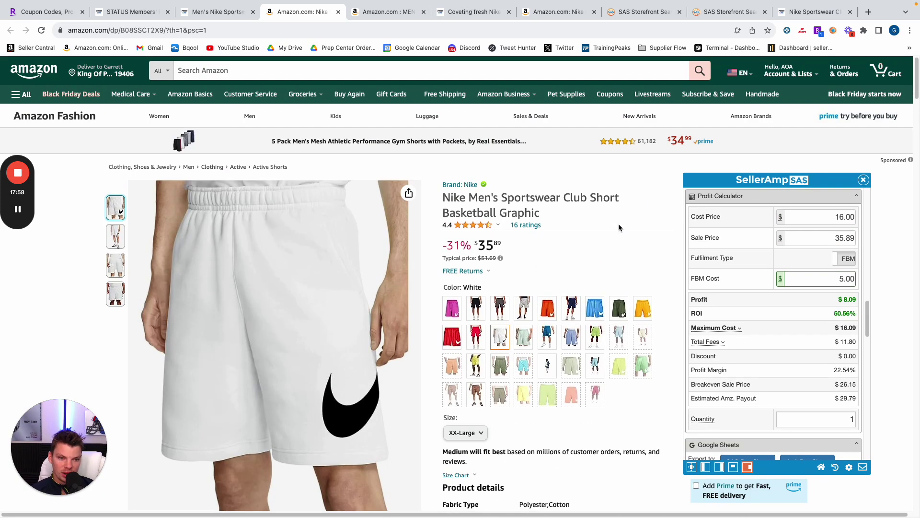
pyautogui.scroll(5, 773, 269)
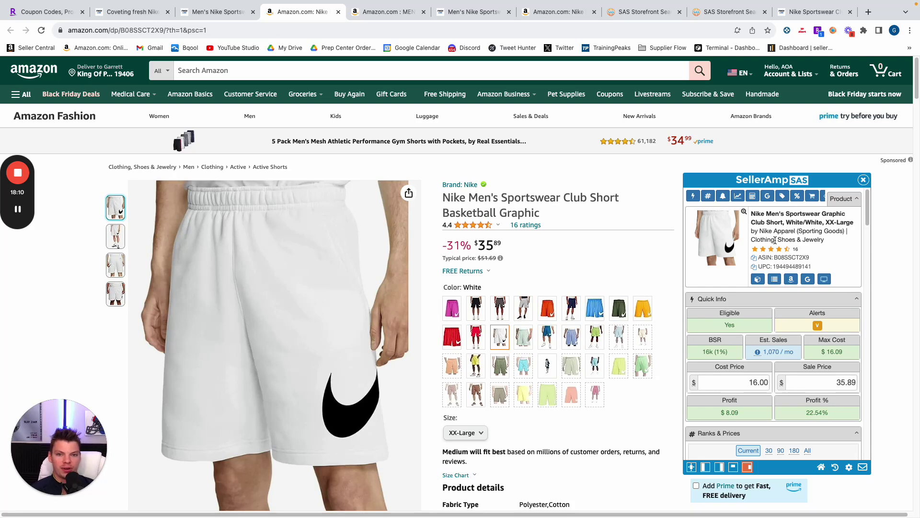
pyautogui.scroll(-15, 734, 383)
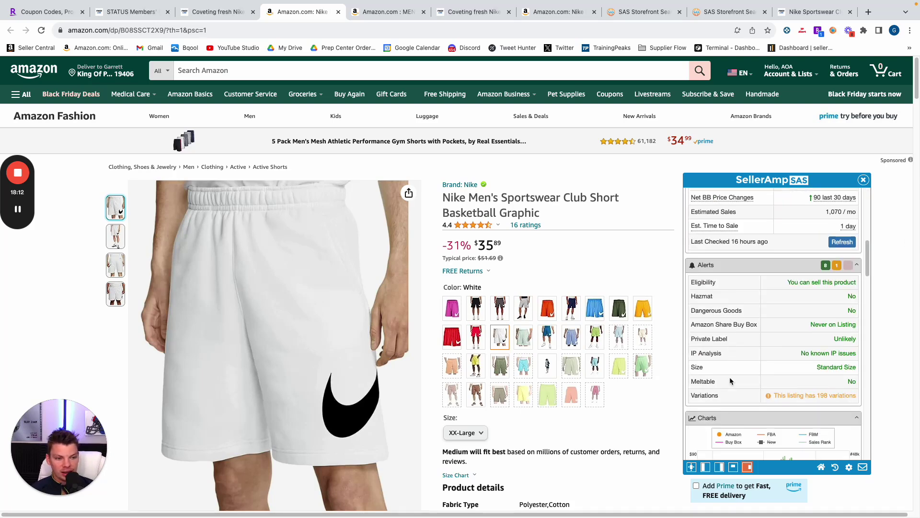
pyautogui.scroll(3, 722, 302)
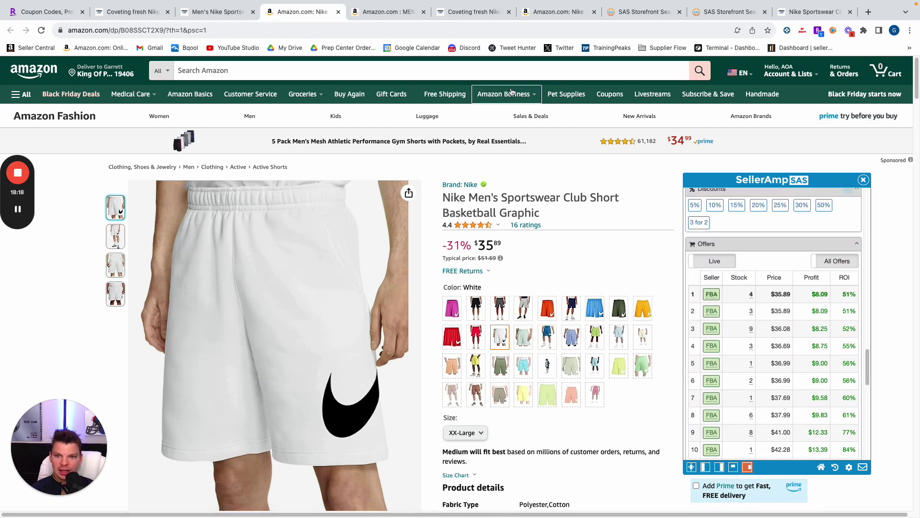
# - Recheck the white shorts on the Finish Line product page and compare them with the live FBA offers on Amazon
pyautogui.click(134, 14)
pyautogui.click(219, 15)
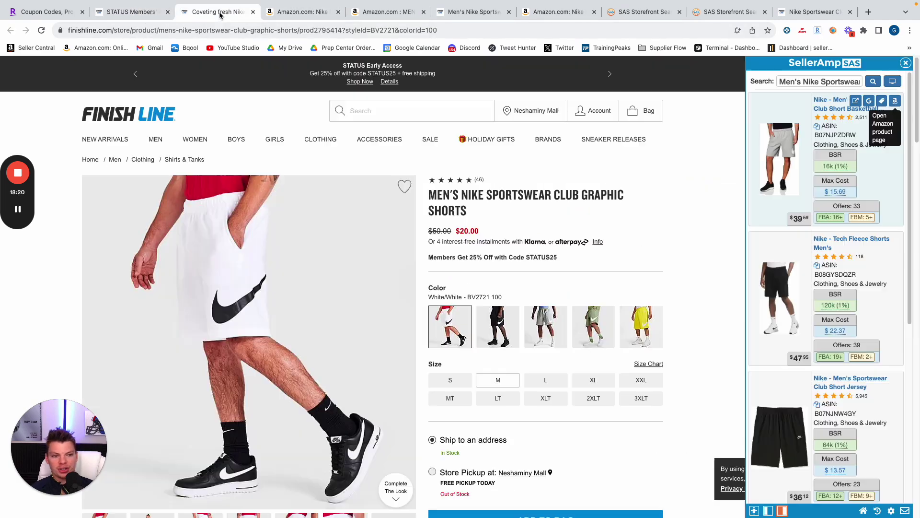
pyautogui.click(308, 14)
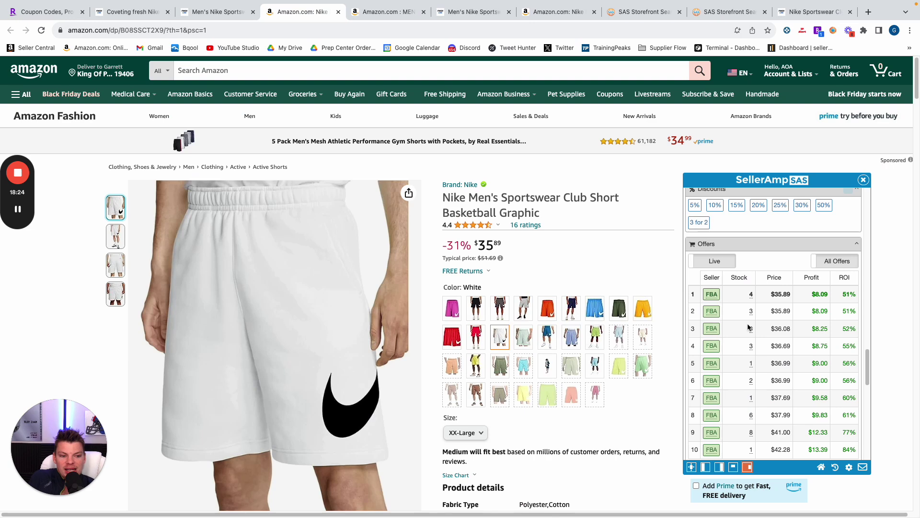
pyautogui.moveTo(714, 317)
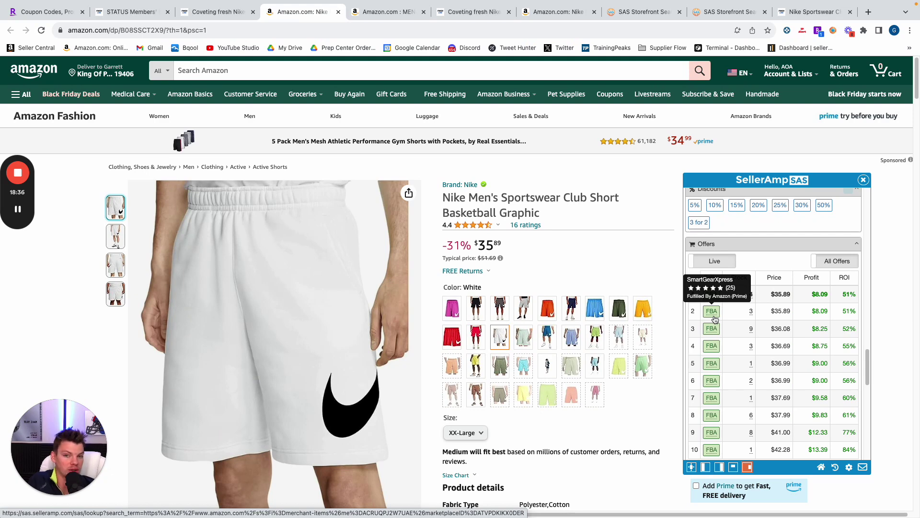
# - Check the shorts' other colors on Finish Line, including Oil Green, for price and available sizes
pyautogui.click(218, 13)
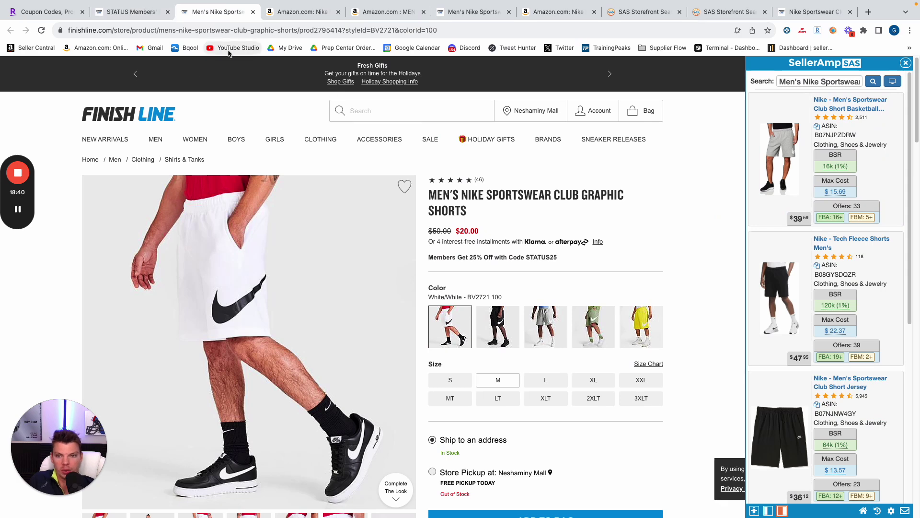
pyautogui.click(133, 14)
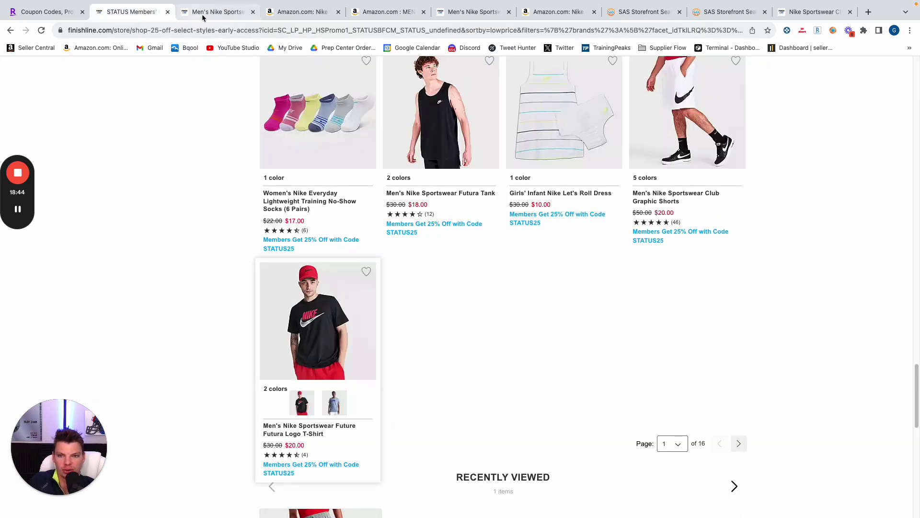
pyautogui.click(227, 16)
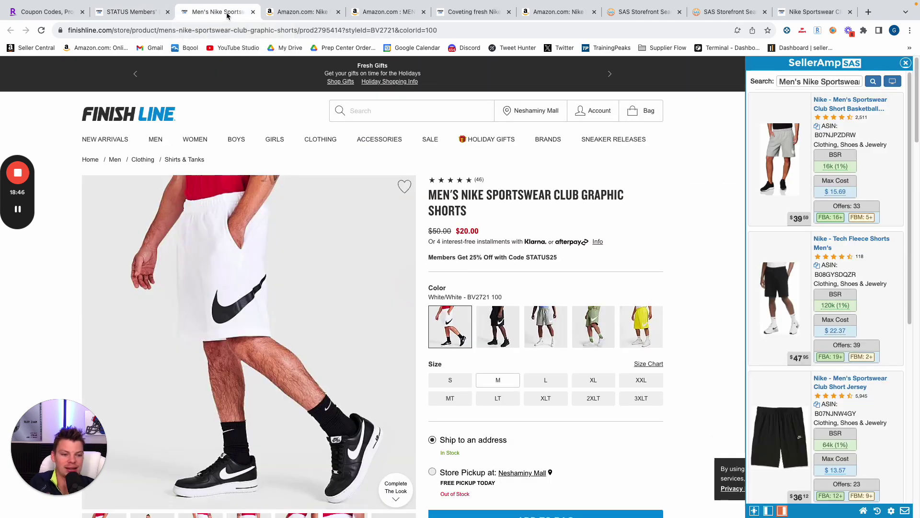
pyautogui.click(560, 344)
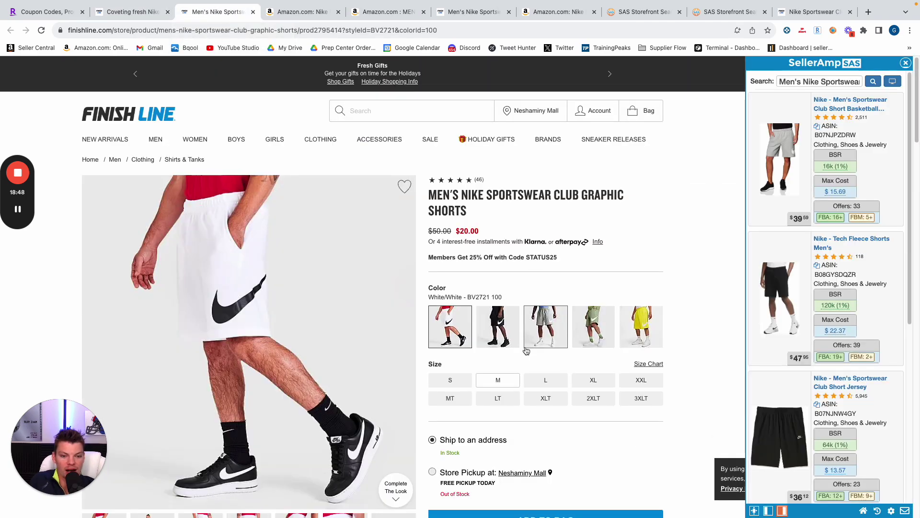
pyautogui.click(590, 334)
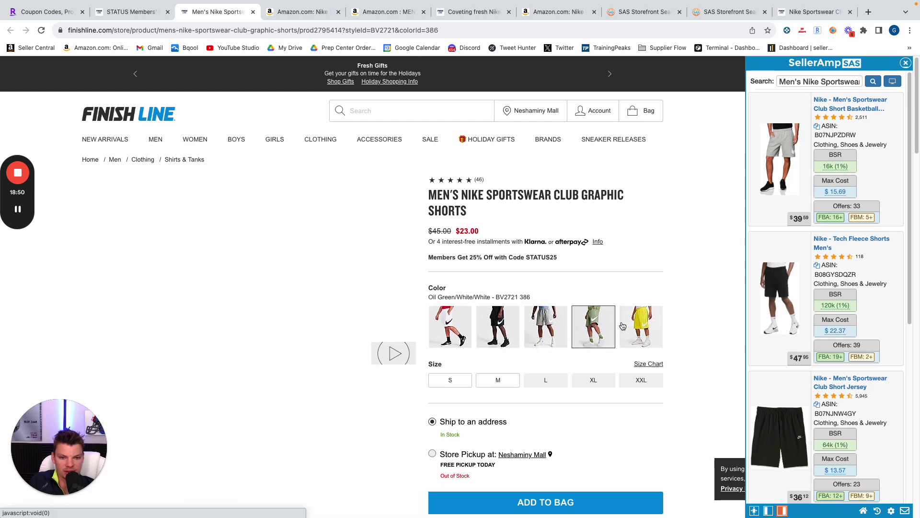
pyautogui.click(586, 324)
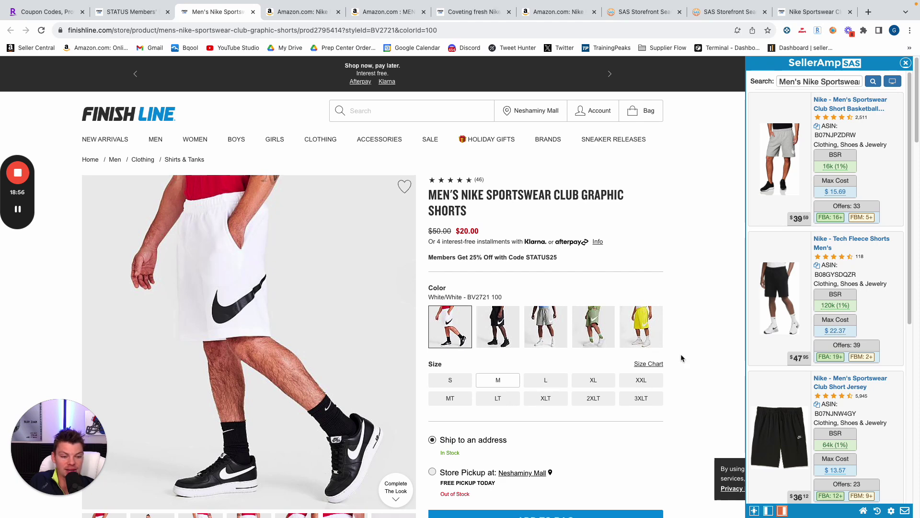
# - Open the Men's Nike Sportswear Futura Tank from the Finish Line sale list, then open its matching Amazon listing through SellerAmp
pyautogui.click(117, 15)
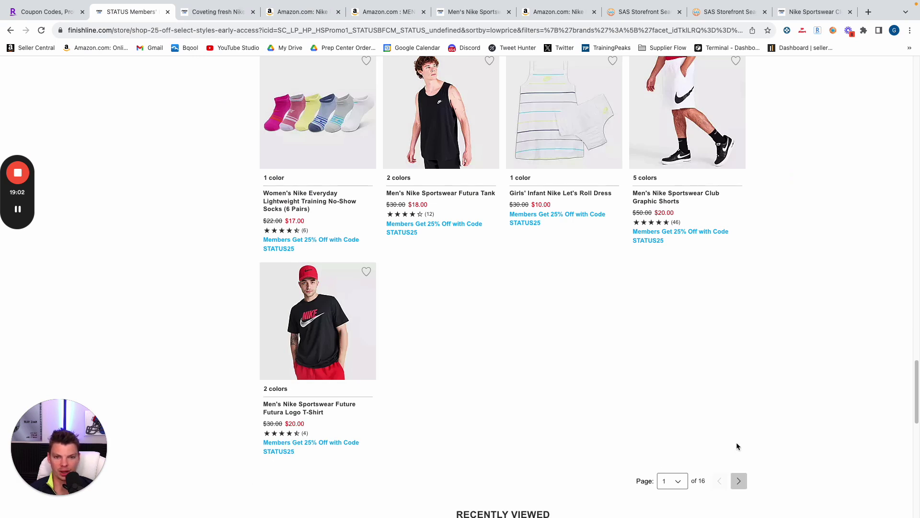
pyautogui.moveTo(435, 180)
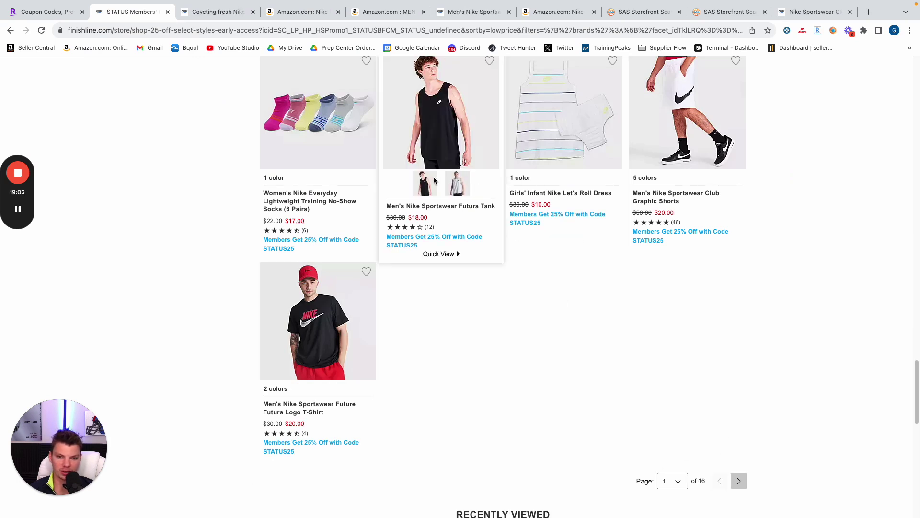
pyautogui.click(437, 135)
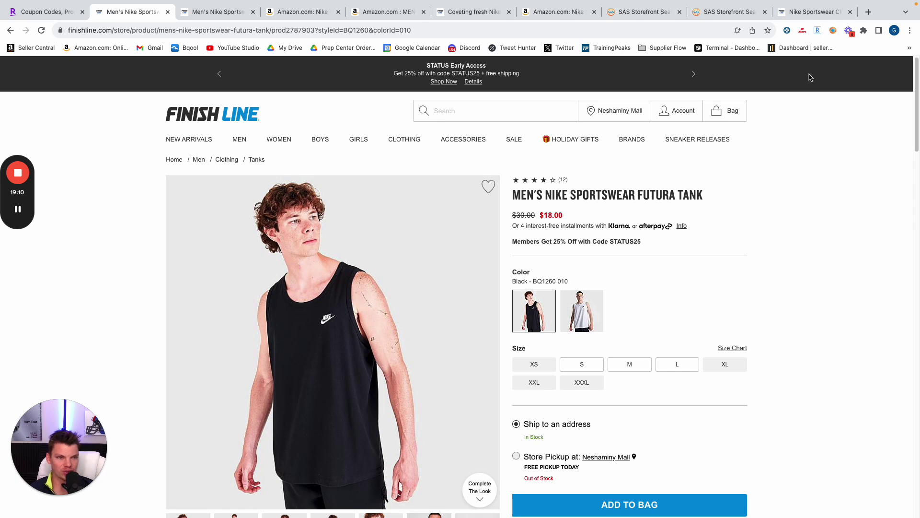
pyautogui.click(834, 31)
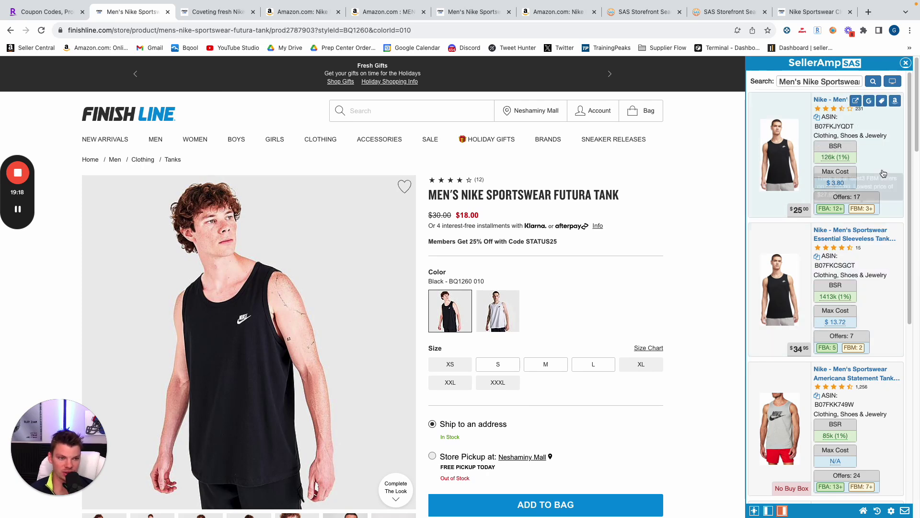
pyautogui.click(890, 105)
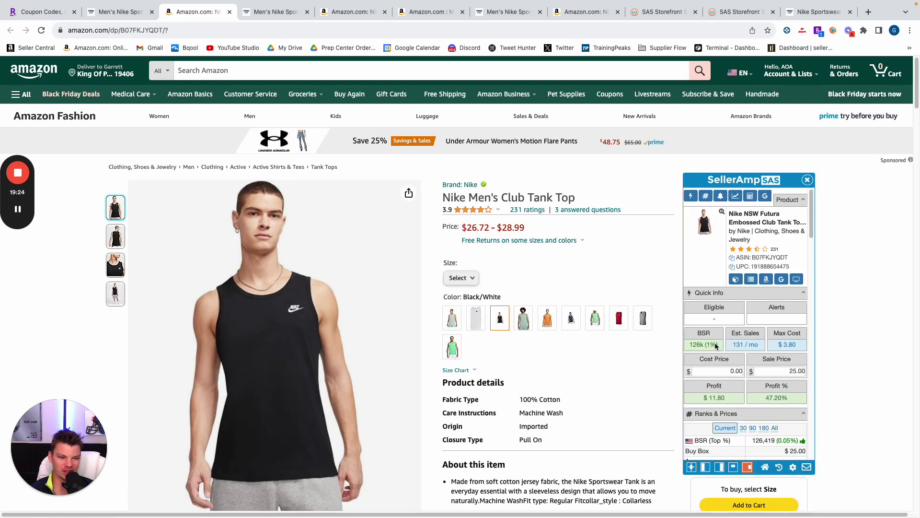
# - Examine the tank top's one-year Keepa price and sales rank history on the Amazon listing
pyautogui.scroll(-4, 556, 363)
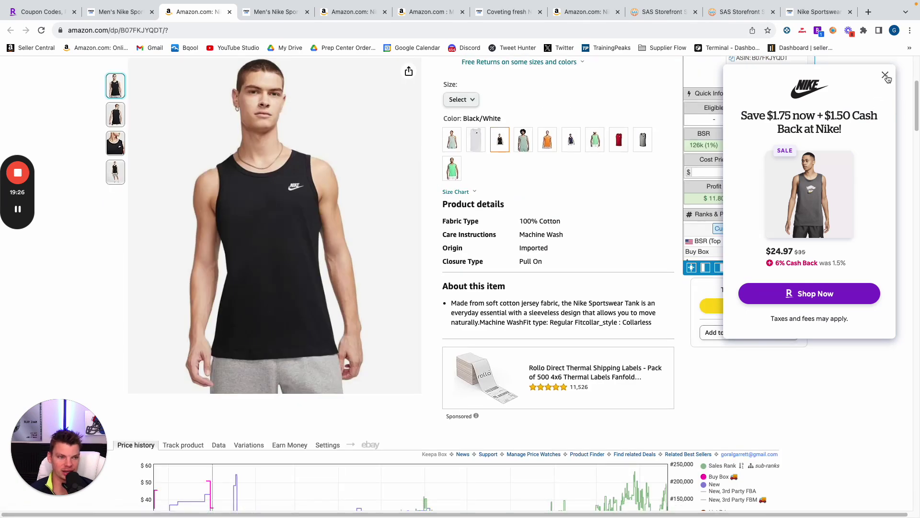
pyautogui.scroll(-5, 553, 366)
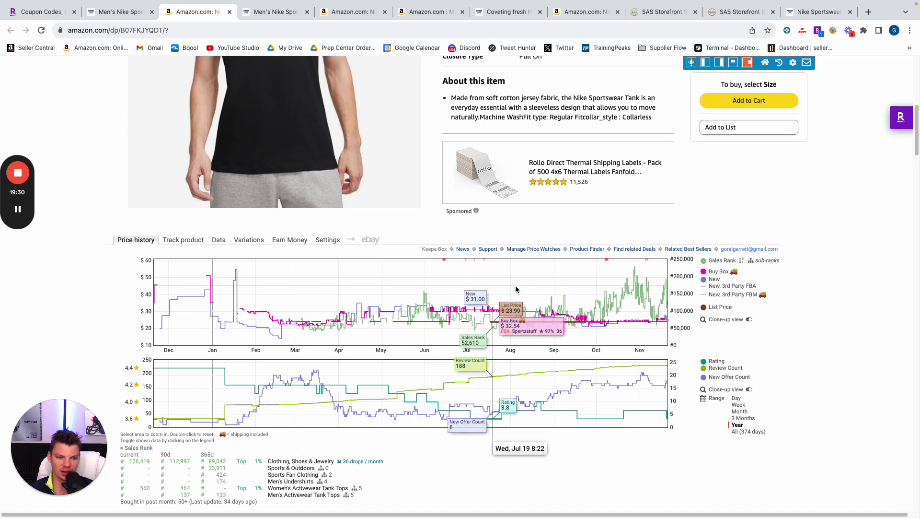
pyautogui.scroll(10, 454, 296)
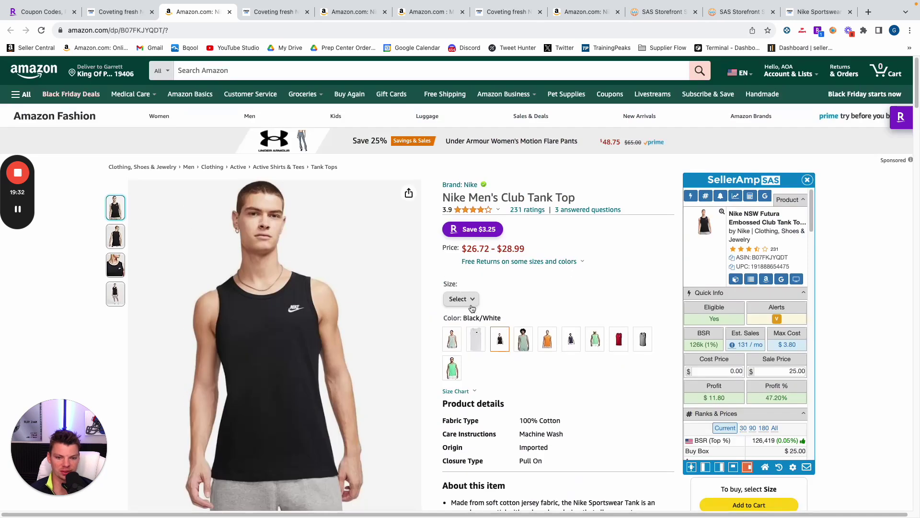
# - Switch the black tank's size to Small and then Large, and show Large's Keepa history for 3 months
pyautogui.click(473, 305)
pyautogui.click(464, 314)
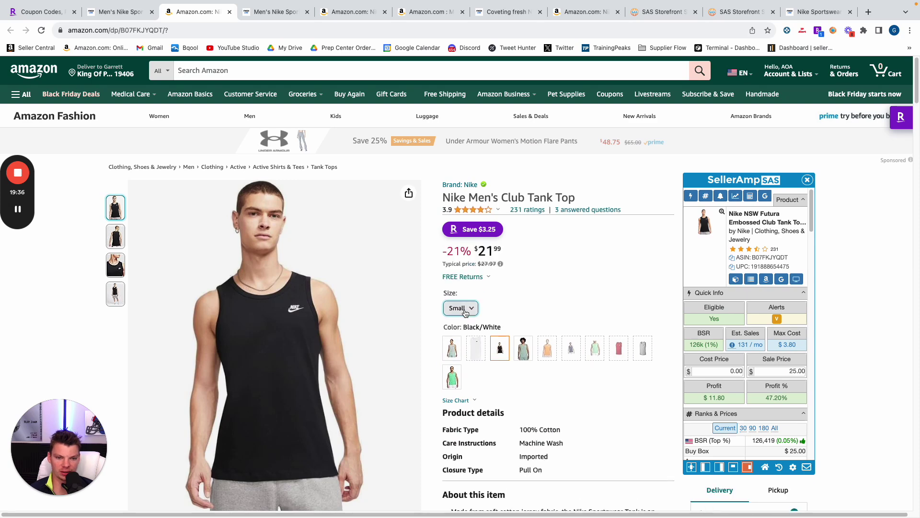
pyautogui.click(471, 311)
pyautogui.click(463, 345)
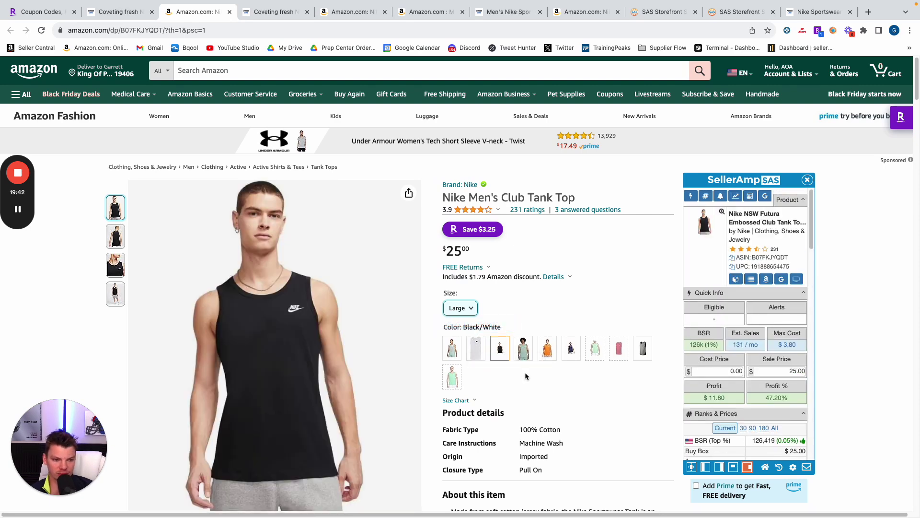
pyautogui.scroll(-8, 523, 372)
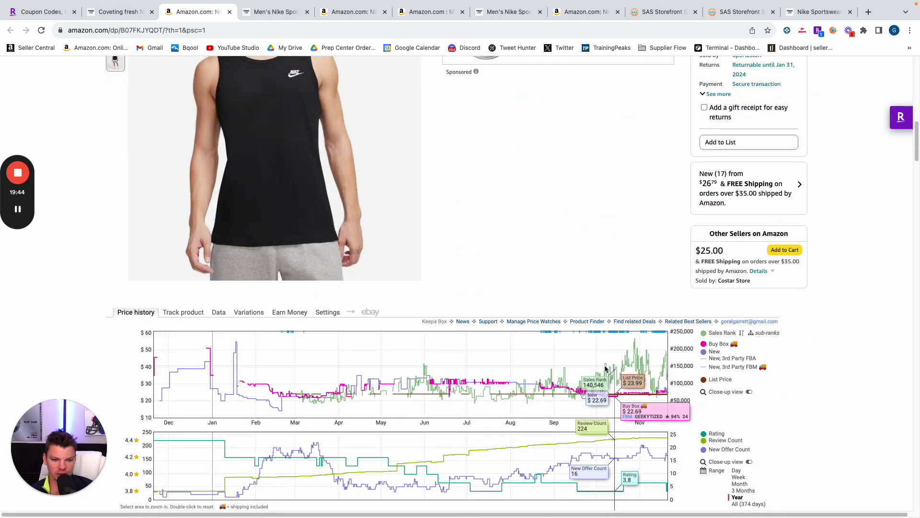
pyautogui.scroll(-2, 545, 365)
pyautogui.click(742, 410)
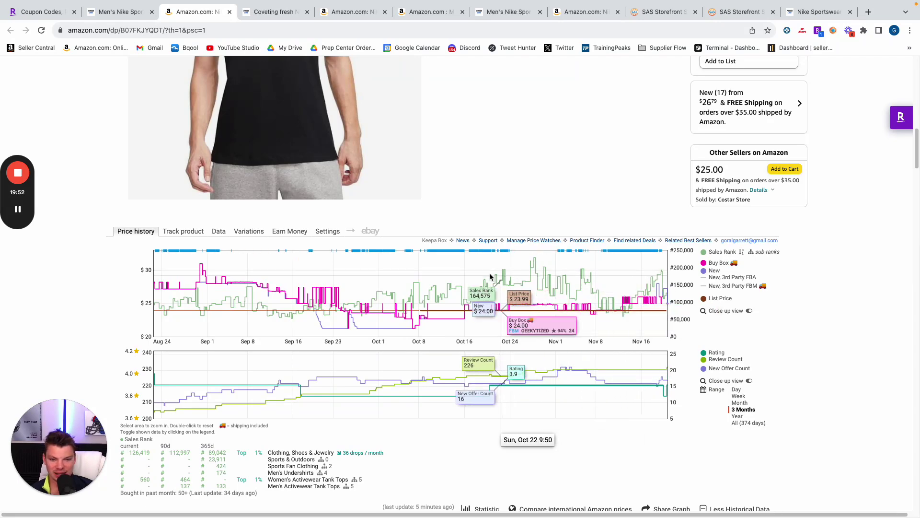
# - Recheck the tank's price on Finish Line and set the Large tank's SellerAmp cost price to 18*.75
pyautogui.scroll(4, 487, 268)
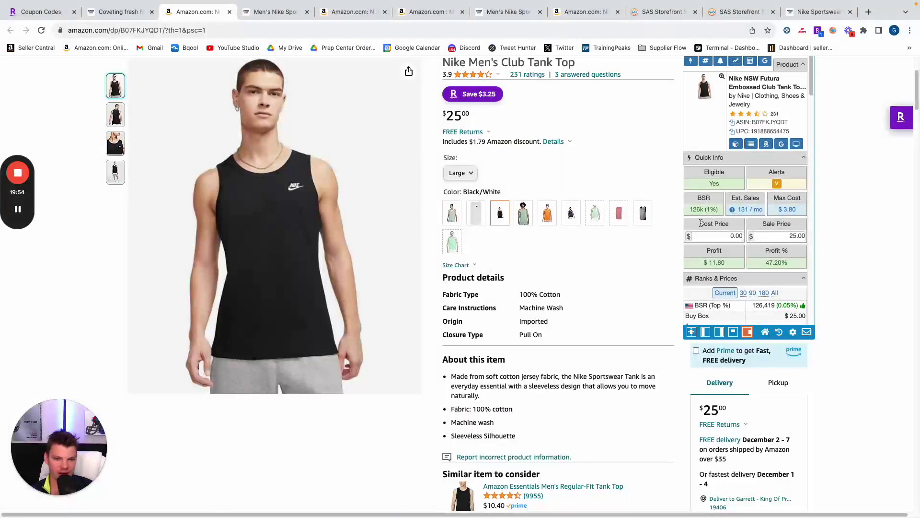
pyautogui.click(130, 12)
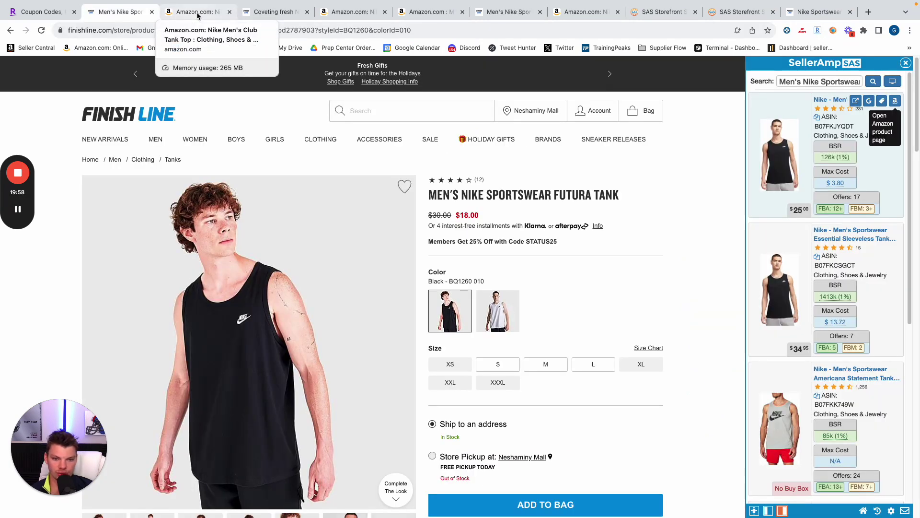
pyautogui.click(198, 12)
pyautogui.click(729, 235)
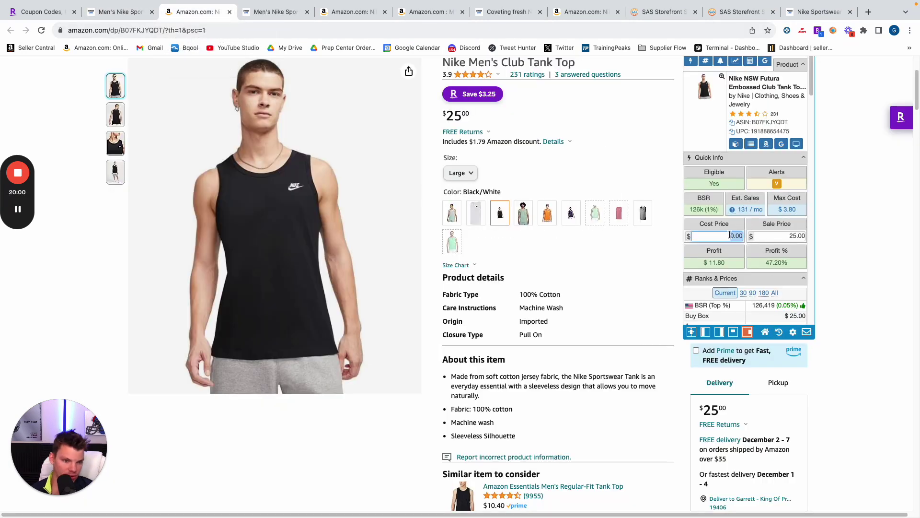
pyautogui.write('18')
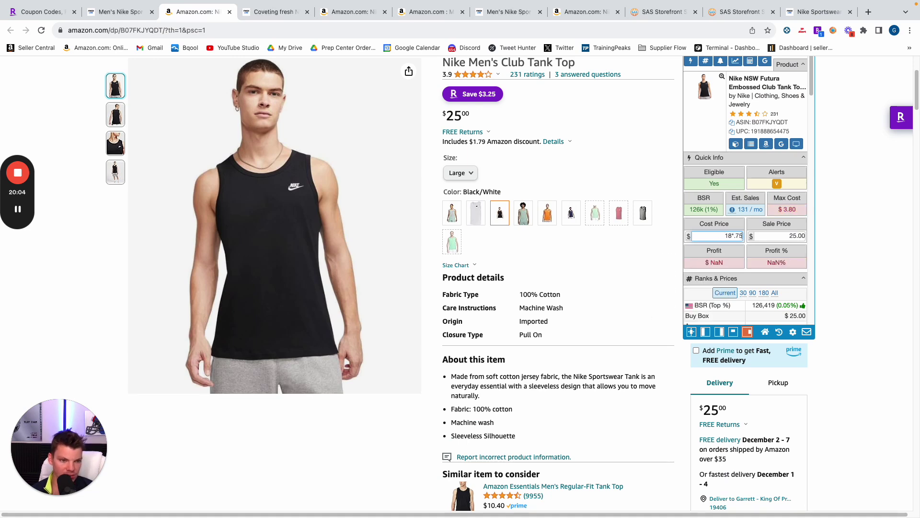
# - Switch the Large tank's fulfilment type to FBM with an FBM cost of $5, and review the profit figures
pyautogui.scroll(-10, 793, 239)
pyautogui.click(796, 223)
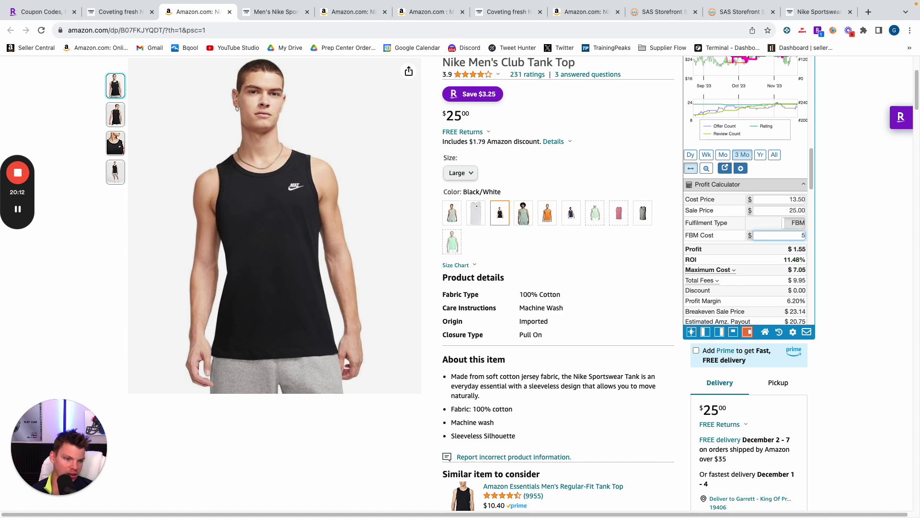
pyautogui.scroll(15, 811, 232)
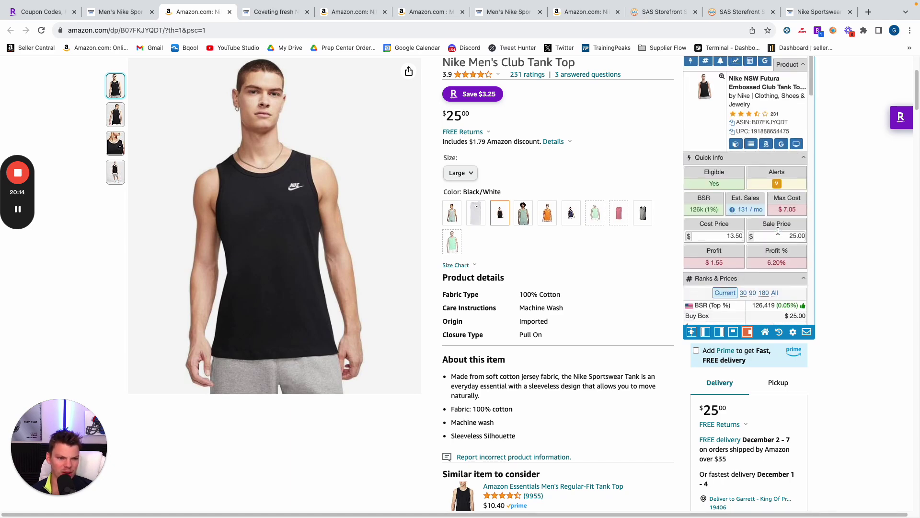
pyautogui.scroll(-2, 772, 236)
pyautogui.scroll(2, 773, 234)
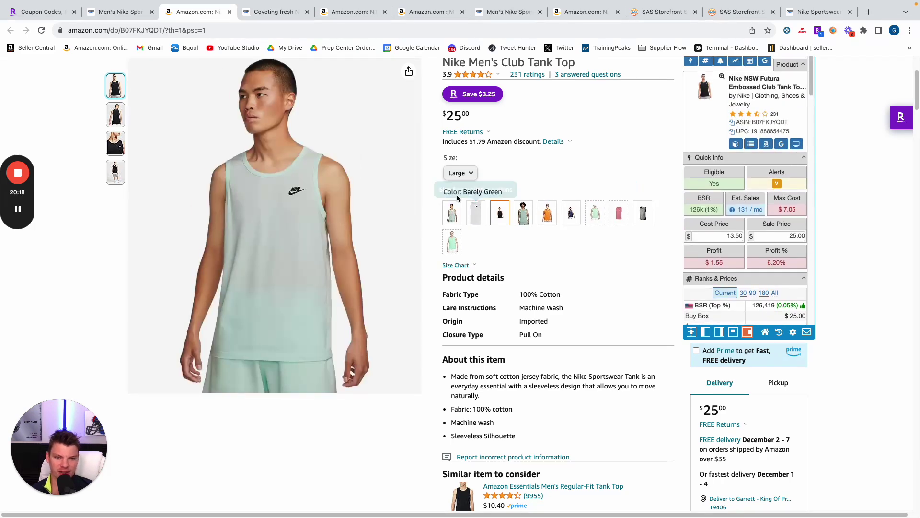
# - Select size X-Large for the black tank and show its Keepa price history for 3 months
pyautogui.click(460, 173)
pyautogui.click(464, 224)
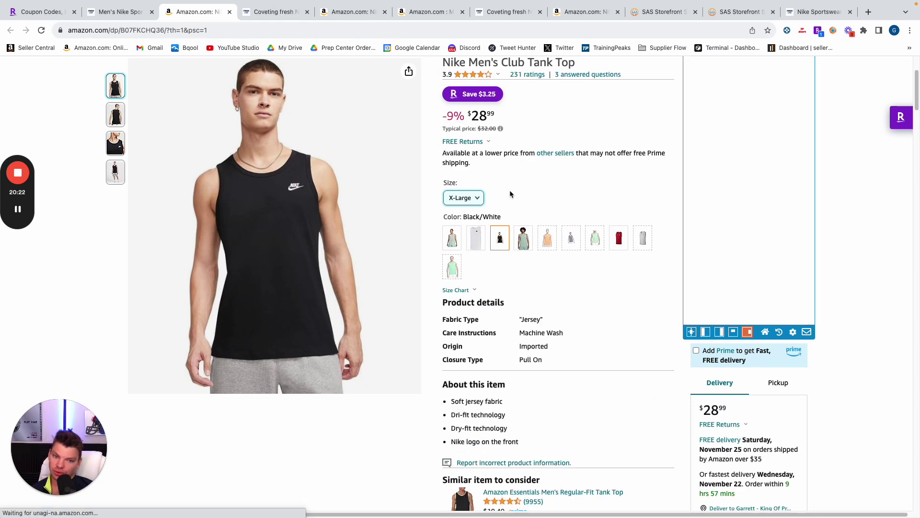
pyautogui.scroll(-15, 549, 201)
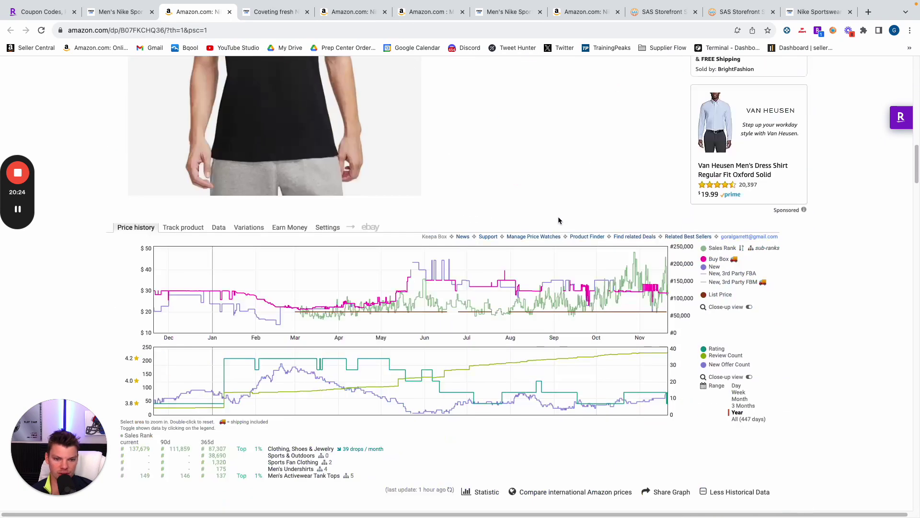
pyautogui.click(743, 406)
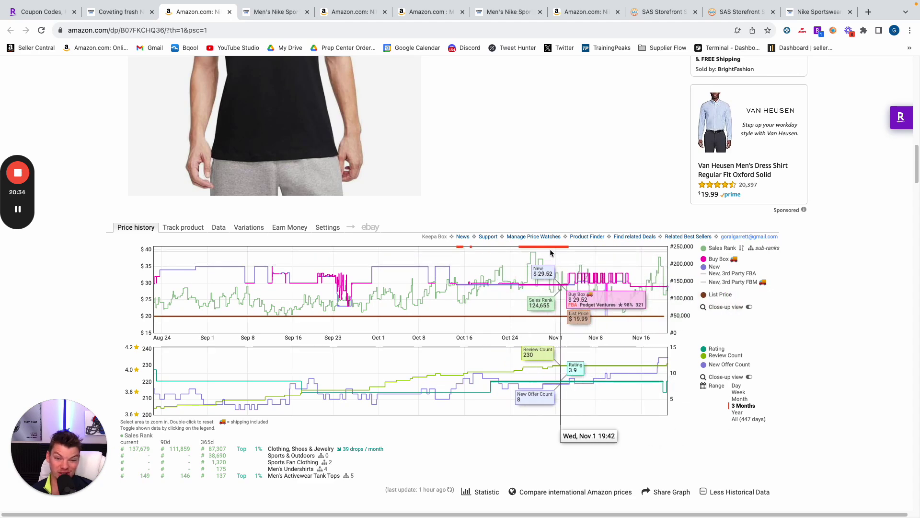
# - Recheck the tank's Finish Line page and set the X-Large tank's SellerAmp cost price to 18*.75
pyautogui.scroll(15, 864, 351)
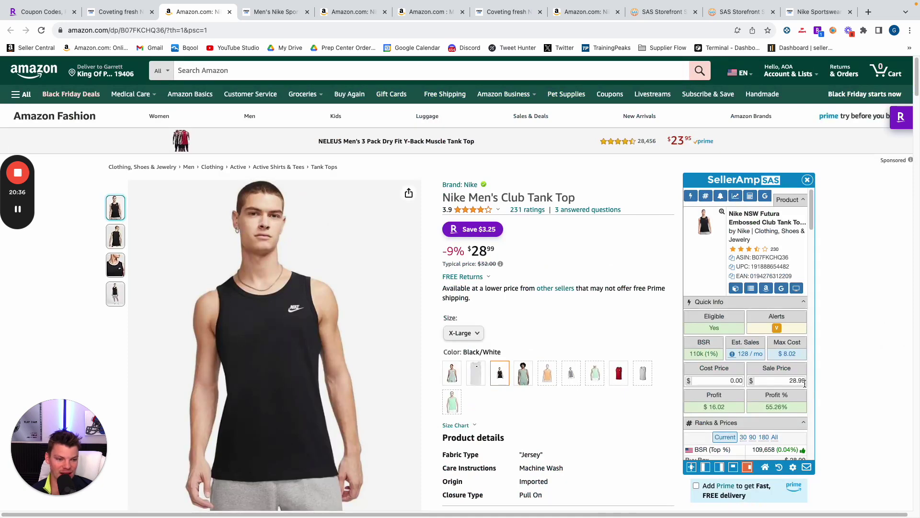
pyautogui.click(735, 379)
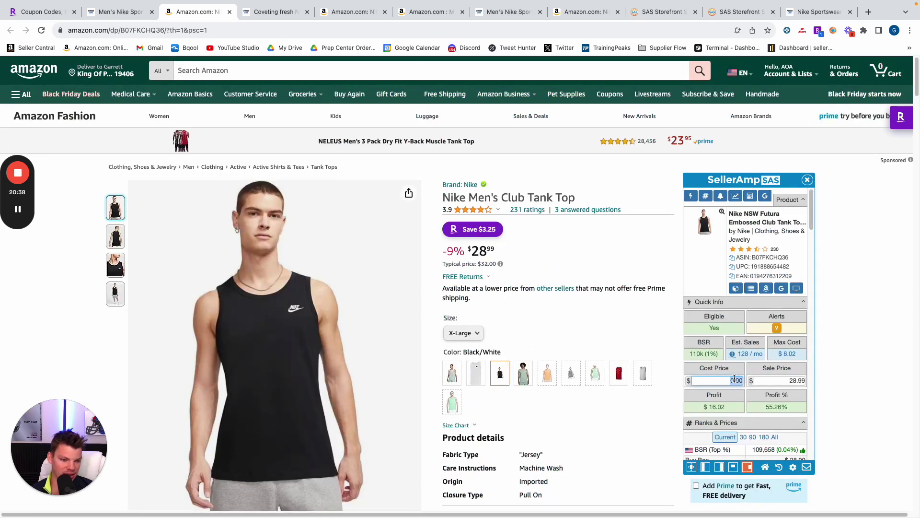
pyautogui.click(127, 12)
pyautogui.click(194, 12)
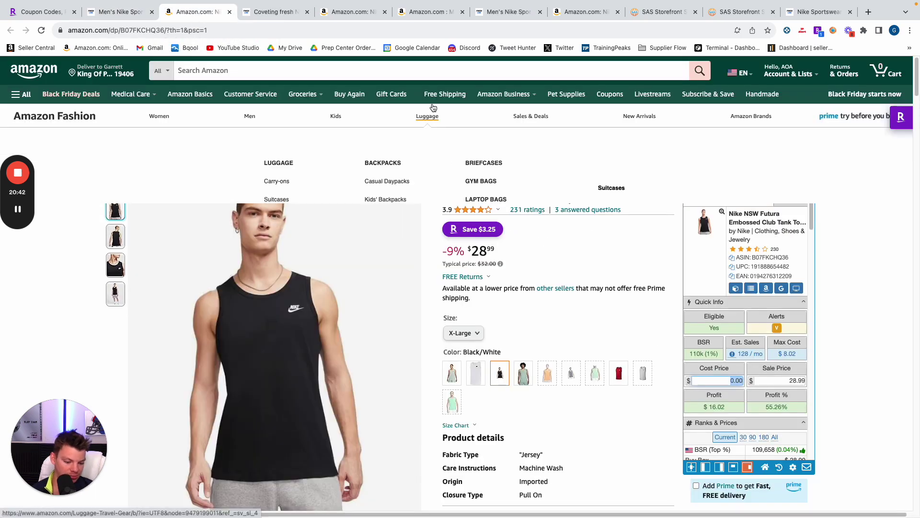
pyautogui.write('18*9.75')
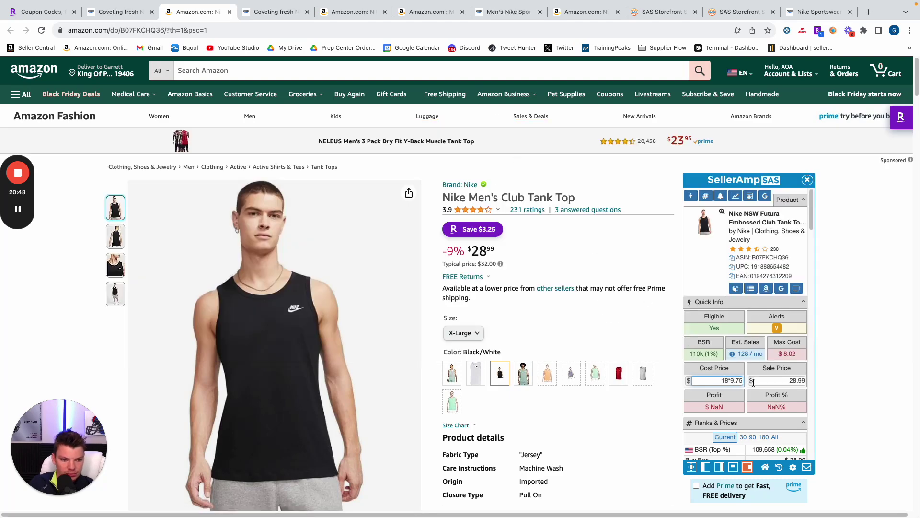
pyautogui.click(734, 380)
pyautogui.press('BackSpace')
pyautogui.press('BackSpace')
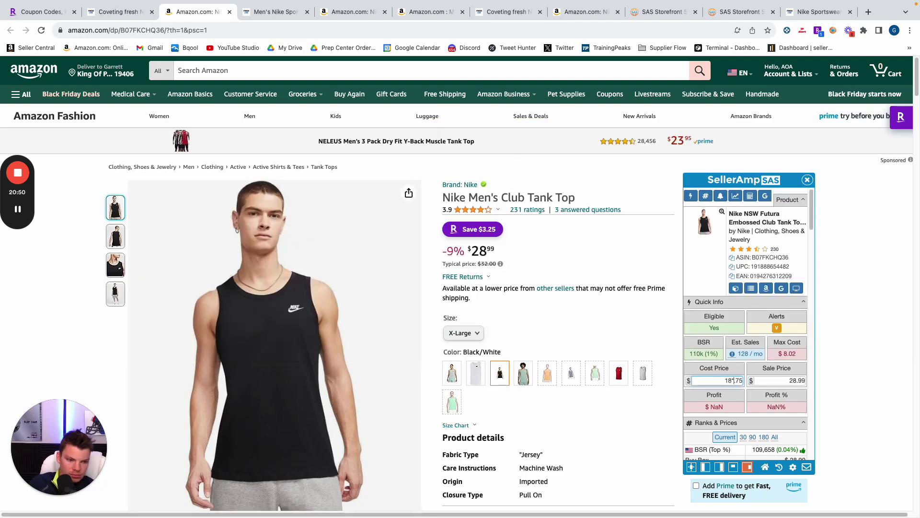
pyautogui.click(832, 382)
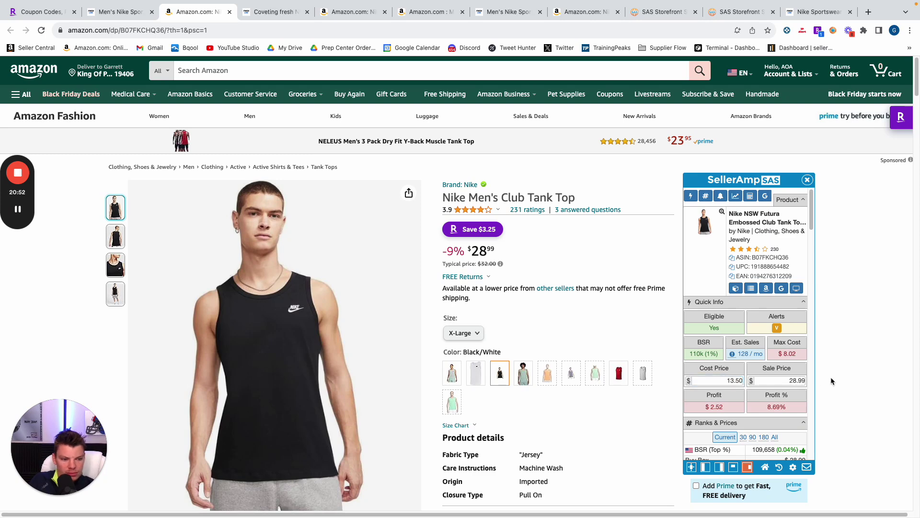
# - Switch the X-Large tank's fulfilment type to FBM and set the FBM cost to $5
pyautogui.scroll(-10, 801, 394)
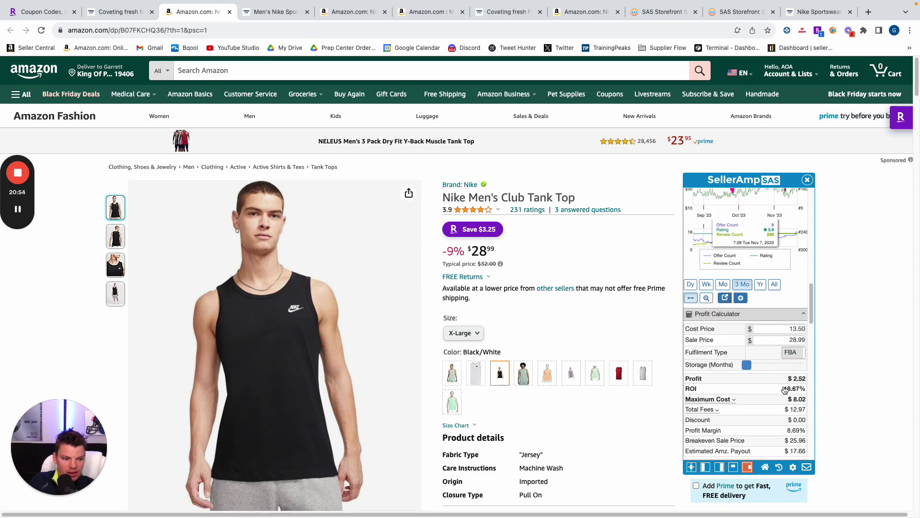
pyautogui.click(789, 353)
pyautogui.click(794, 366)
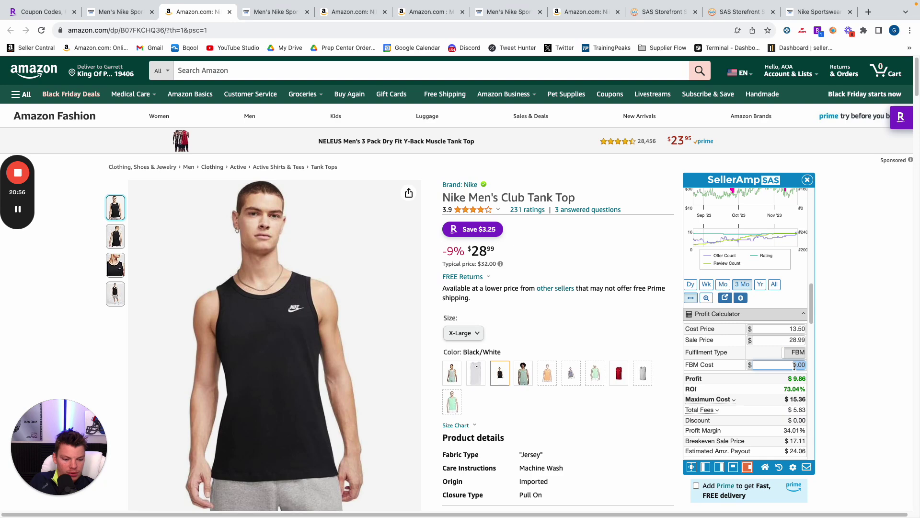
pyautogui.write('5')
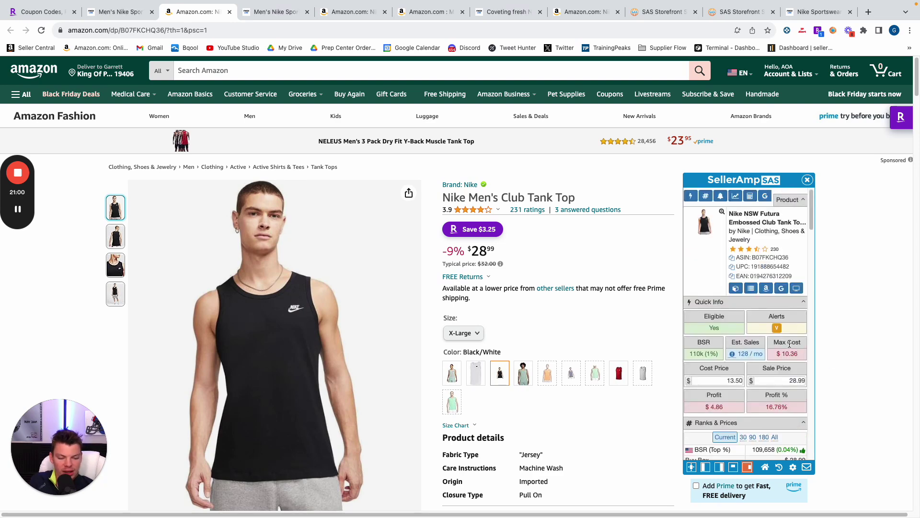
# - Review the X-Large tank's live offers and look up the storefront and top brands of the $28.99 FBA seller with 9 in stock
pyautogui.scroll(-10, 790, 343)
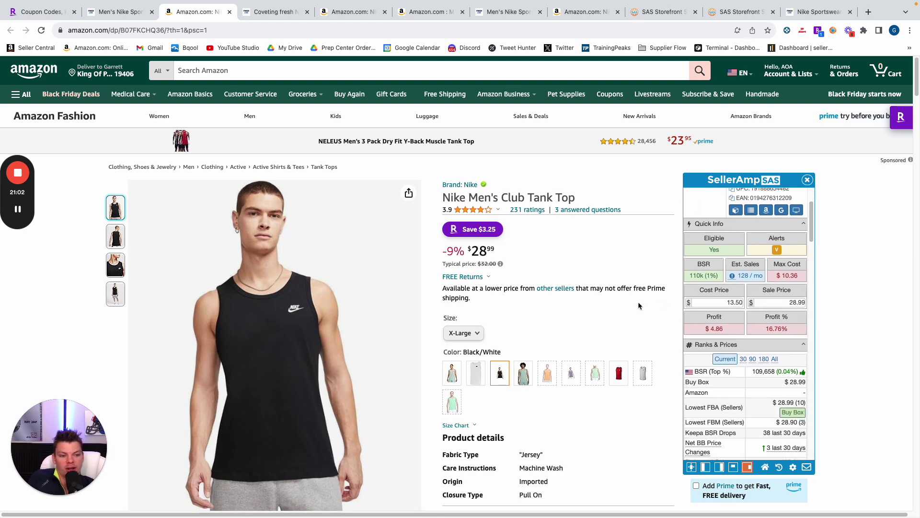
pyautogui.scroll(-1, 782, 331)
pyautogui.moveTo(709, 243)
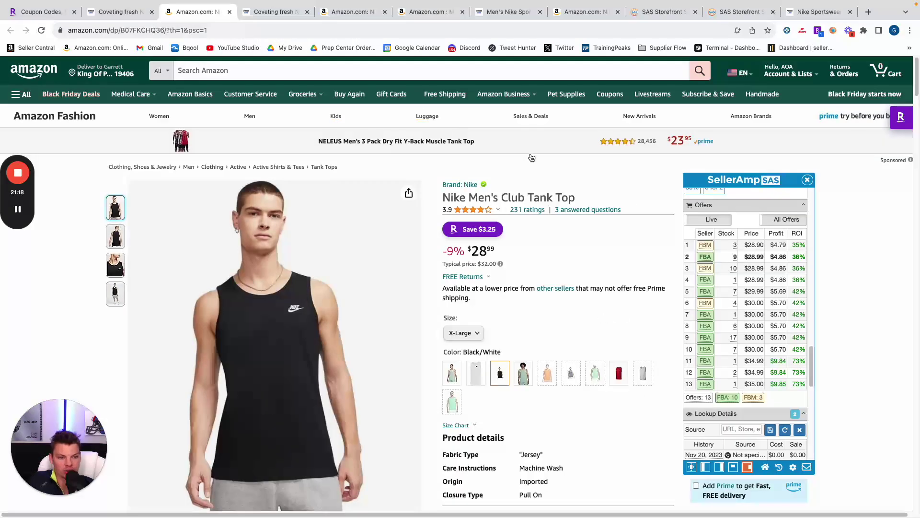
pyautogui.click(710, 256)
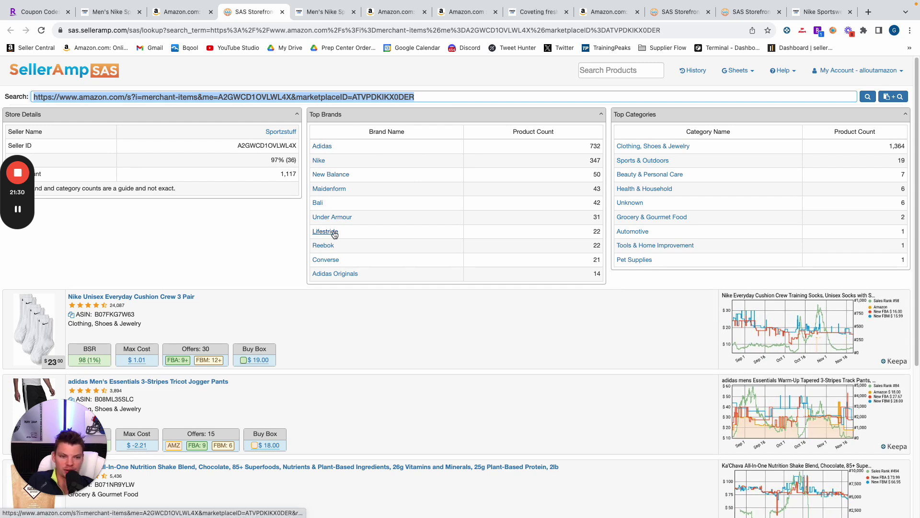
pyautogui.scroll(-1, 339, 259)
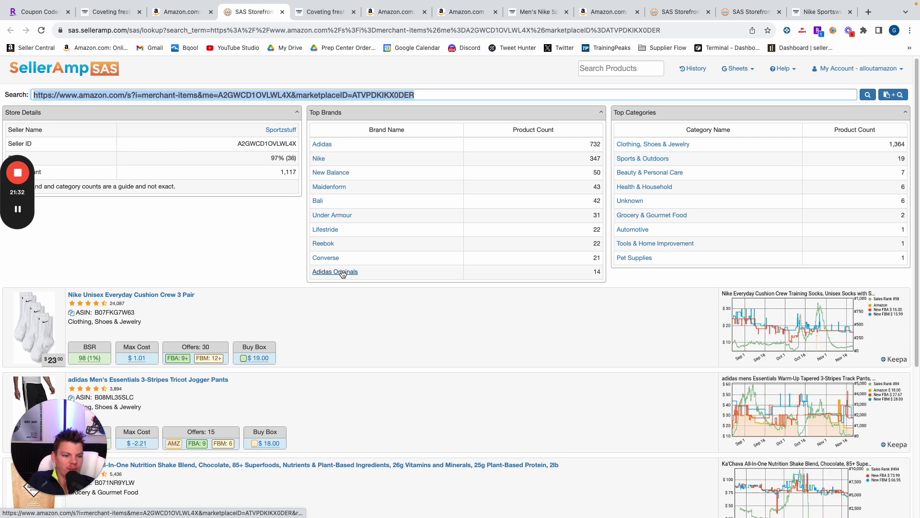
# - Browse the Sportzstuff storefront's products and search Google for the Ka'Chava chocolate shake blend
pyautogui.scroll(-5, 333, 268)
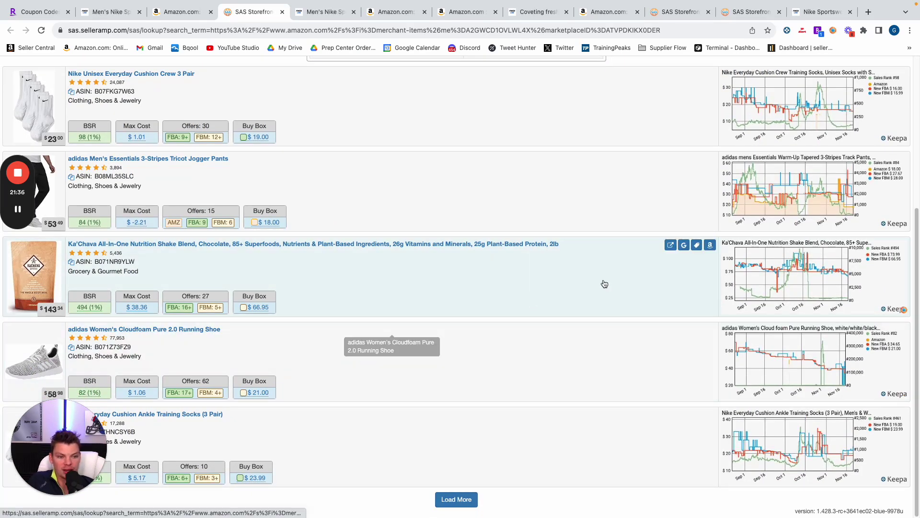
pyautogui.scroll(2, 740, 232)
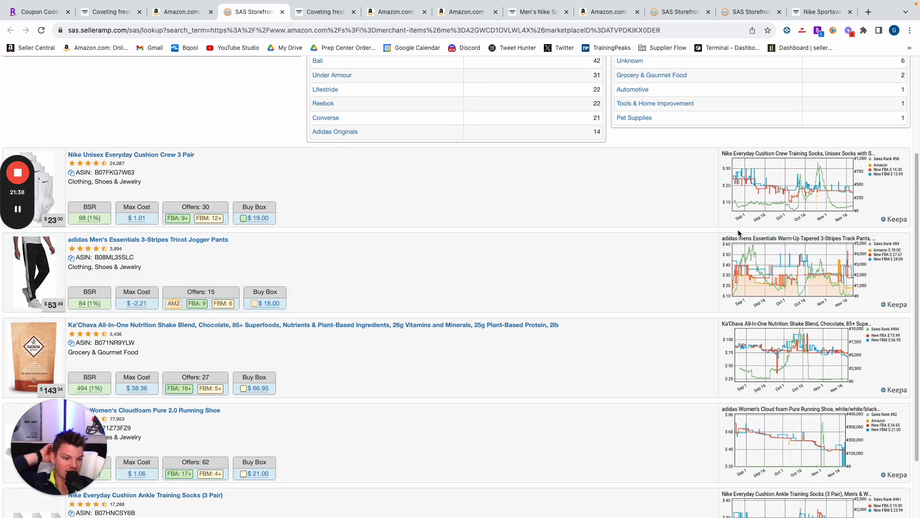
pyautogui.scroll(-2, 740, 234)
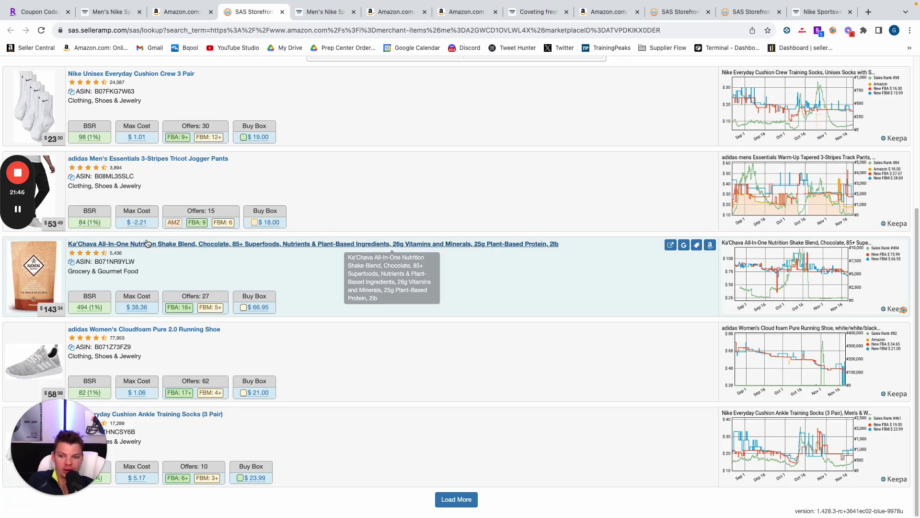
pyautogui.click(685, 244)
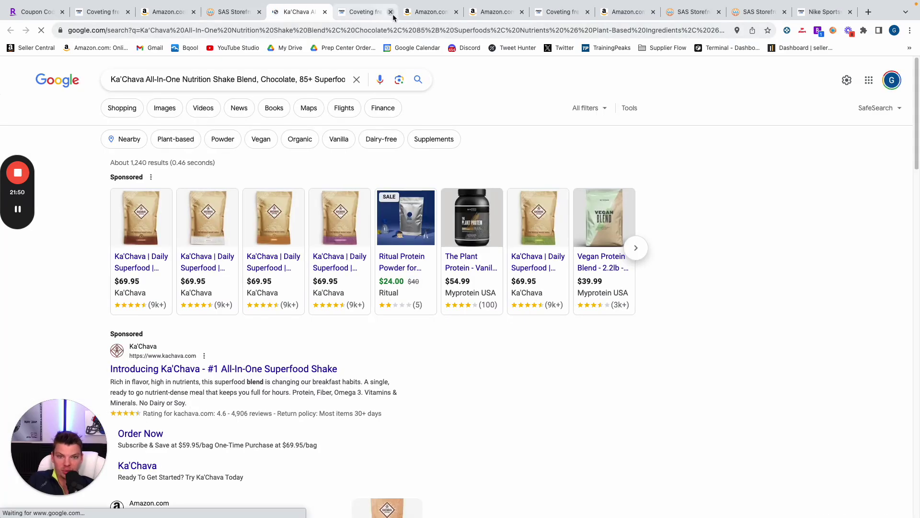
pyautogui.click(233, 12)
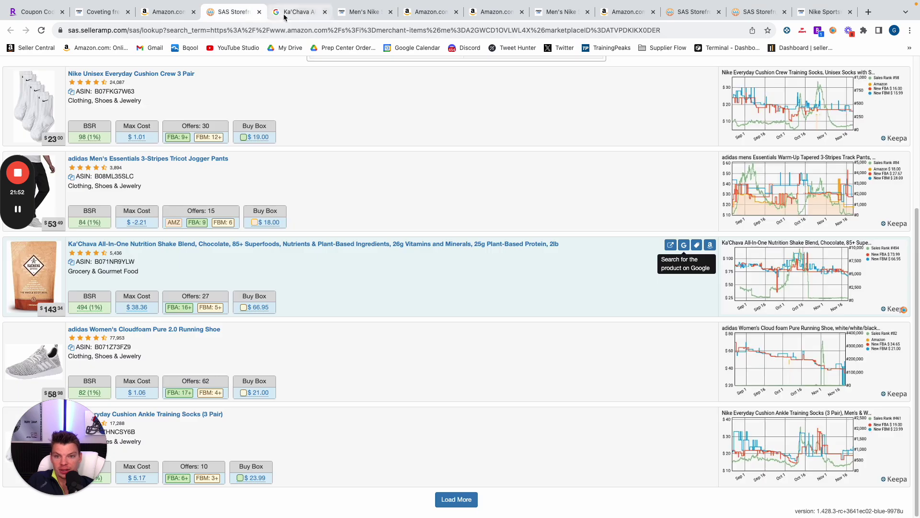
# - Review the Ka'Chava shake's profit figures, selling eligibility and alerts in SellerAmp, and close its Google results
pyautogui.click(714, 244)
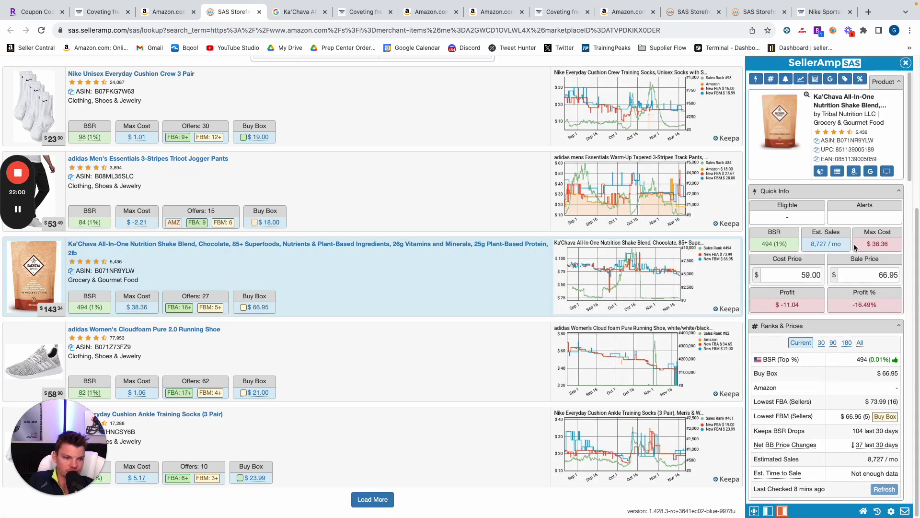
pyautogui.scroll(-8, 834, 280)
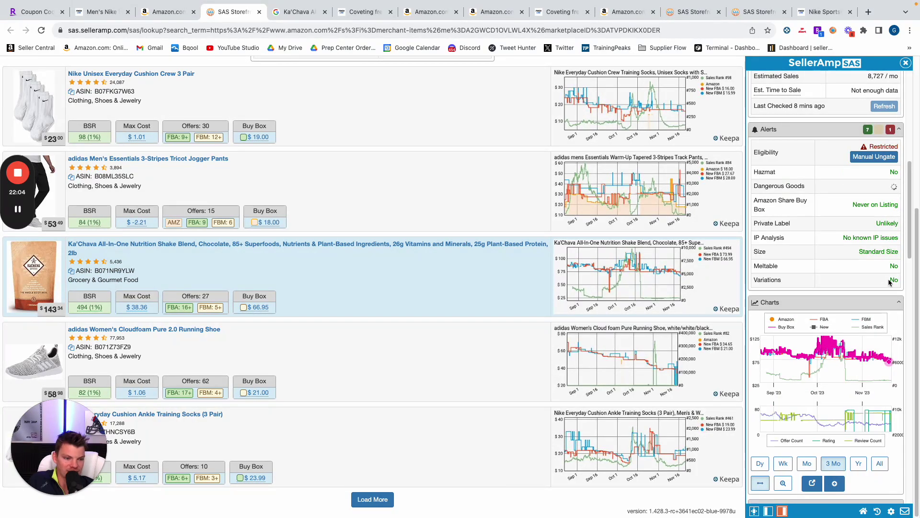
pyautogui.scroll(10, 870, 307)
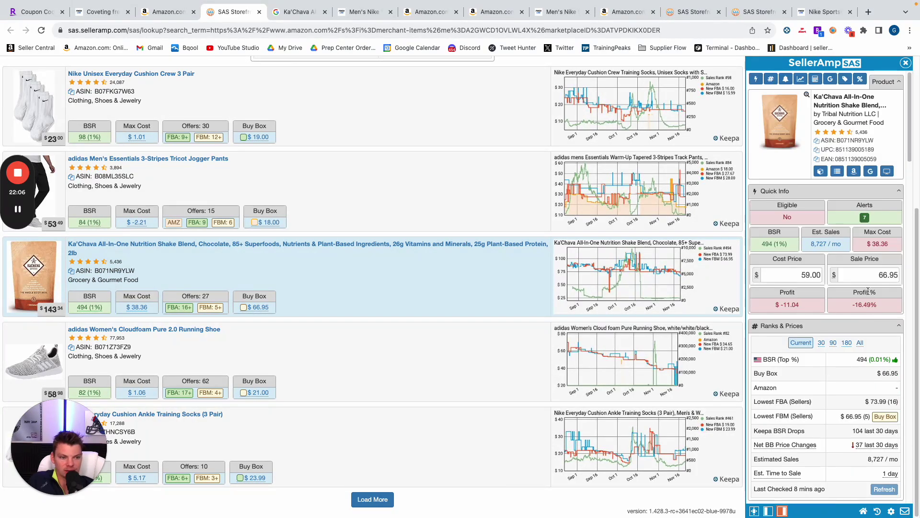
pyautogui.click(165, 11)
pyautogui.click(235, 13)
pyautogui.click(325, 11)
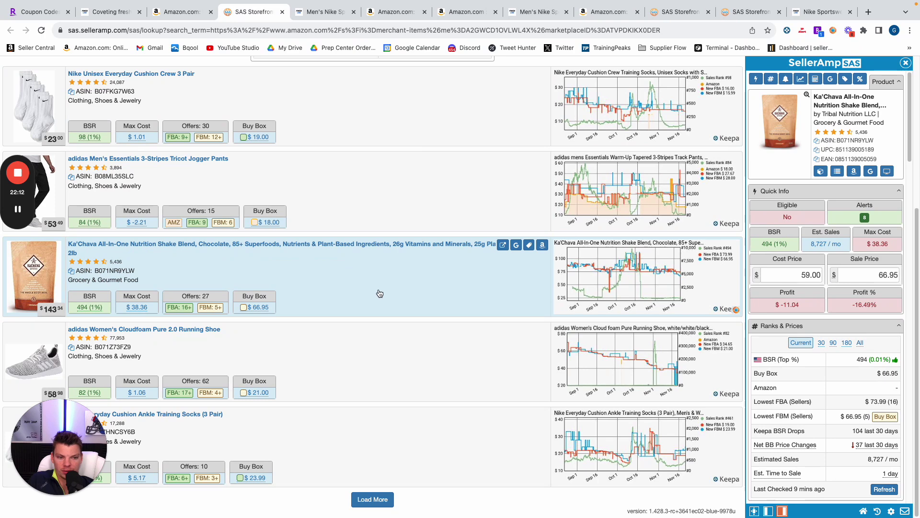
# - Load more Sportzstuff products, close the SellerAmp product details and review the added listings
pyautogui.click(372, 499)
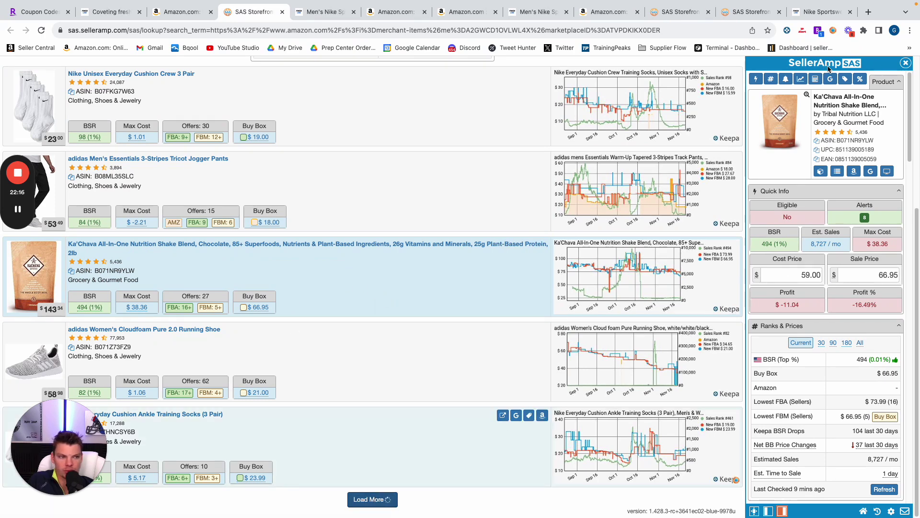
pyautogui.click(905, 63)
pyautogui.scroll(-8, 303, 297)
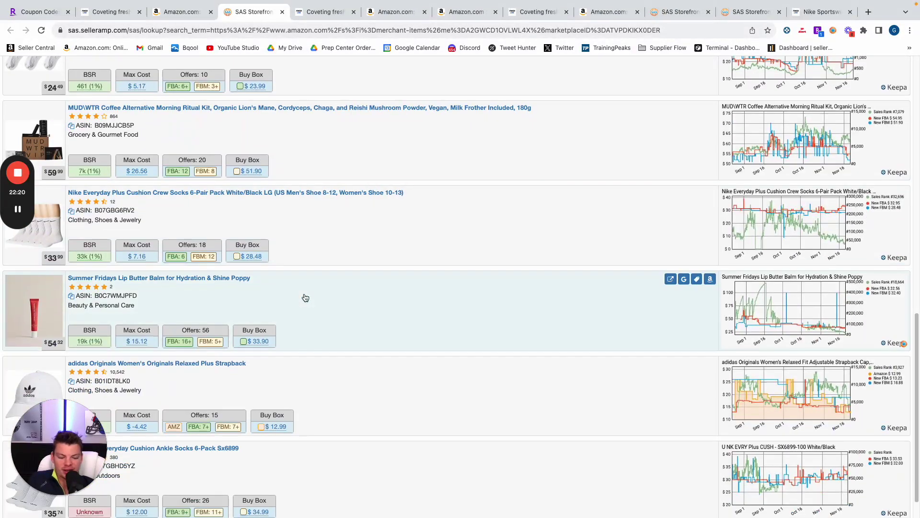
pyautogui.scroll(-2, 304, 297)
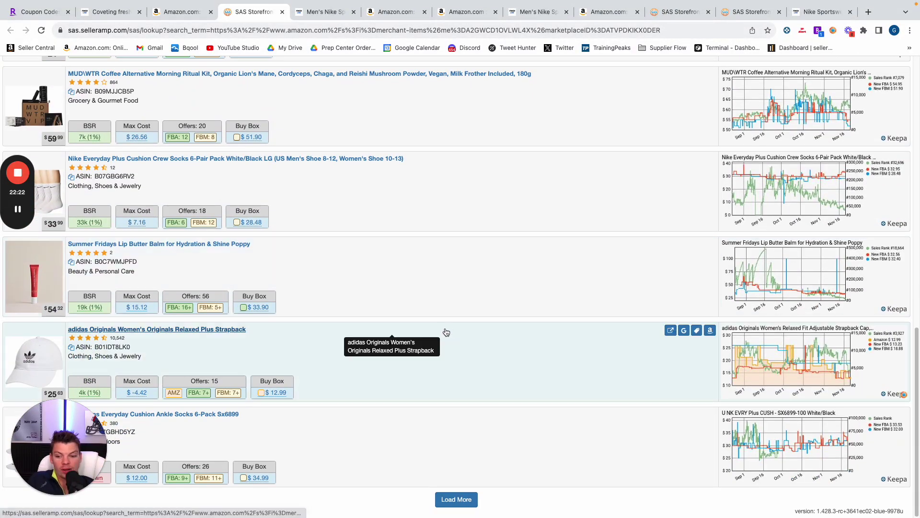
pyautogui.moveTo(85, 458); pyautogui.dragTo(112, 62)
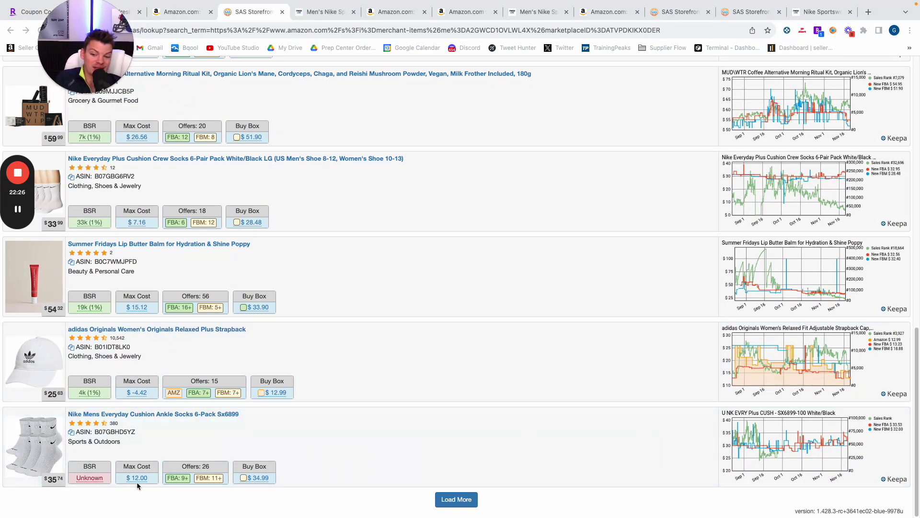
# - Load another batch of storefront products and check Google prices for the Nike Mens Everyday Cushion Ankle Socks 6-Pack Sx6899
pyautogui.click(466, 500)
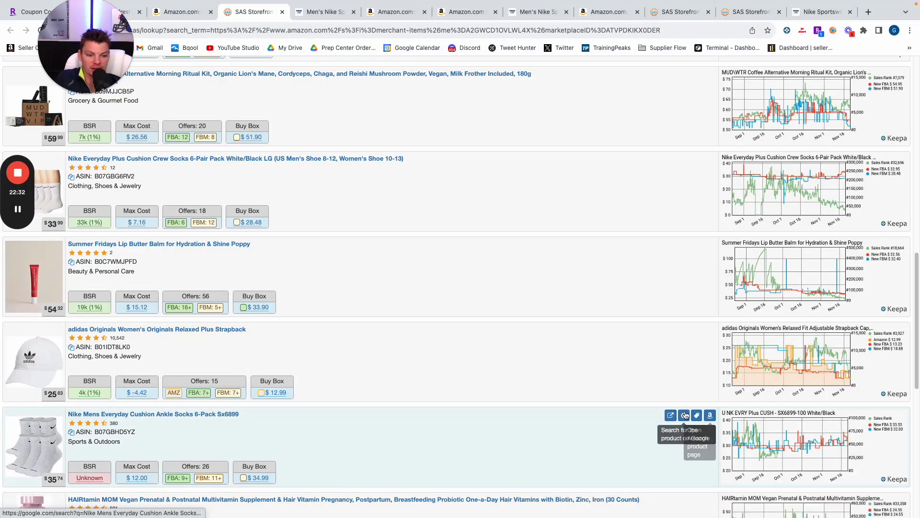
pyautogui.click(685, 415)
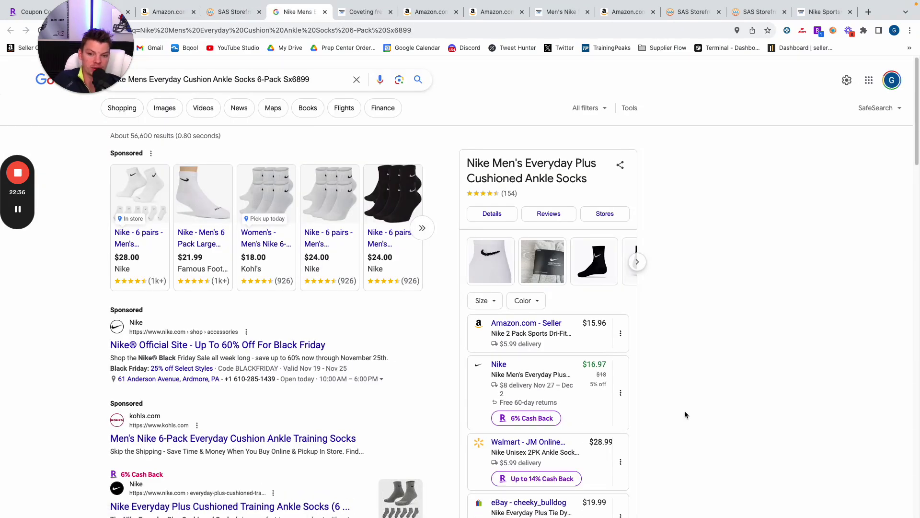
pyautogui.moveTo(261, 242)
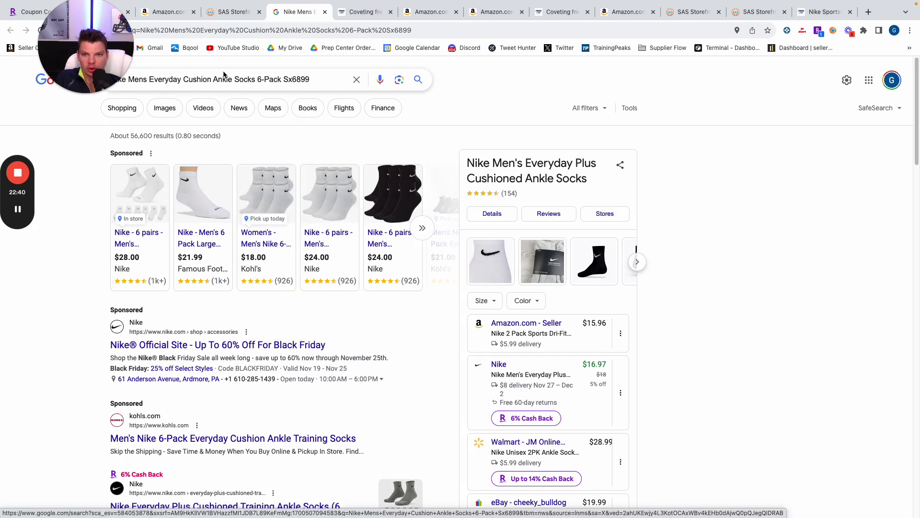
pyautogui.click(232, 12)
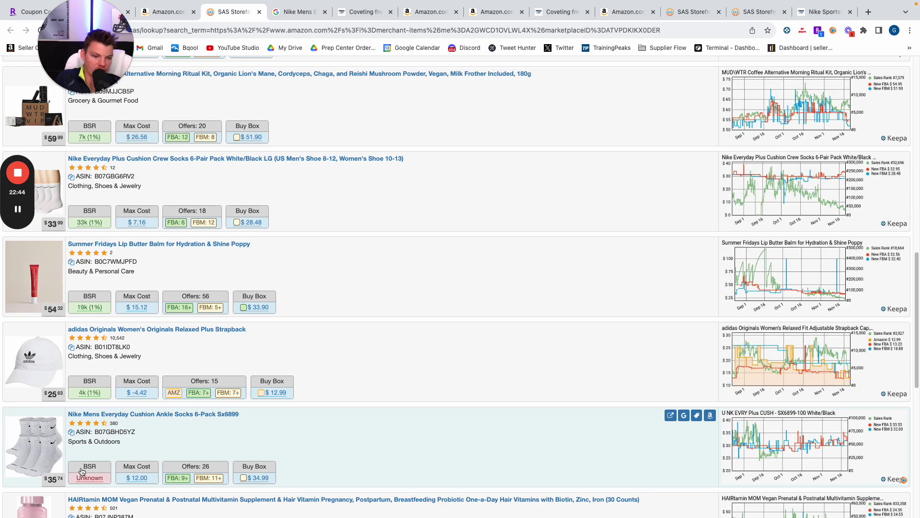
# - Review the further Sportzstuff listings past the Nike ankle socks, loading additional products at the end of the list
pyautogui.scroll(-7, 346, 417)
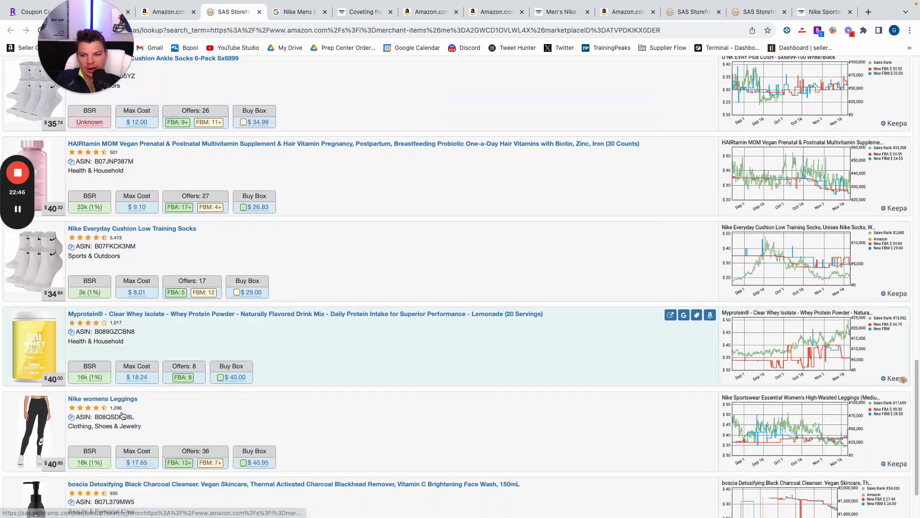
pyautogui.scroll(-1, 122, 412)
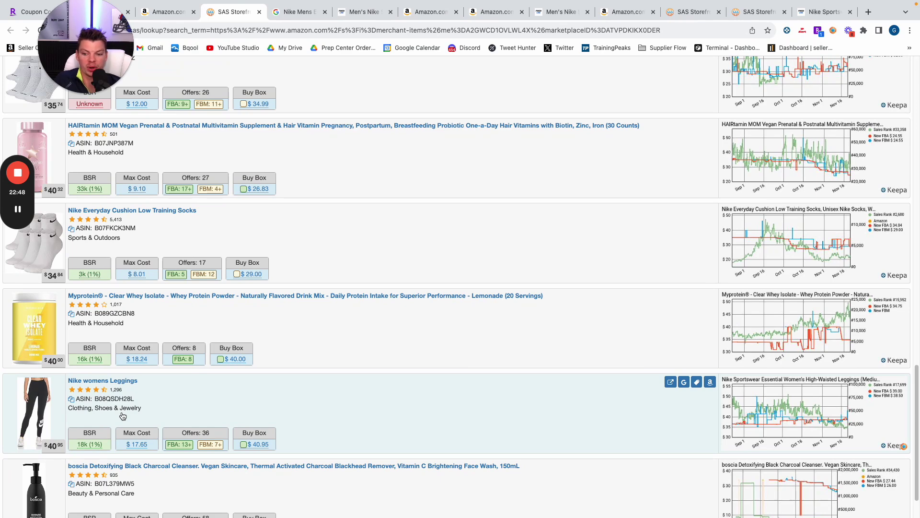
pyautogui.scroll(-1, 123, 416)
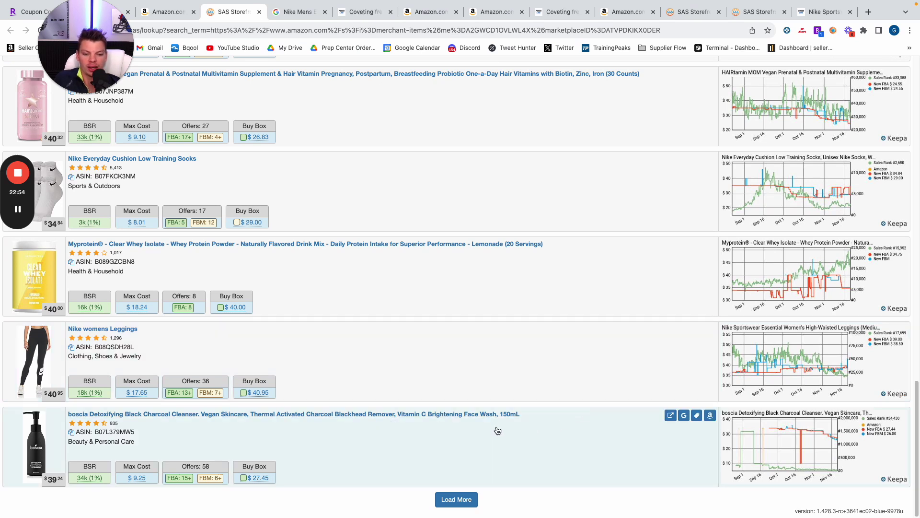
pyautogui.click(467, 499)
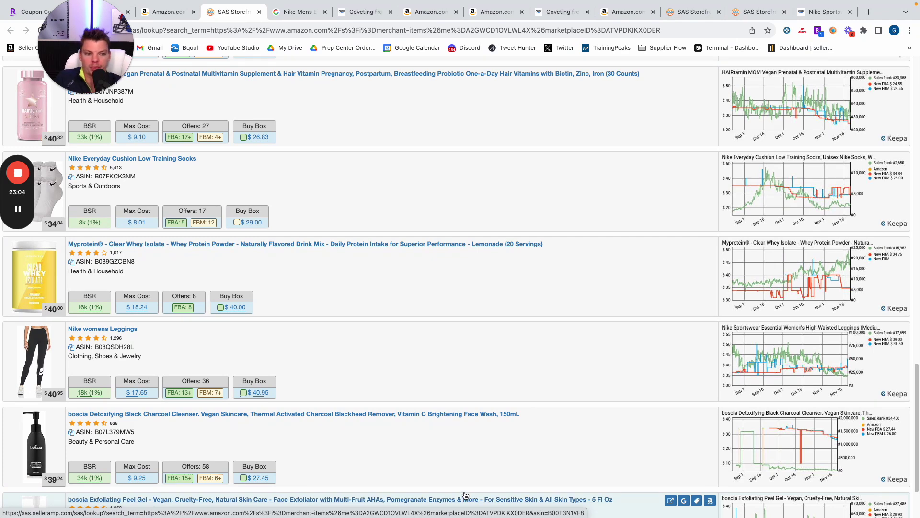
pyautogui.scroll(-2, 505, 417)
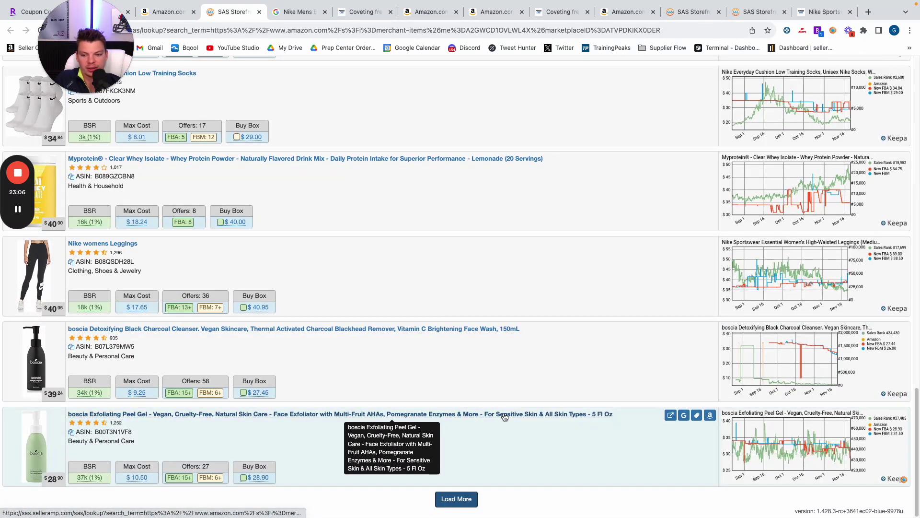
pyautogui.click(463, 499)
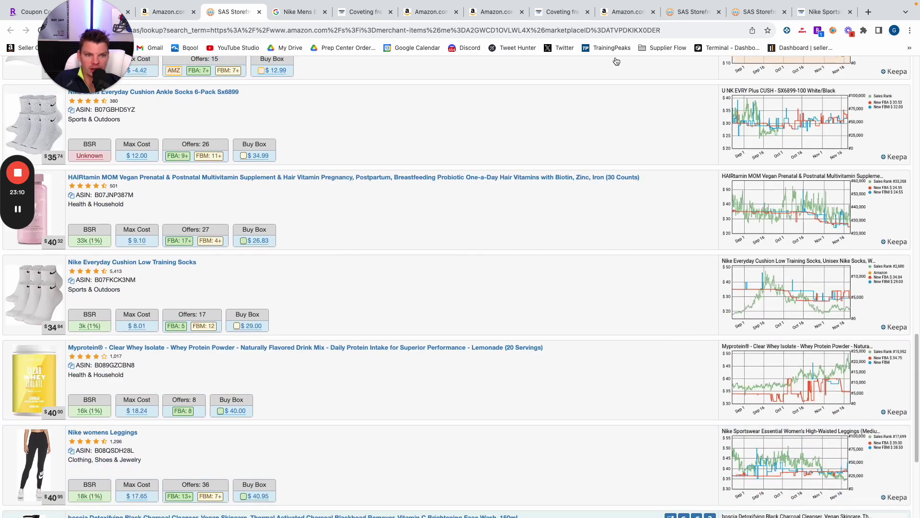
# - Switch to the UrbanEcommerce storefront lookup and review its top brands, categories and products
pyautogui.click(675, 17)
pyautogui.scroll(4, 373, 238)
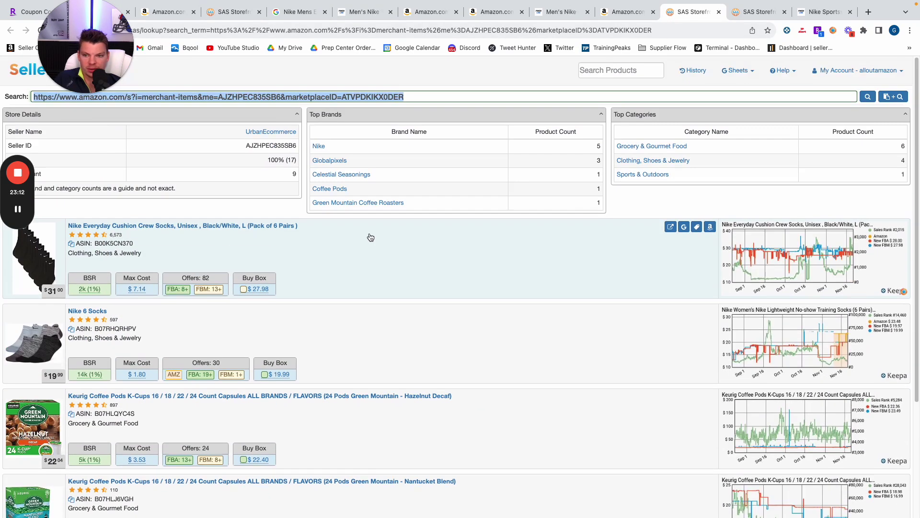
pyautogui.scroll(-4, 347, 258)
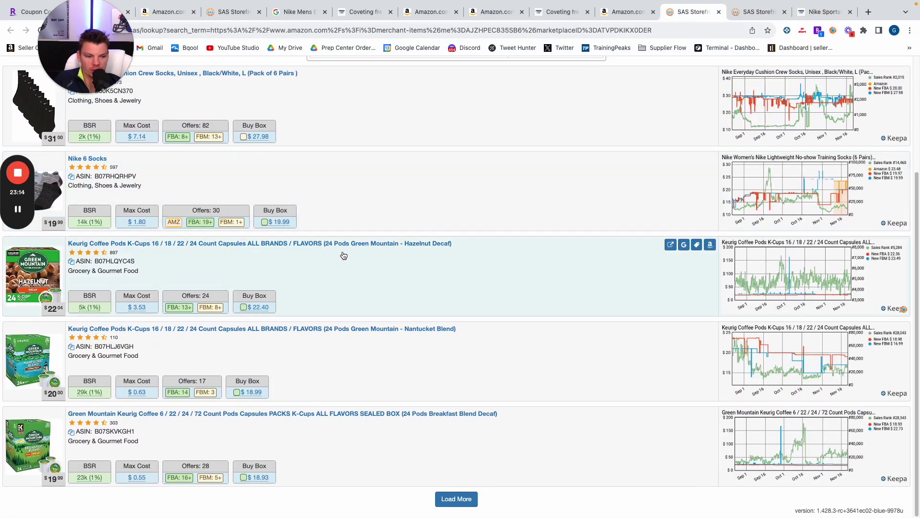
pyautogui.scroll(4, 344, 255)
pyautogui.scroll(-4, 341, 287)
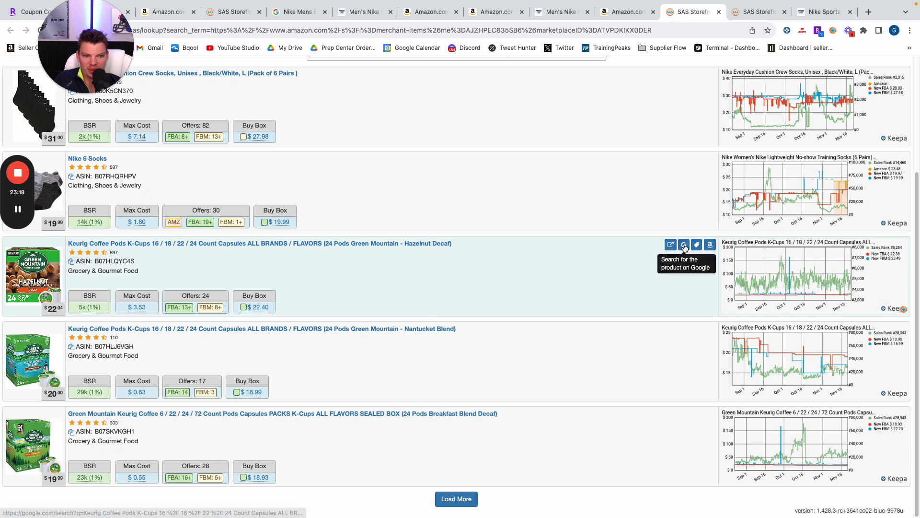
# - Search Google for the Green Mountain Hazelnut Decaf 24-pod K-Cups and open the $12.99 Office Depot offer, returning to the storefront
pyautogui.click(684, 244)
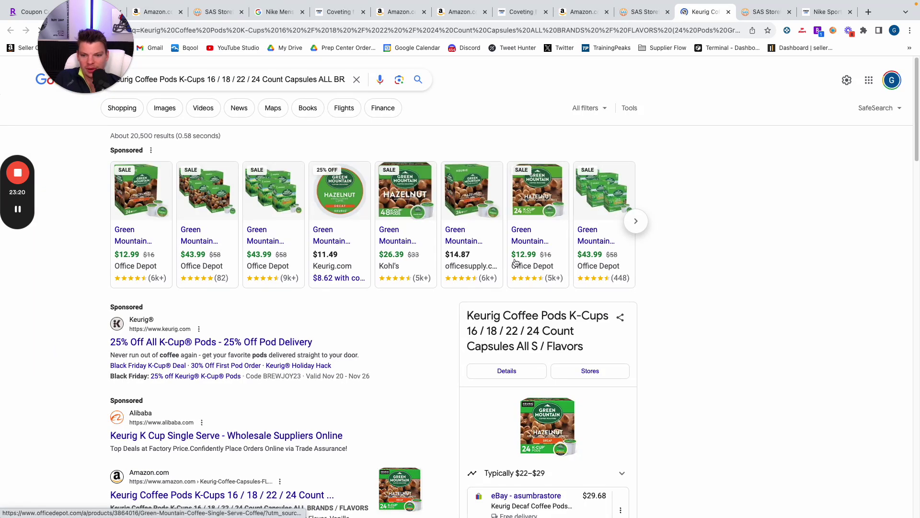
pyautogui.click(645, 14)
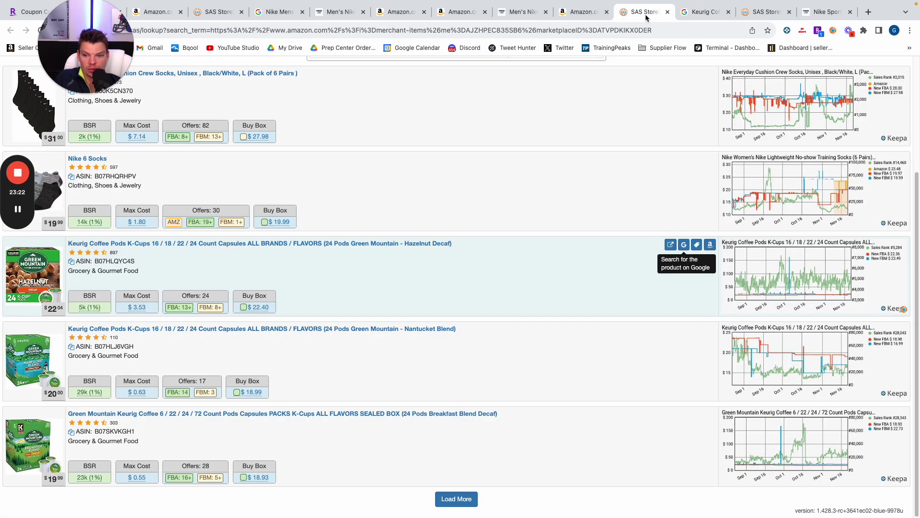
pyautogui.click(692, 15)
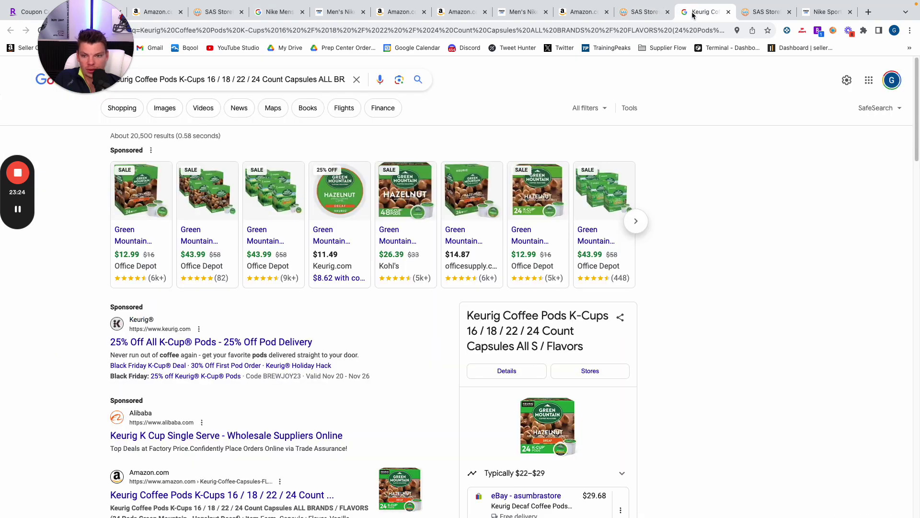
pyautogui.click(128, 247)
pyautogui.click(656, 13)
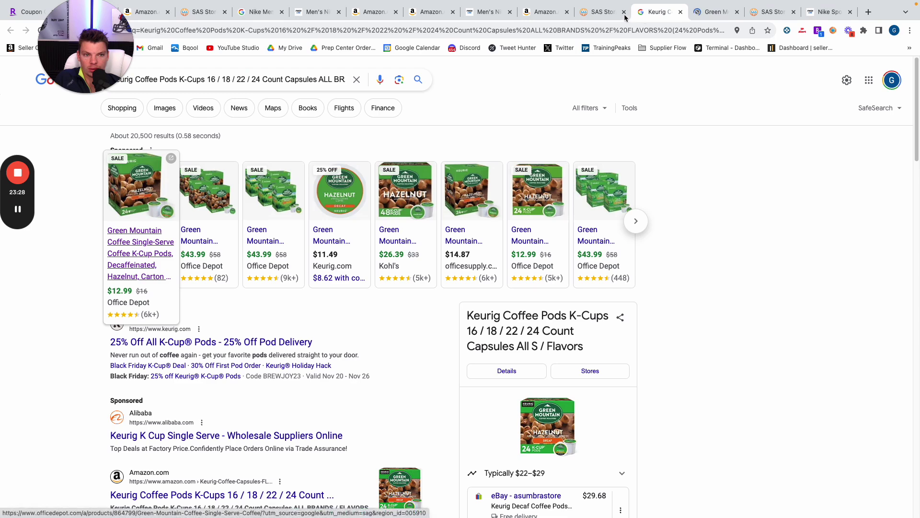
pyautogui.click(605, 16)
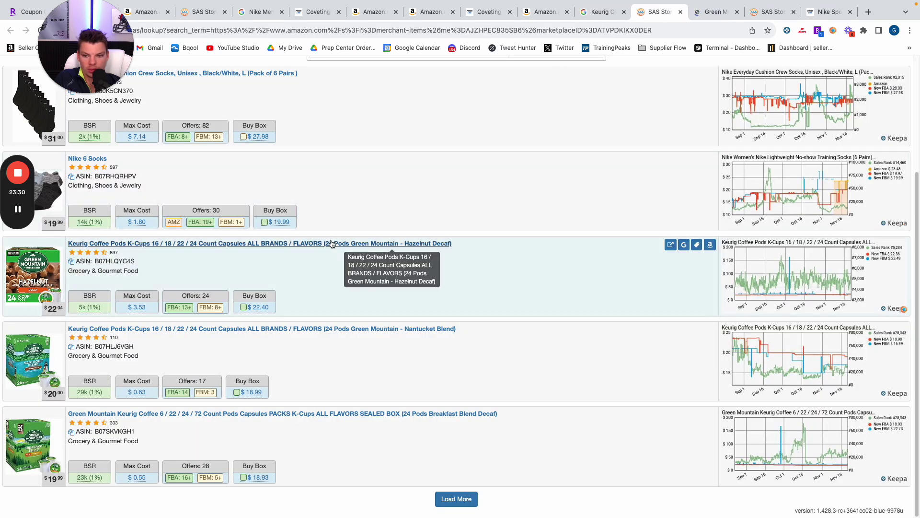
# - Open the Hazelnut Decaf K-Cups' Amazon listing, review its Keepa price history and show its SellerAmp analysis
pyautogui.click(709, 245)
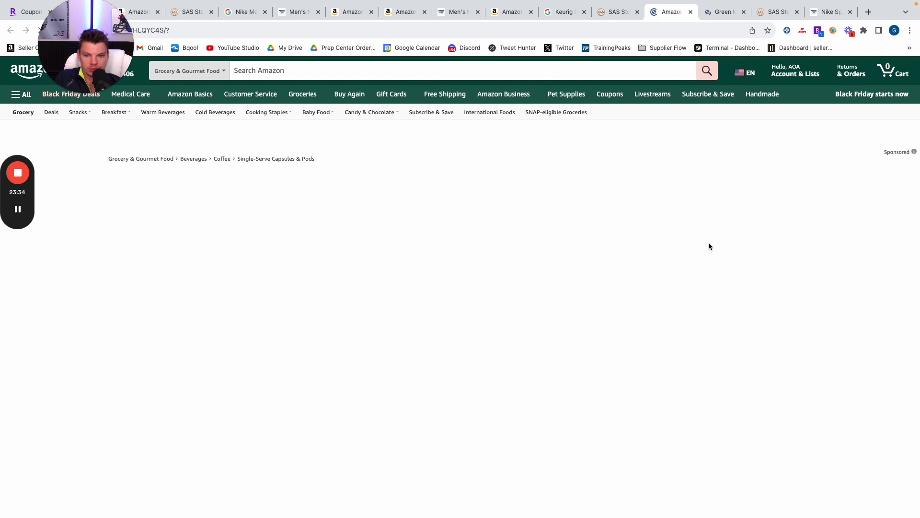
pyautogui.scroll(-4, 462, 265)
pyautogui.scroll(-10, 463, 264)
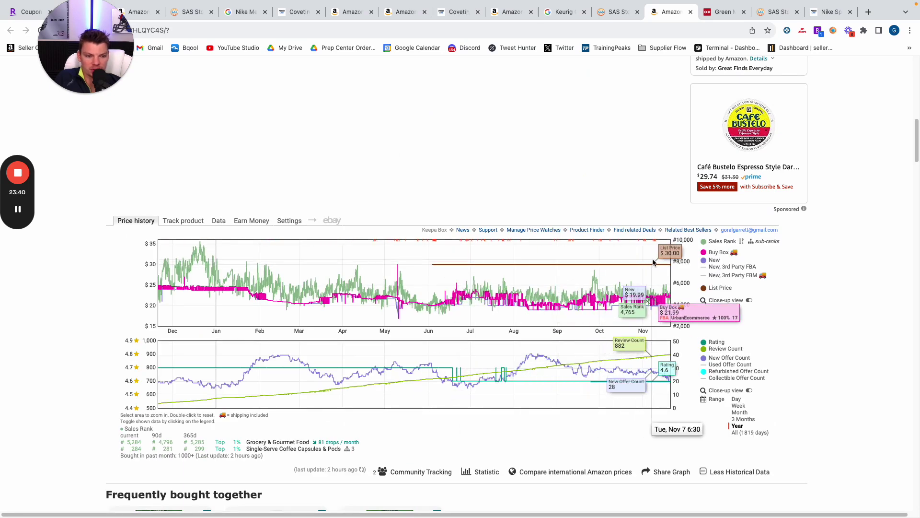
pyautogui.scroll(15, 643, 245)
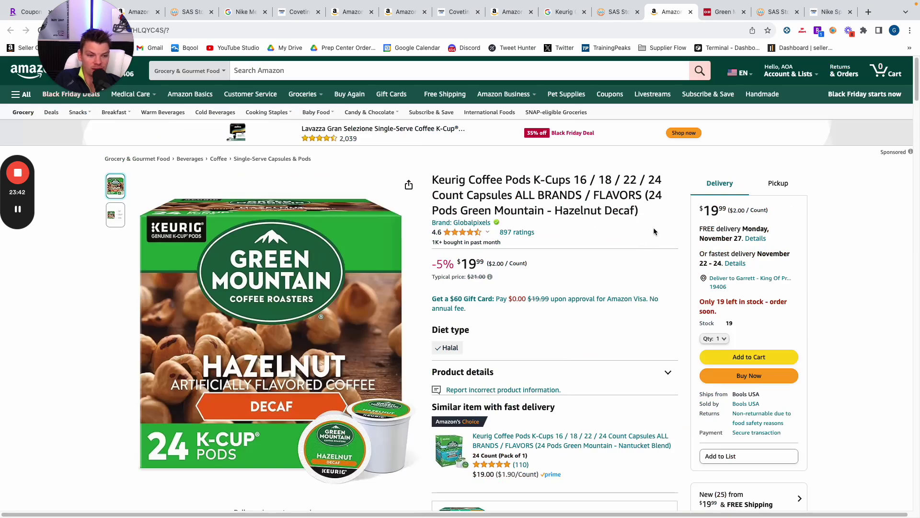
pyautogui.click(833, 30)
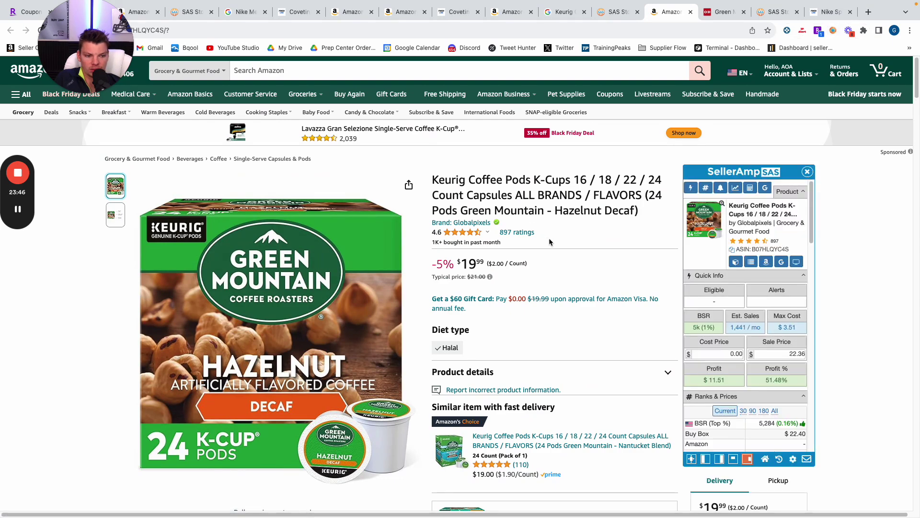
# - Review the Hazelnut Decaf K-Cups' Amazon listing, including its delivery, stock and seller details
pyautogui.scroll(-15, 510, 326)
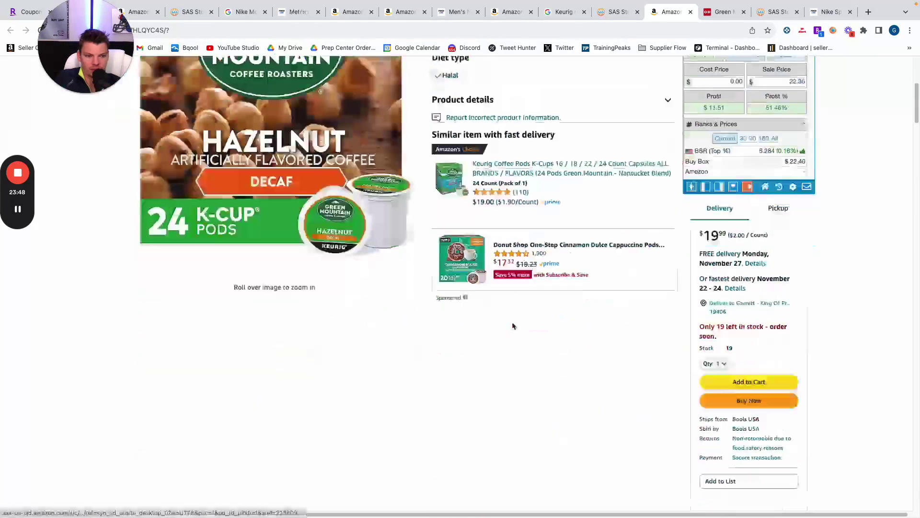
pyautogui.scroll(15, 569, 184)
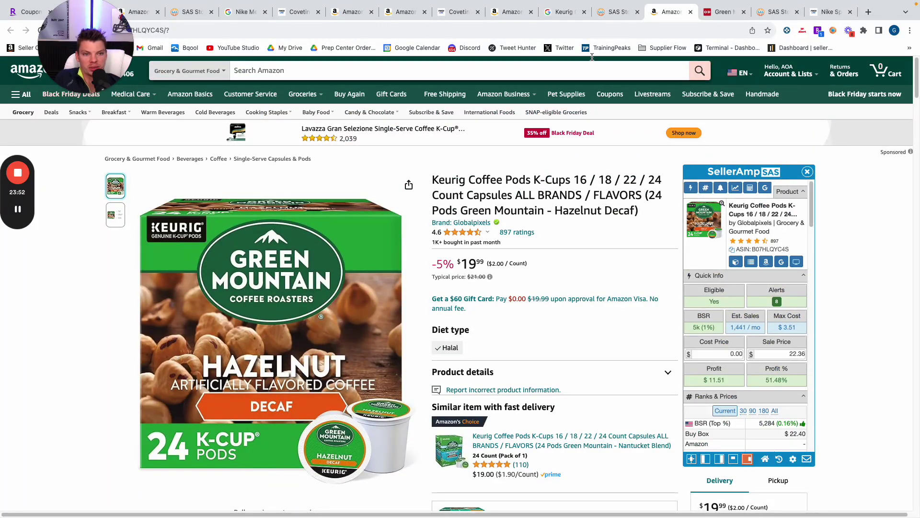
# - Open the $12.99 Office Depot Hazelnut Decaf offer from the Google results and dismiss the email coupon and Rakuten cash-back pop-ups
pyautogui.click(614, 12)
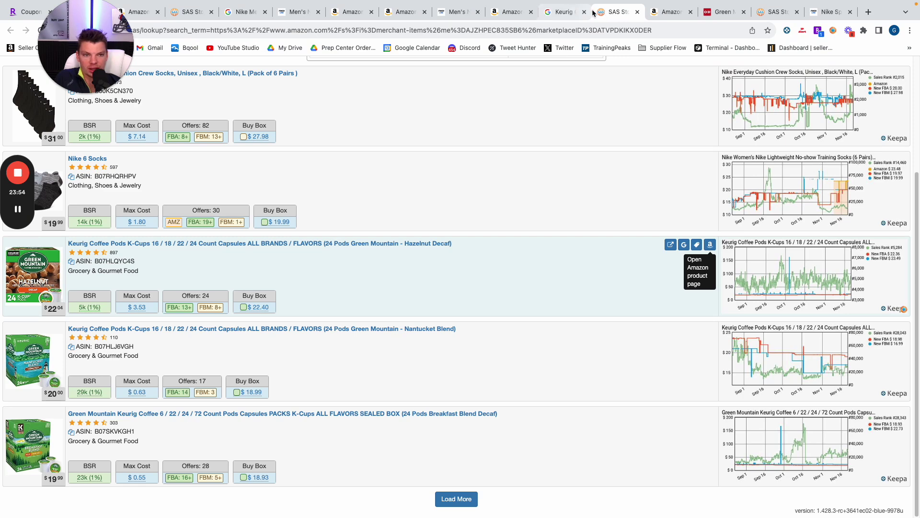
pyautogui.click(565, 13)
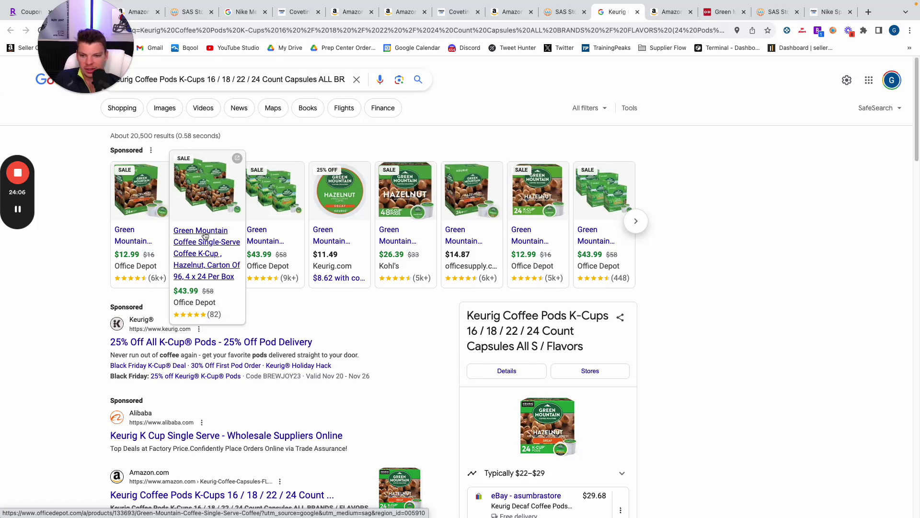
pyautogui.click(138, 250)
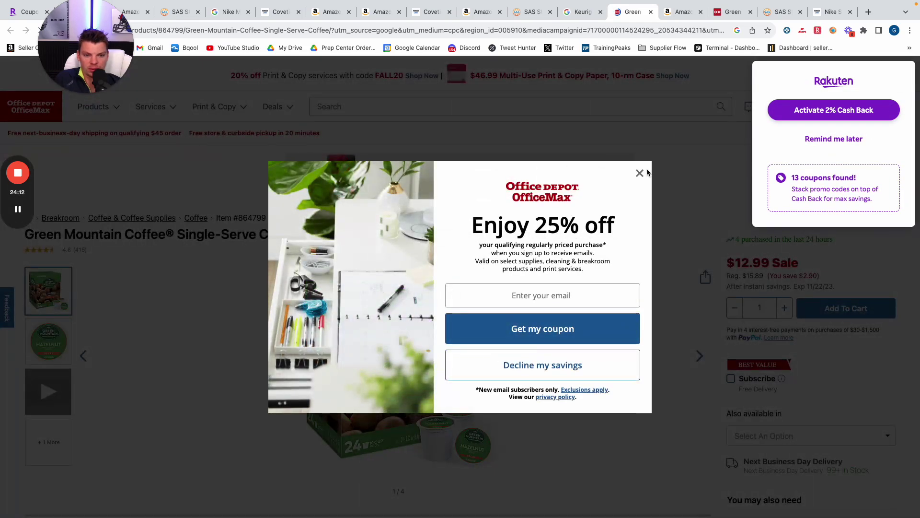
pyautogui.click(640, 173)
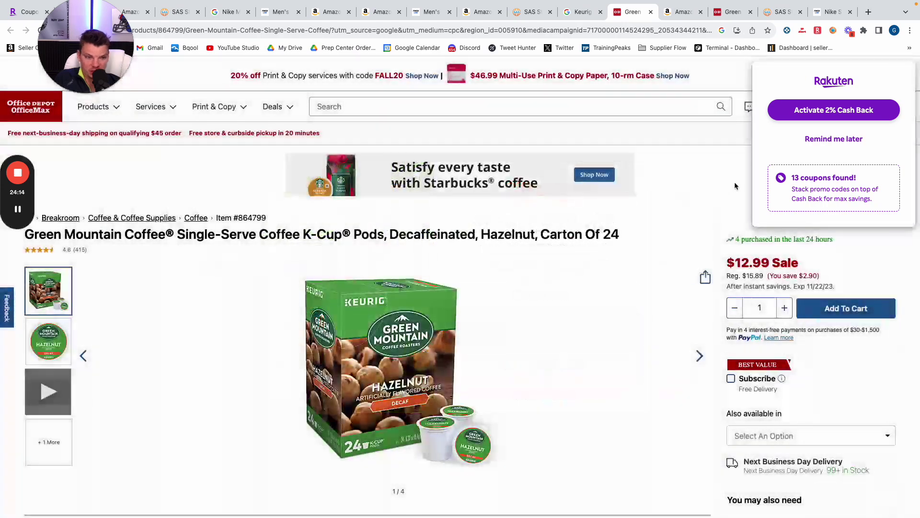
pyautogui.click(823, 139)
# - Review the Office Depot product page for the 24-count Hazelnut Decaf K-Cups, including its sale price and stock
pyautogui.scroll(-1, 711, 252)
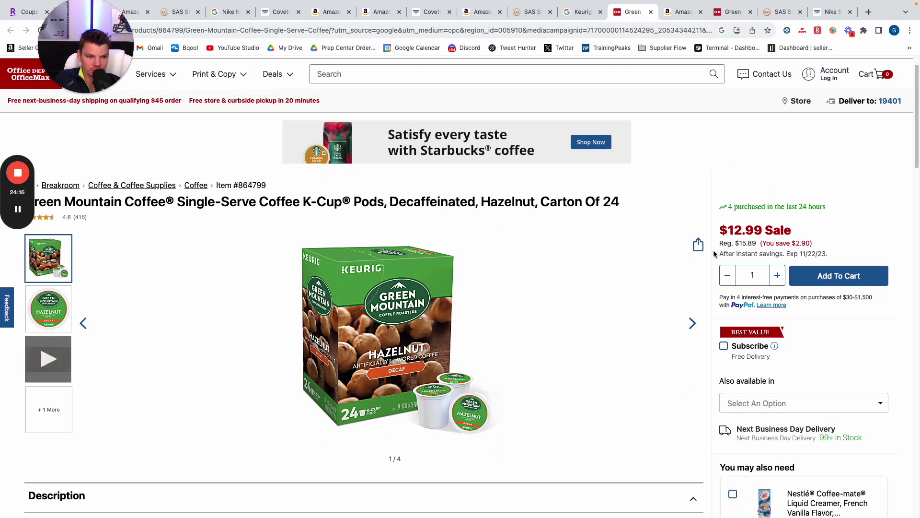
pyautogui.scroll(-1, 714, 253)
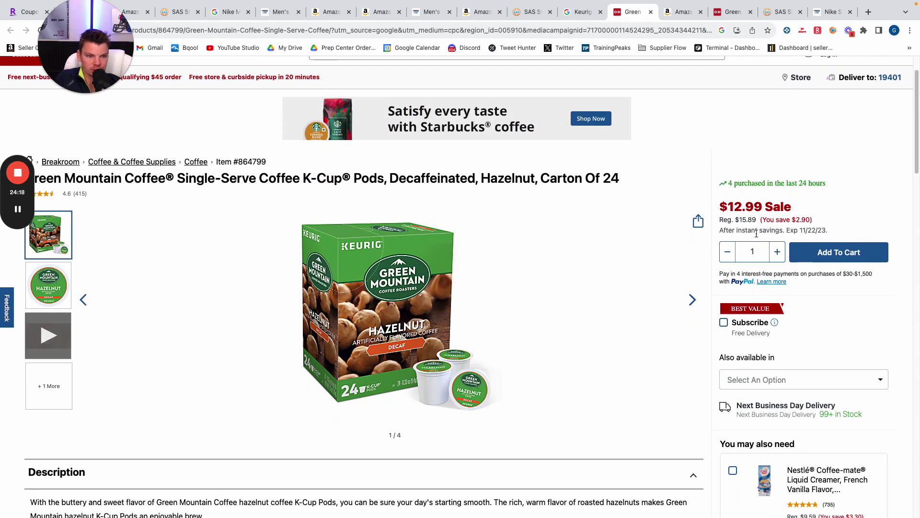
pyautogui.scroll(-3, 752, 245)
pyautogui.scroll(5, 628, 189)
# - Check the K-Cups' SellerAmp charts and profit calculator on the Amazon listing, returning to the Office Depot offer
pyautogui.click(681, 11)
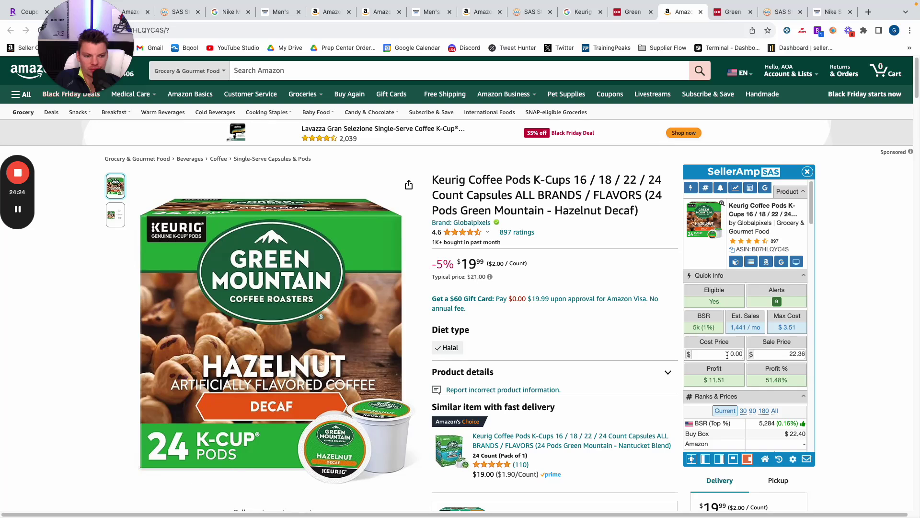
pyautogui.scroll(-7, 729, 357)
pyautogui.scroll(-4, 735, 359)
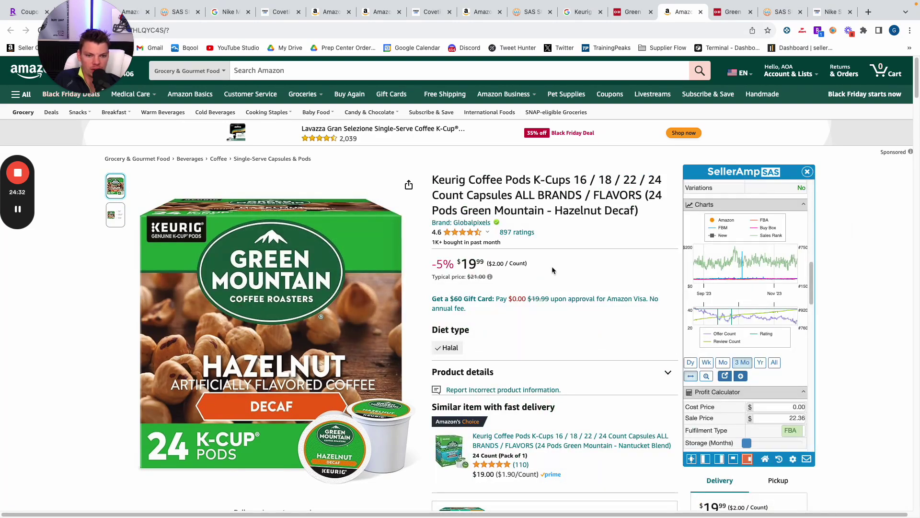
pyautogui.click(633, 11)
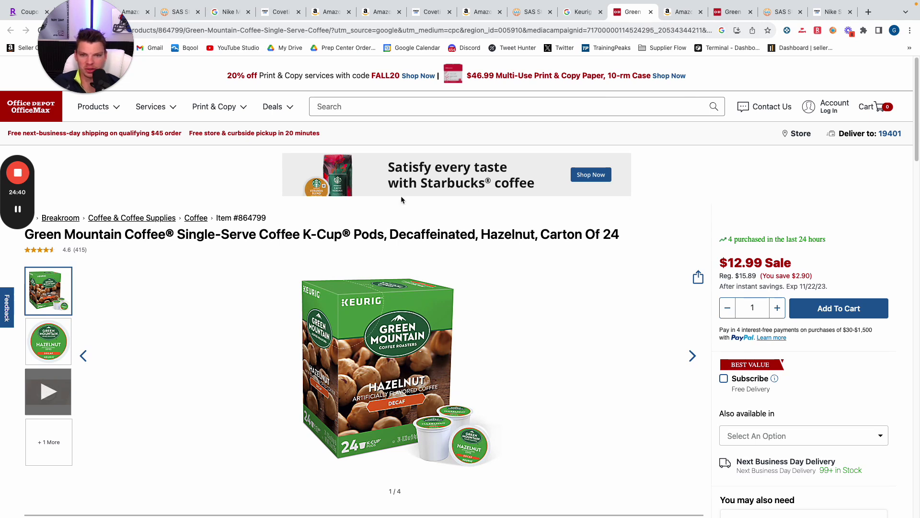
pyautogui.moveTo(110, 58); pyautogui.dragTo(11, 482)
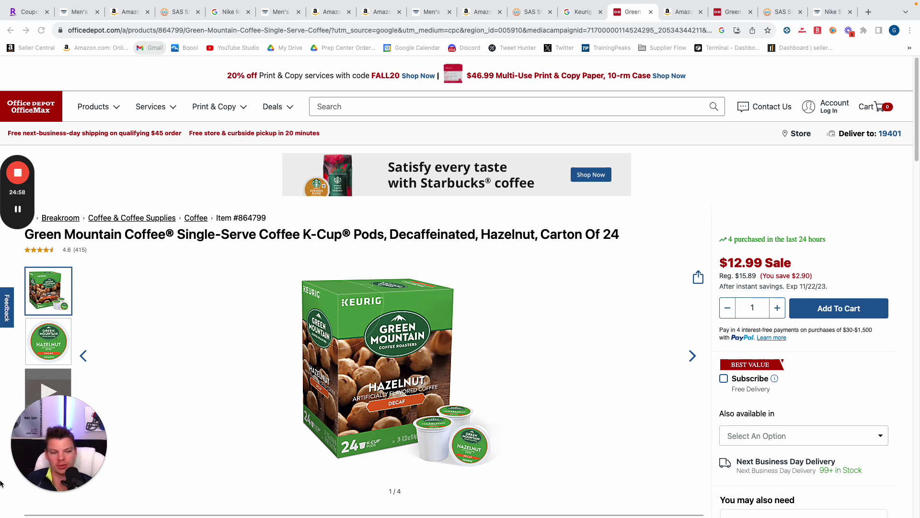
pyautogui.click(47, 374)
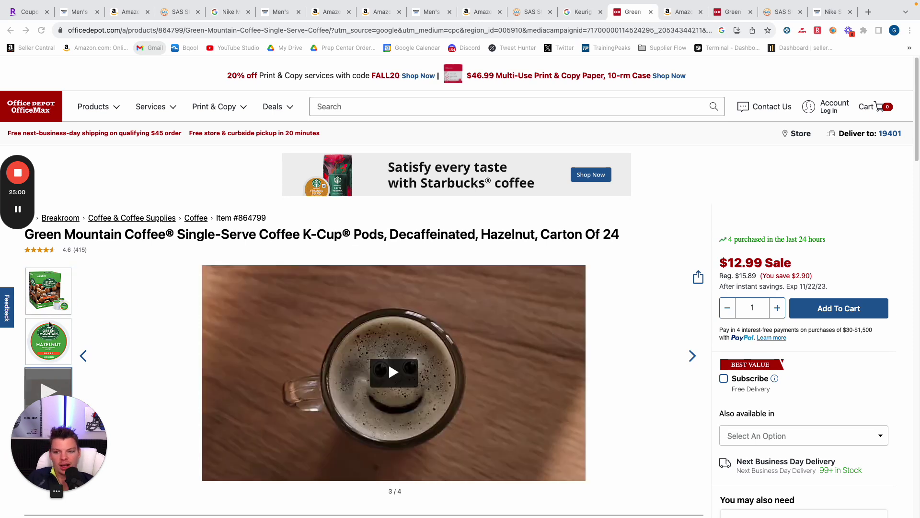